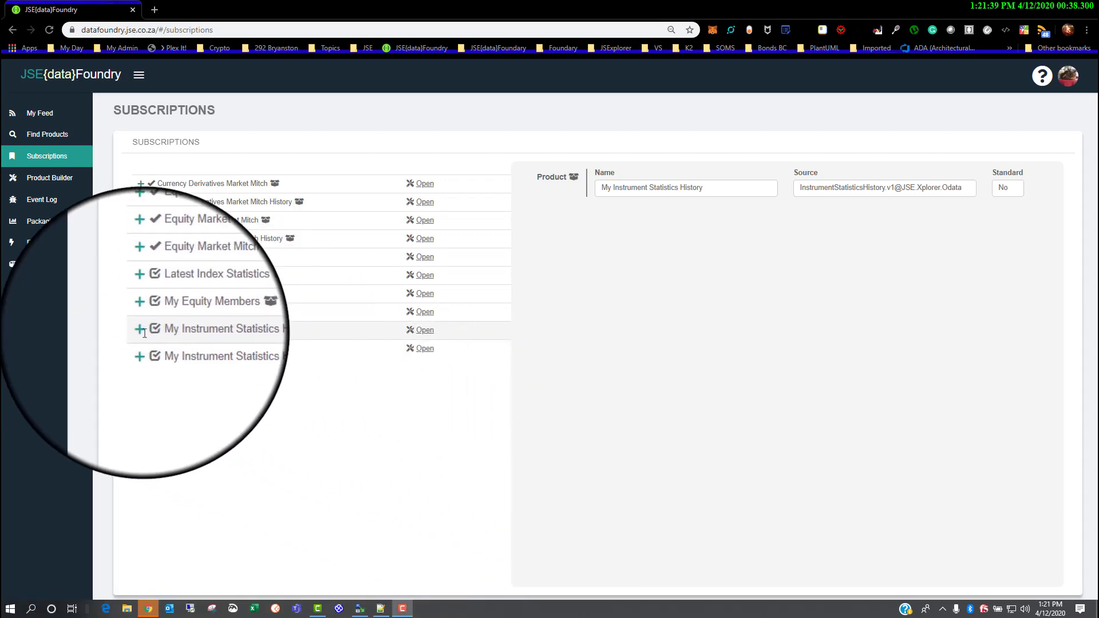
Open the Default subscription under the FTP-File channel of My Instrument Statistics History's JSON output
click(141, 336)
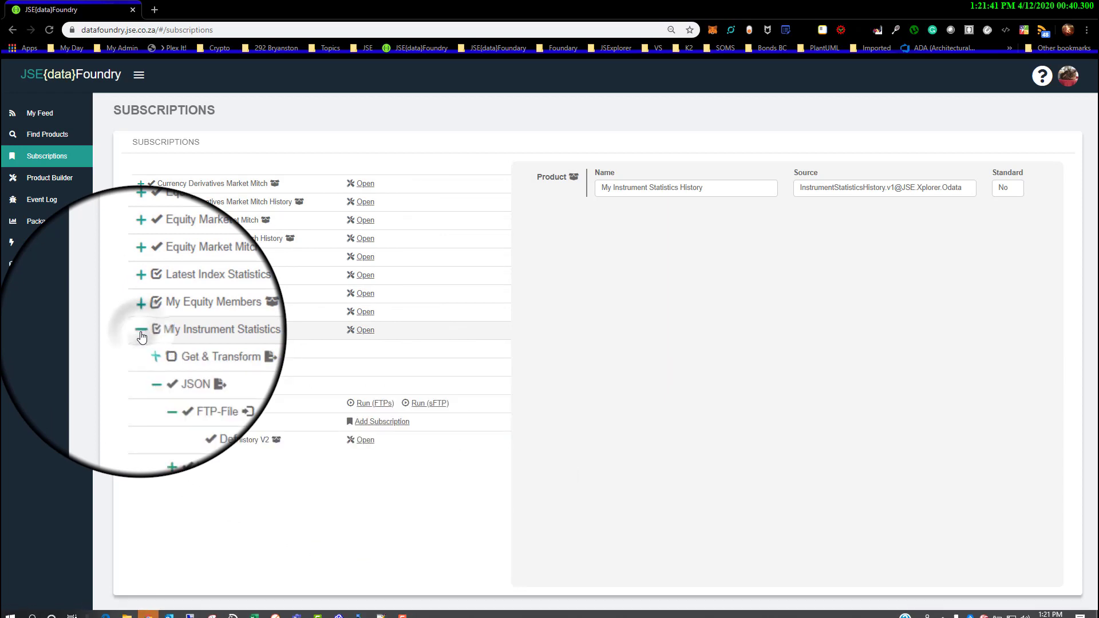
click(154, 374)
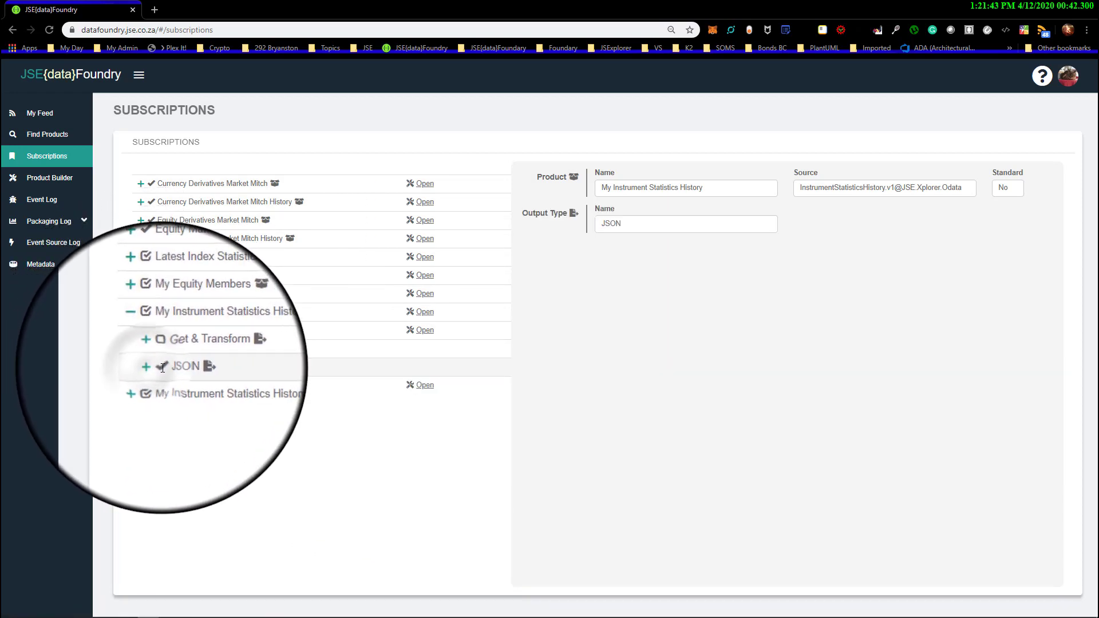
click(153, 370)
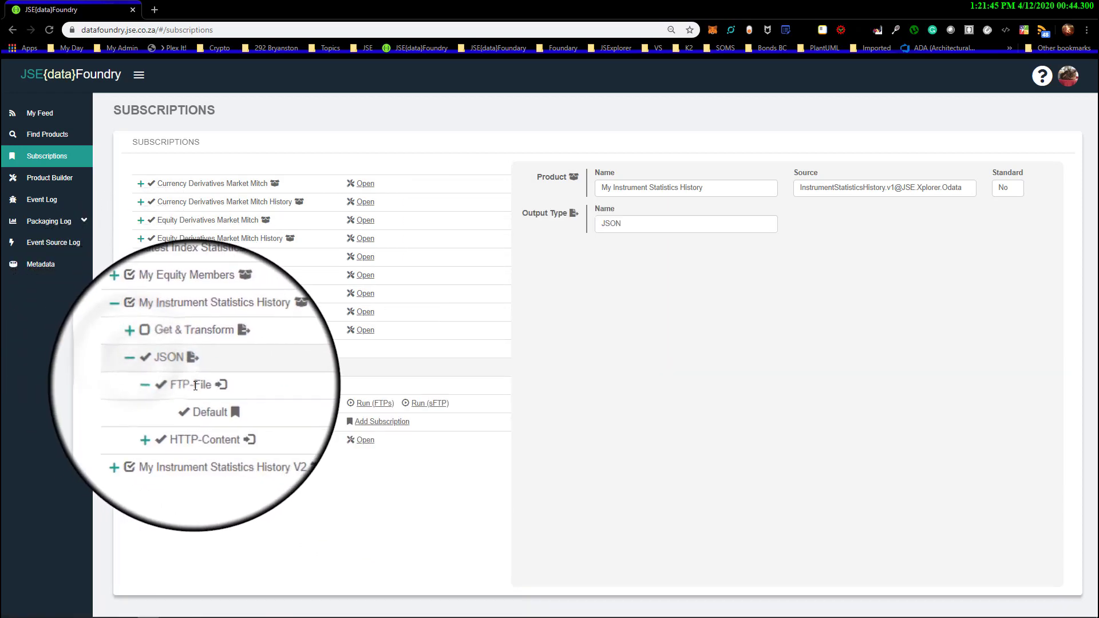
click(197, 391)
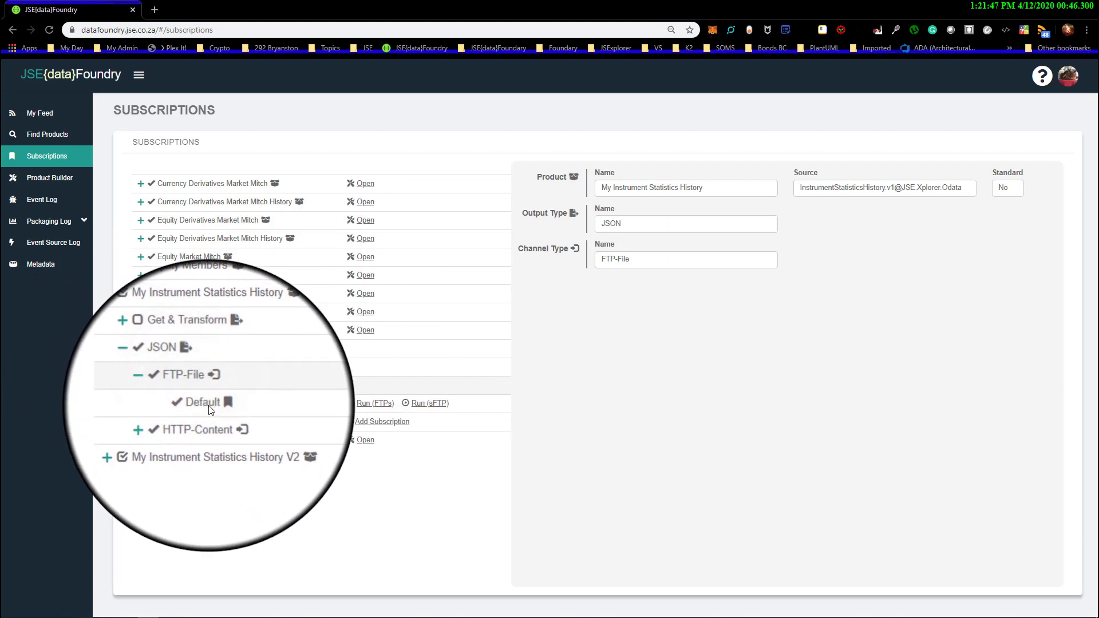
click(209, 404)
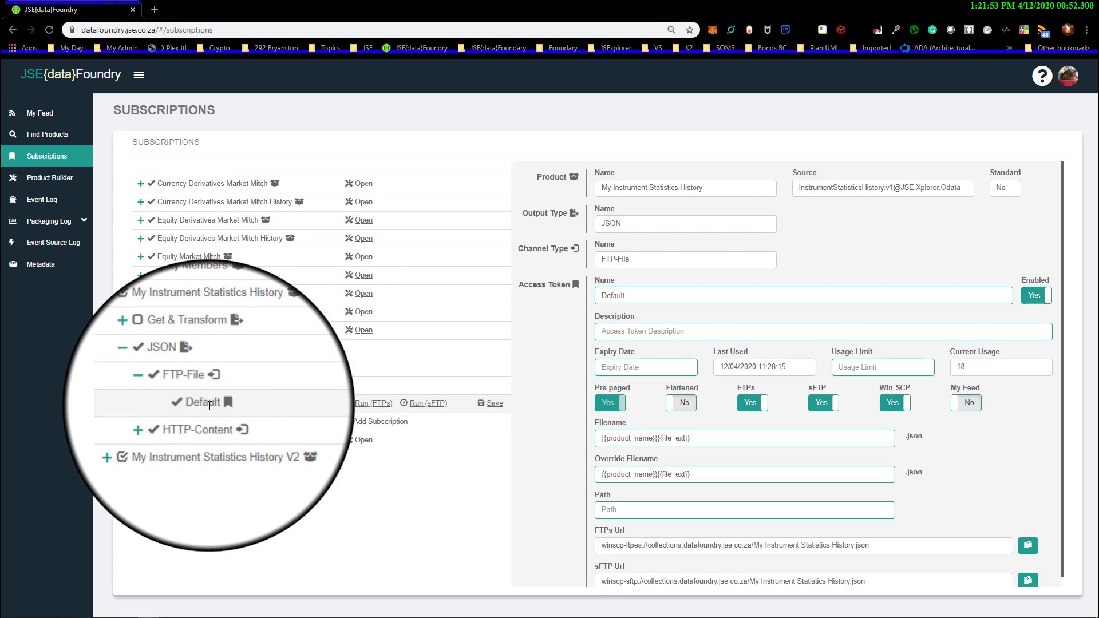
key(ctrl+minus)
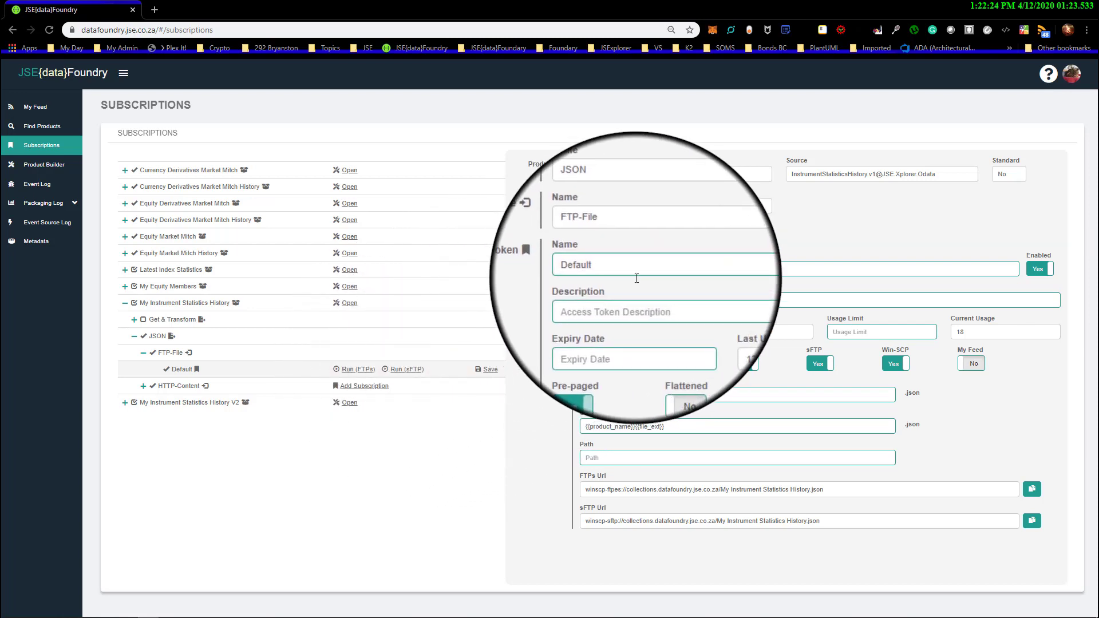
Rename the enabled Default access token to Demo and enter "Description..." as its description
click(1040, 272)
click(1041, 272)
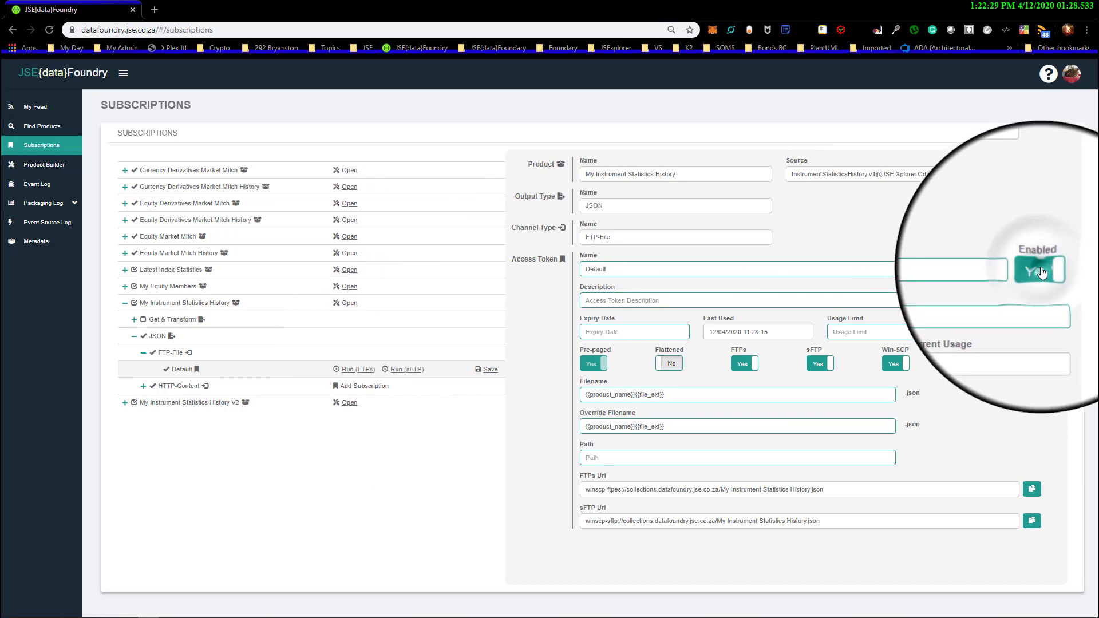
double_click(944, 271)
text(Demo)
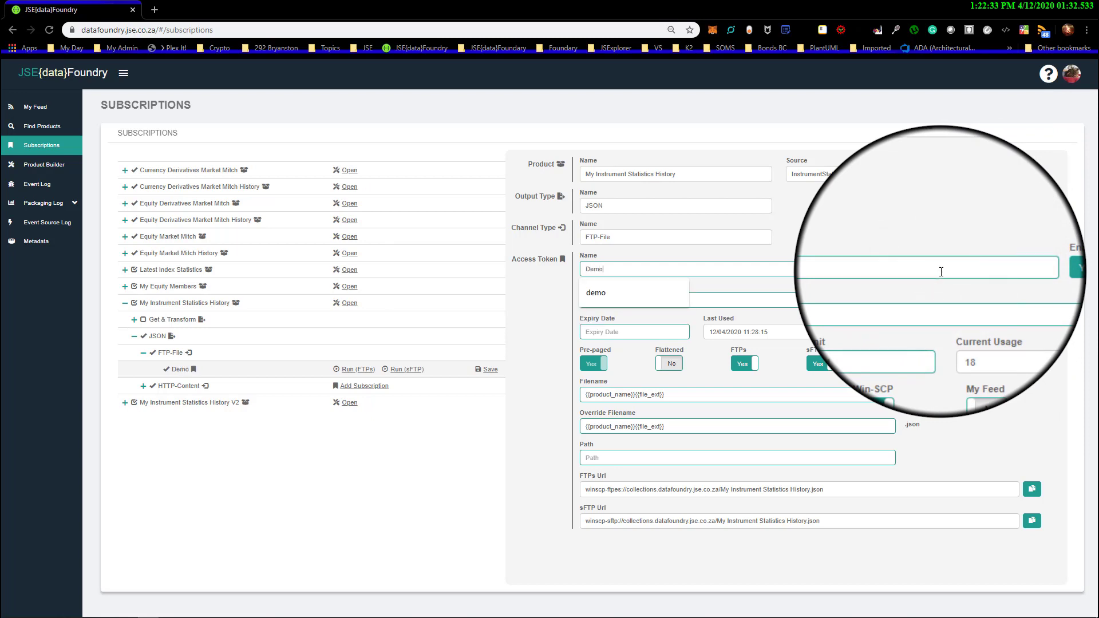
key(Tab)
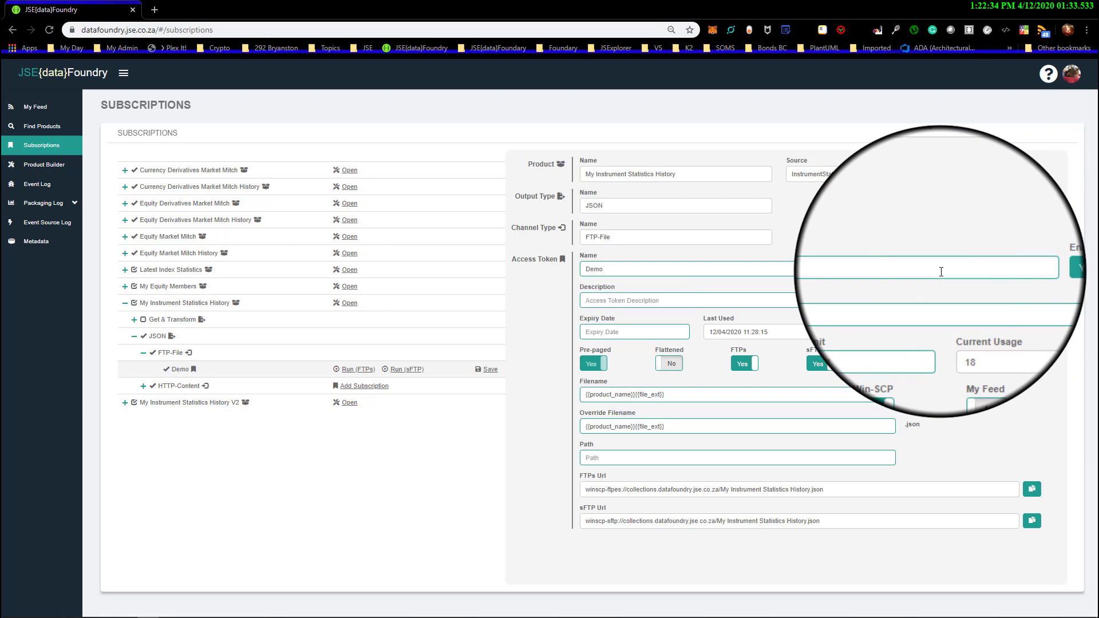
text(Description)
Set the Demo token's expiry date to 2020/04/27 and its usage limit to 50
click(638, 332)
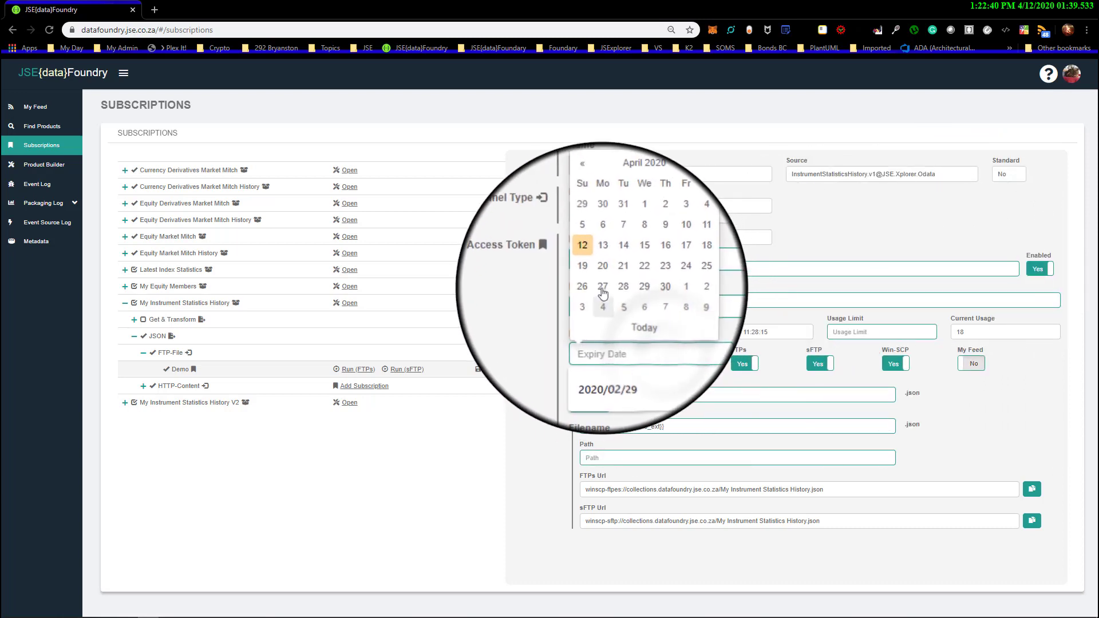
click(603, 291)
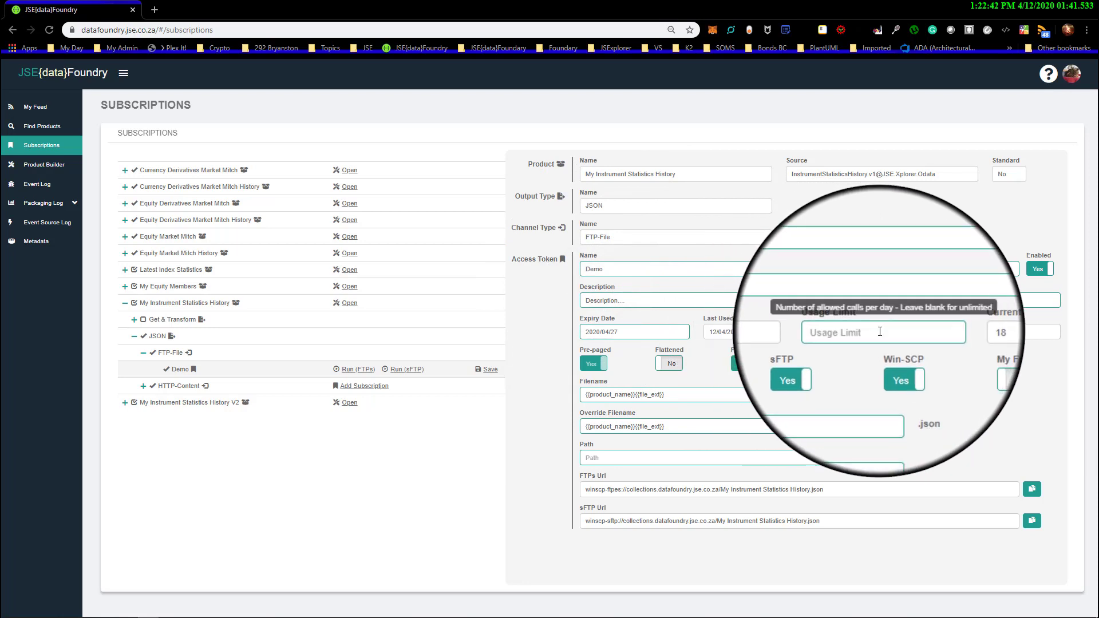
click(881, 332)
text(50)
click(987, 407)
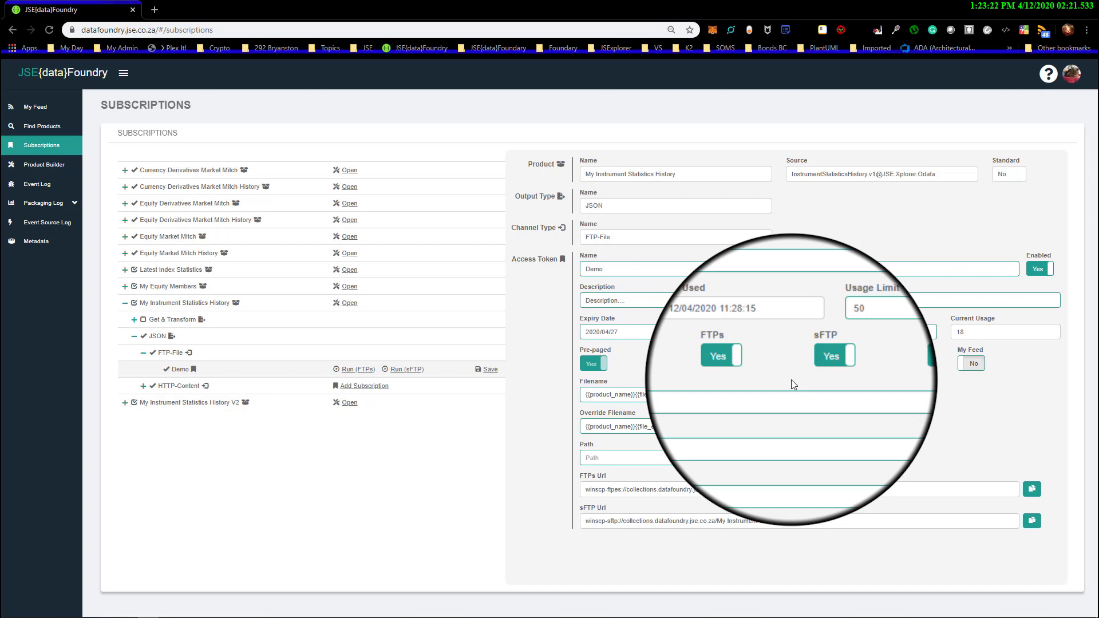
Switch off FTPs and sFTP for the Demo token and set the token to enabled again
click(744, 365)
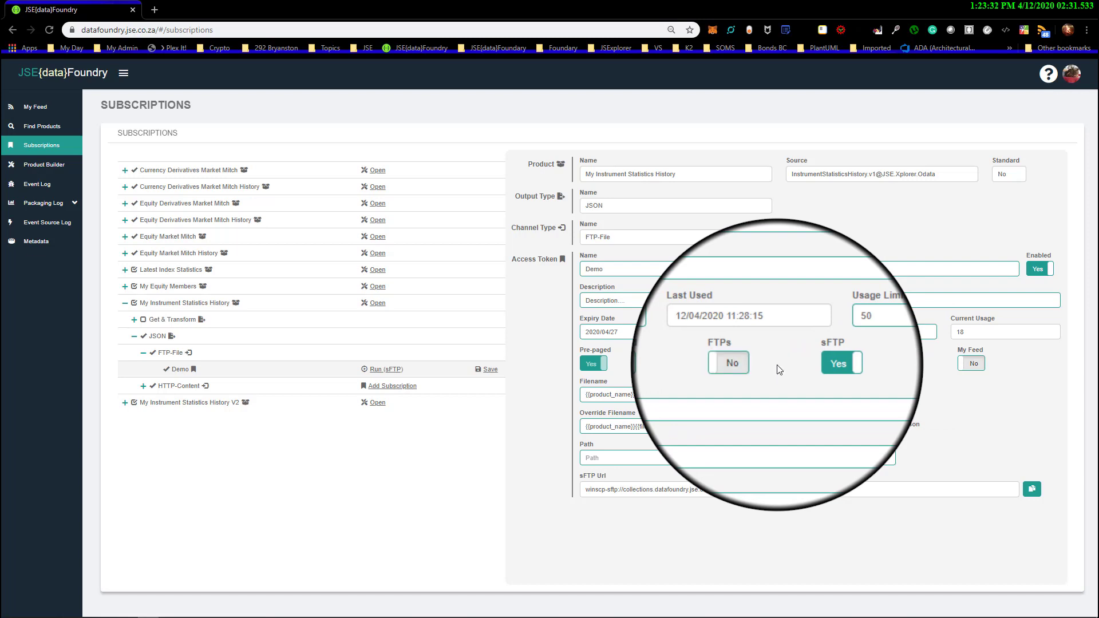
click(819, 364)
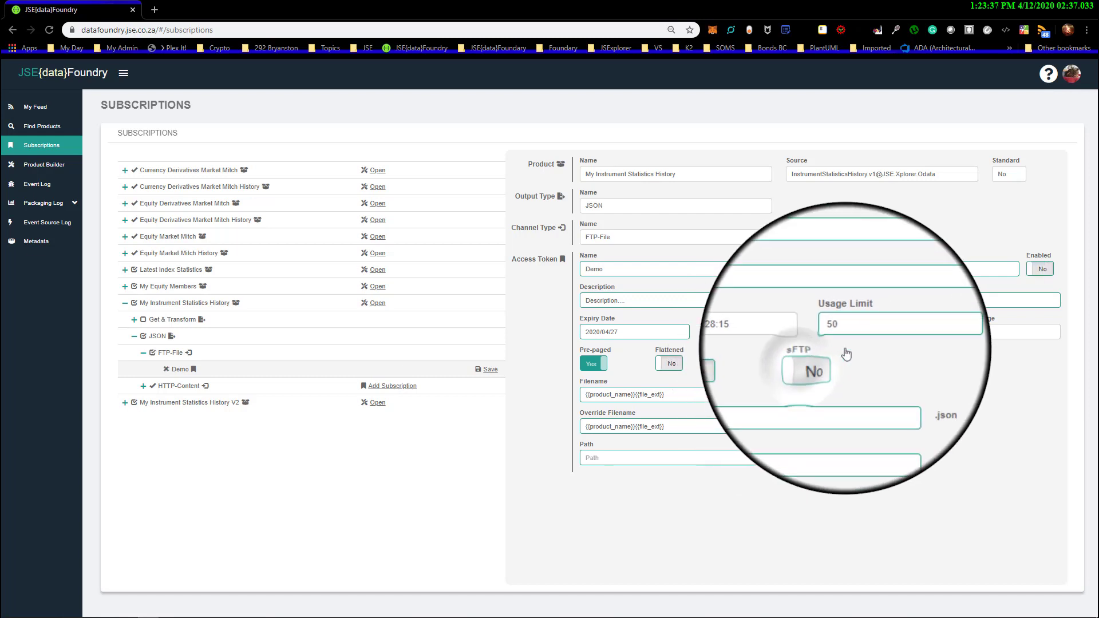
click(1040, 269)
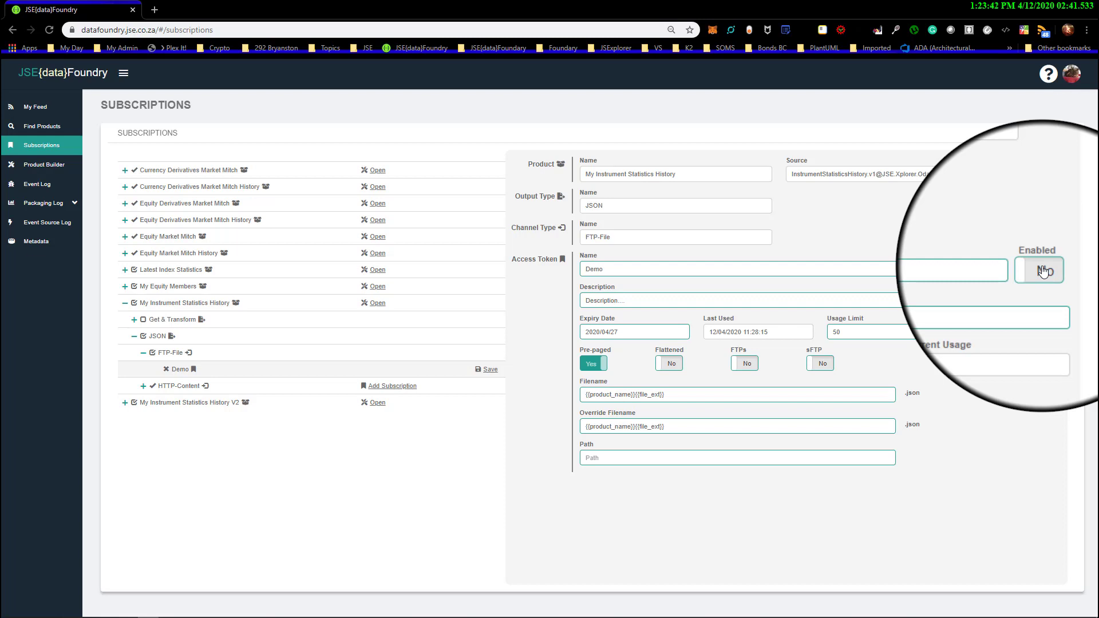
click(1042, 271)
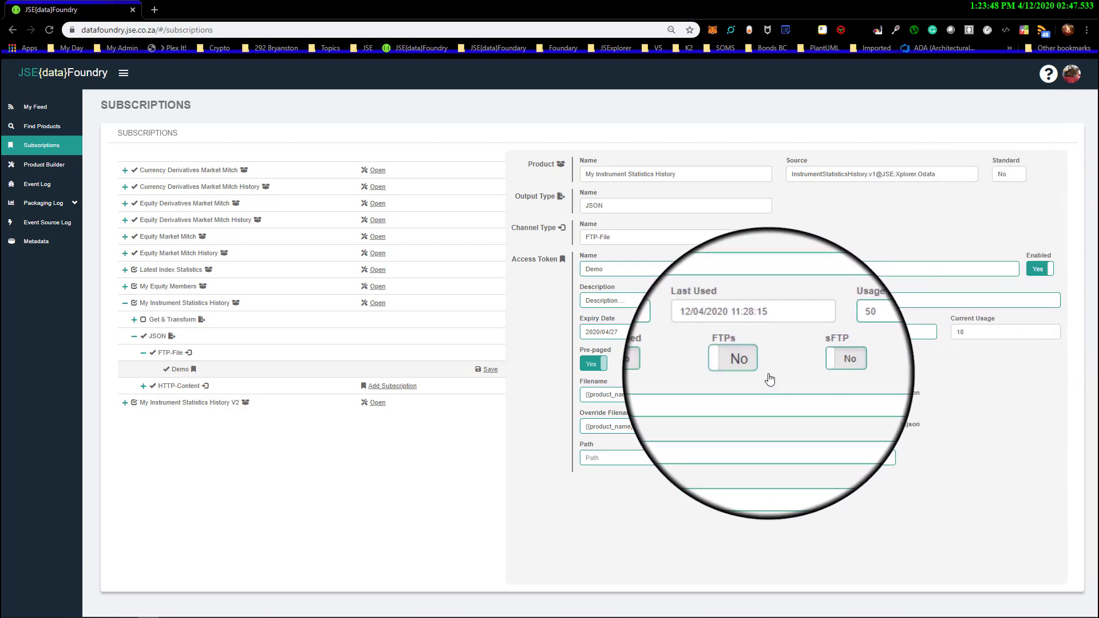
Switch on FTPs and Win-SCP for the Demo token and examine the prefix and address of the FTPs URL
click(747, 364)
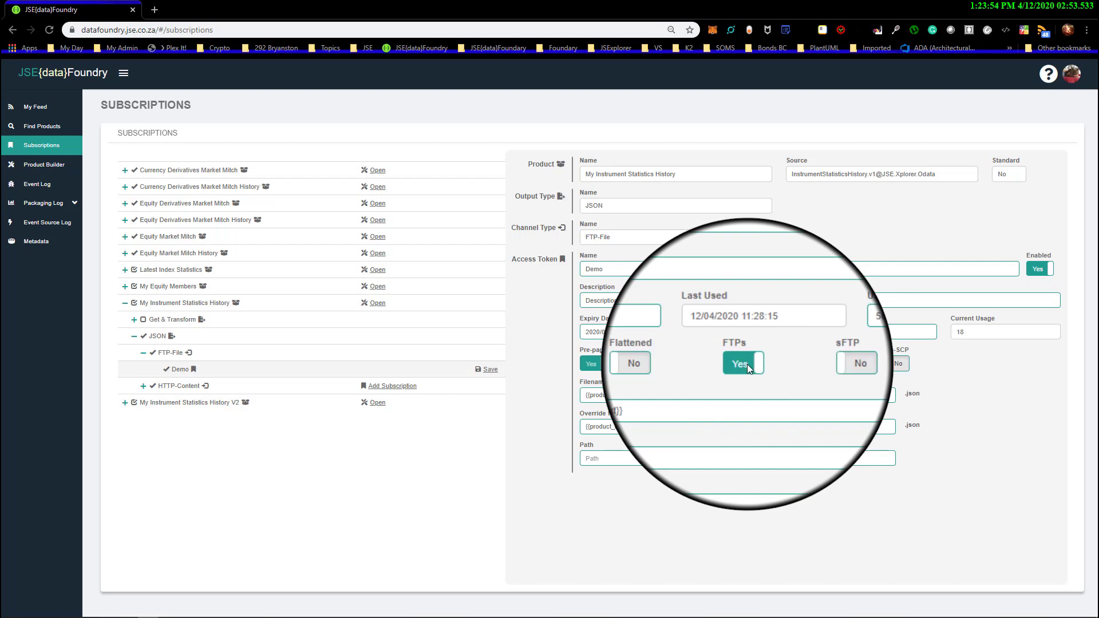
click(899, 366)
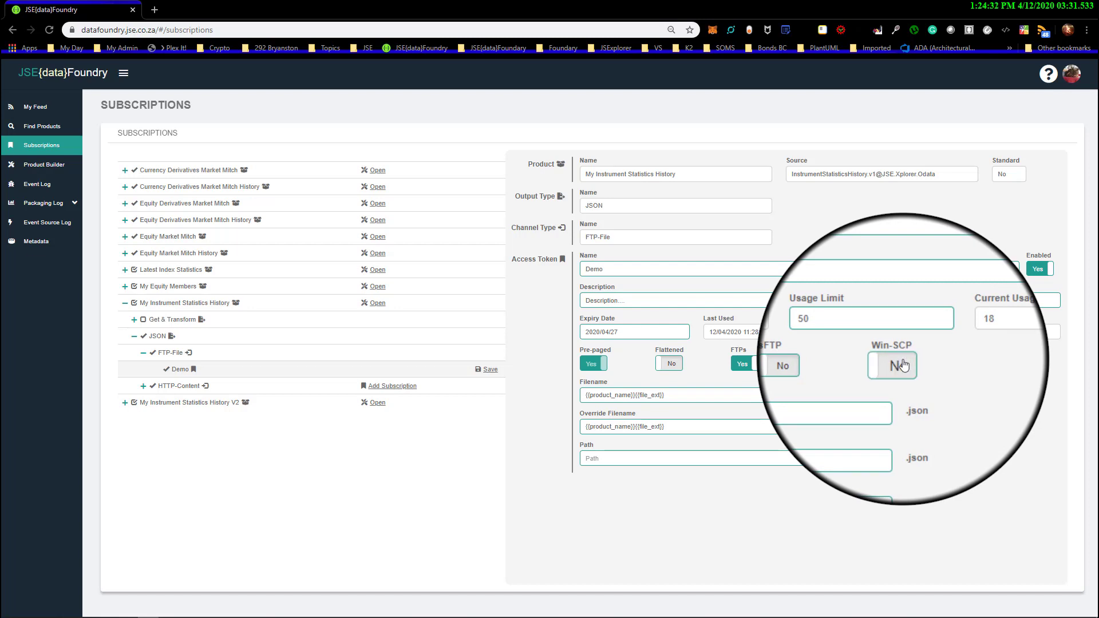
click(901, 366)
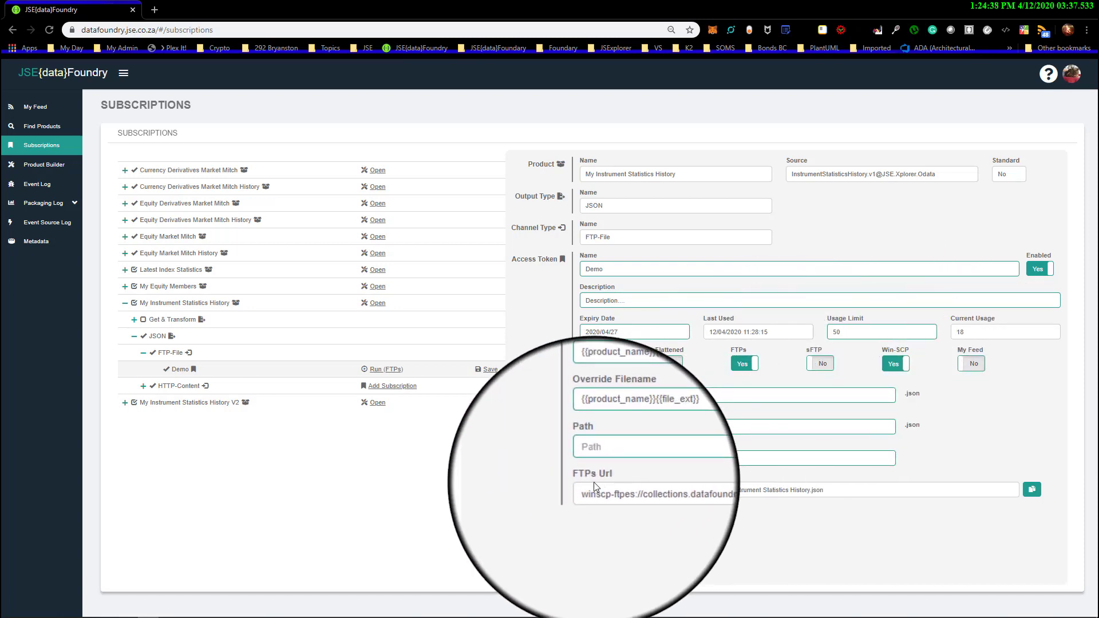
drag(587, 491, 622, 494)
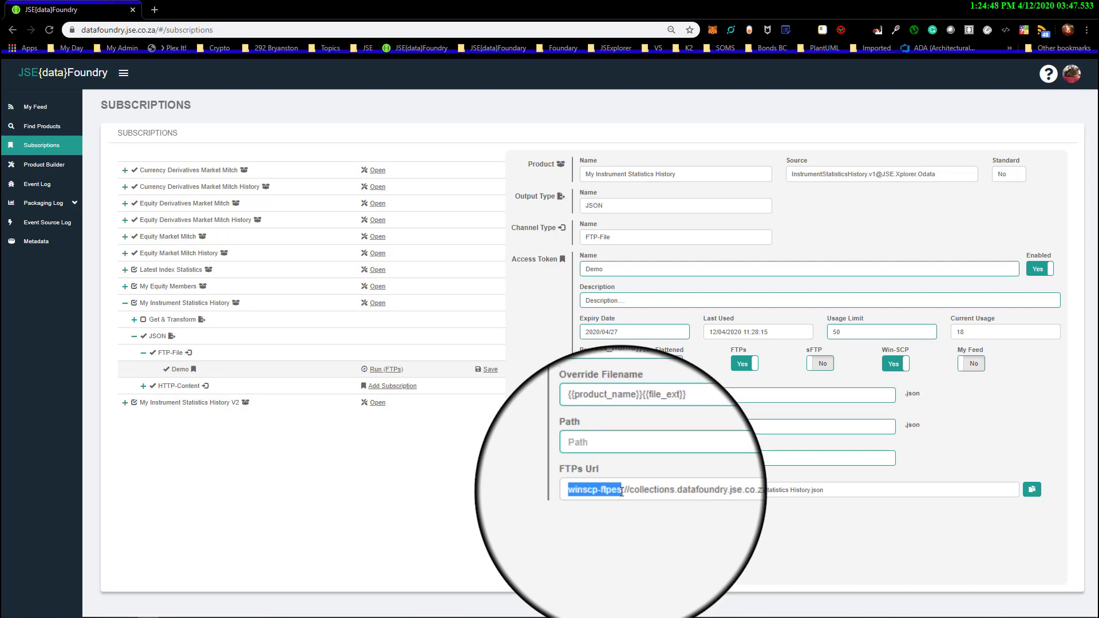
click(620, 493)
drag(619, 492, 834, 493)
click(839, 493)
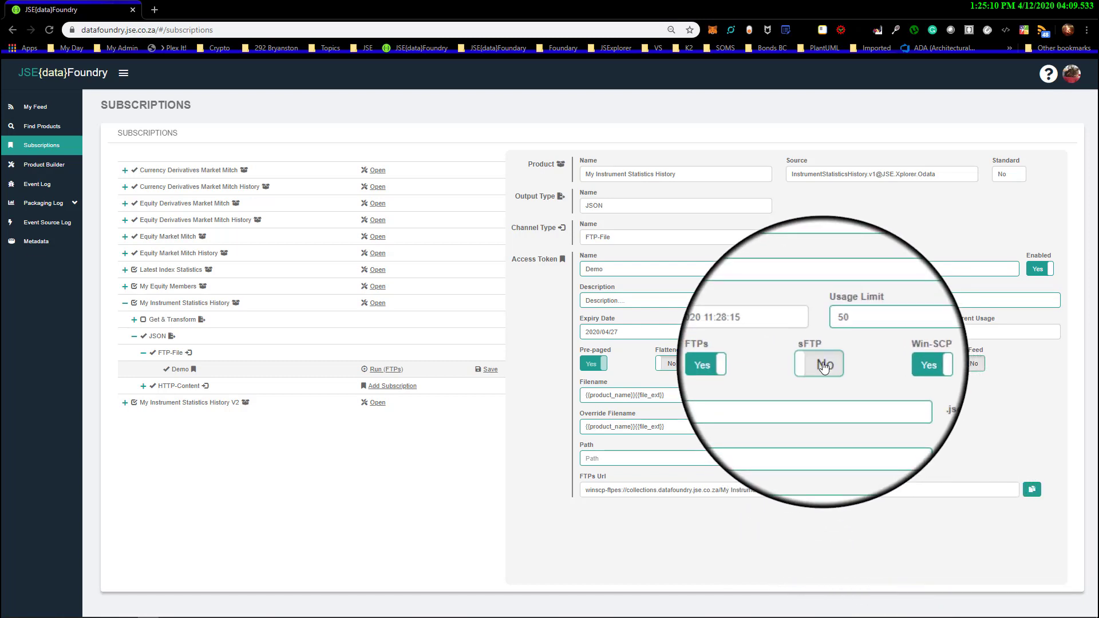
Switch on sFTP for the Demo token and examine its sFTP URL
click(821, 364)
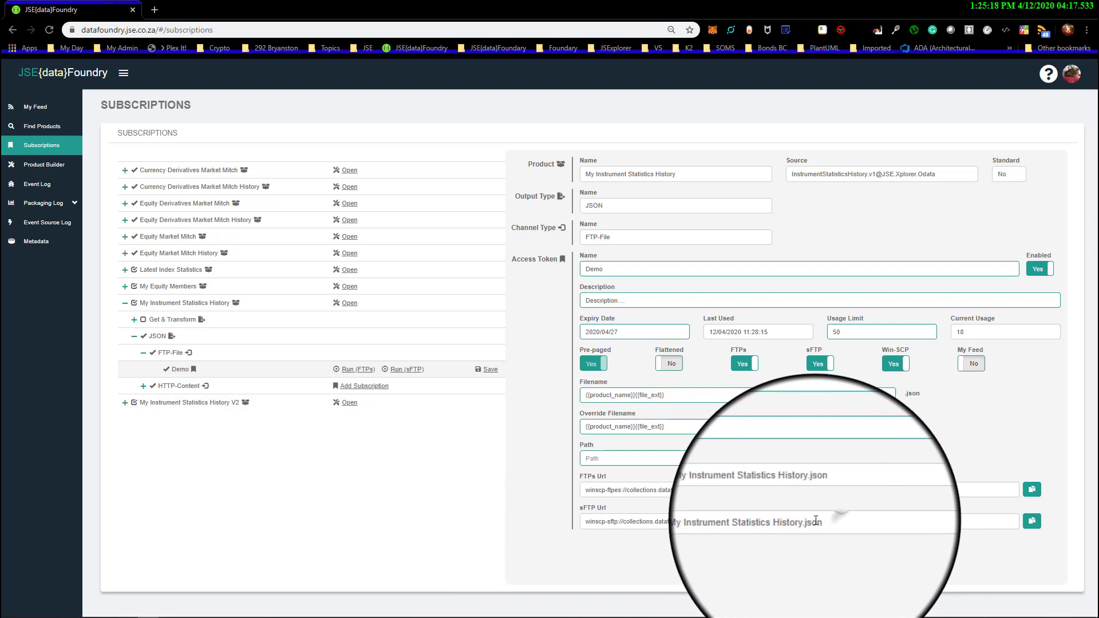
drag(835, 525, 599, 531)
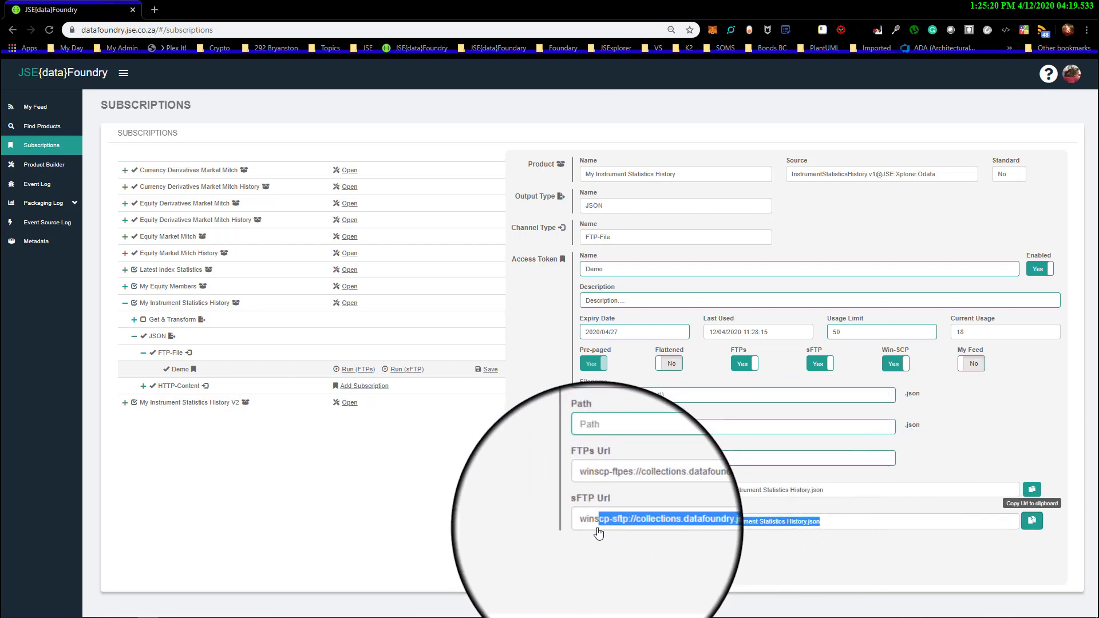
click(988, 470)
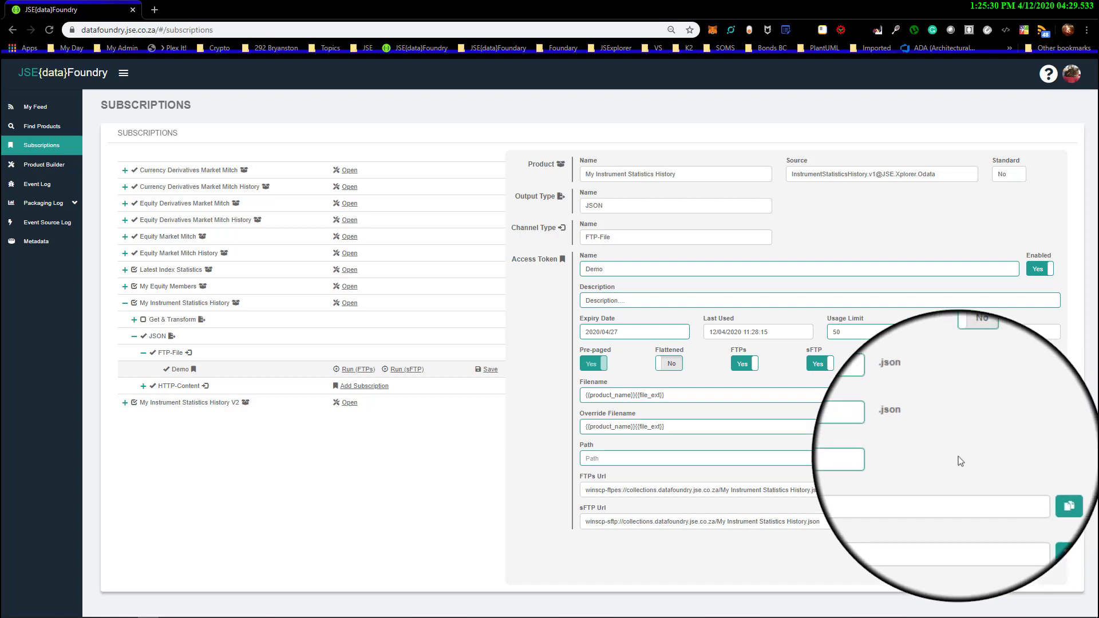
Disable the Demo token by switching off both its FTPs and sFTP options
click(746, 364)
click(820, 364)
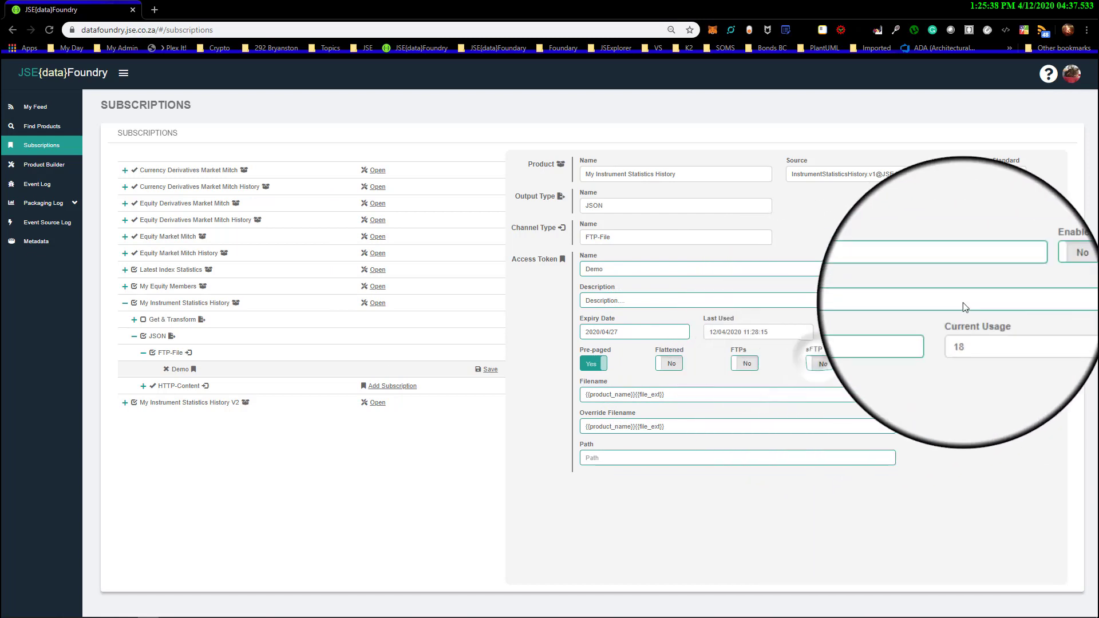
click(1048, 271)
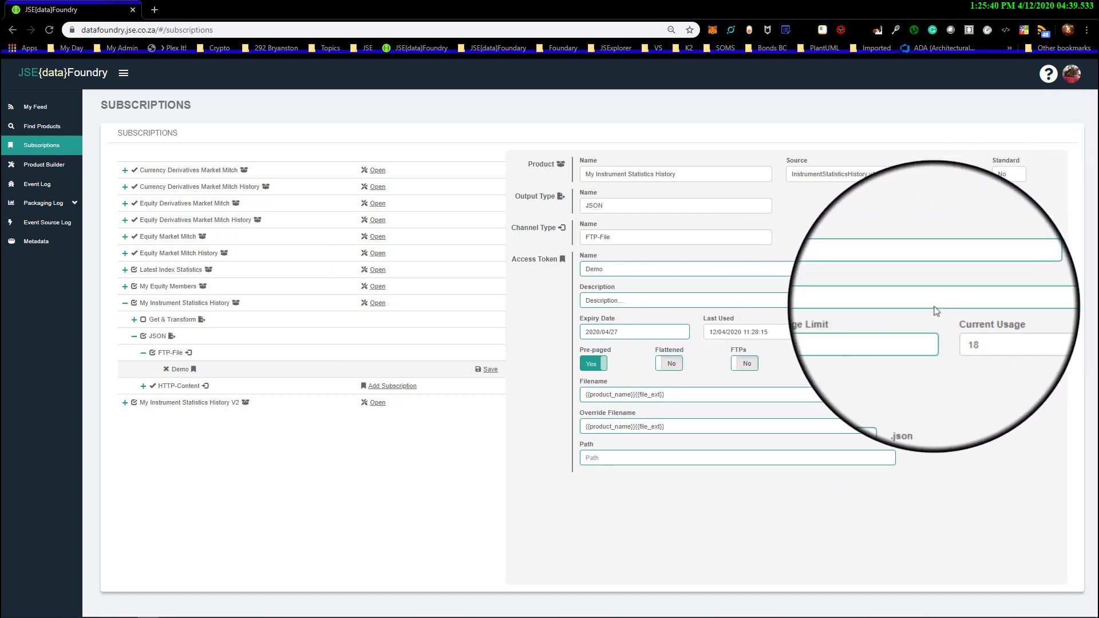
Switch FTPs, sFTP and Win-SCP on for the Demo token and examine both collection URLs
click(751, 365)
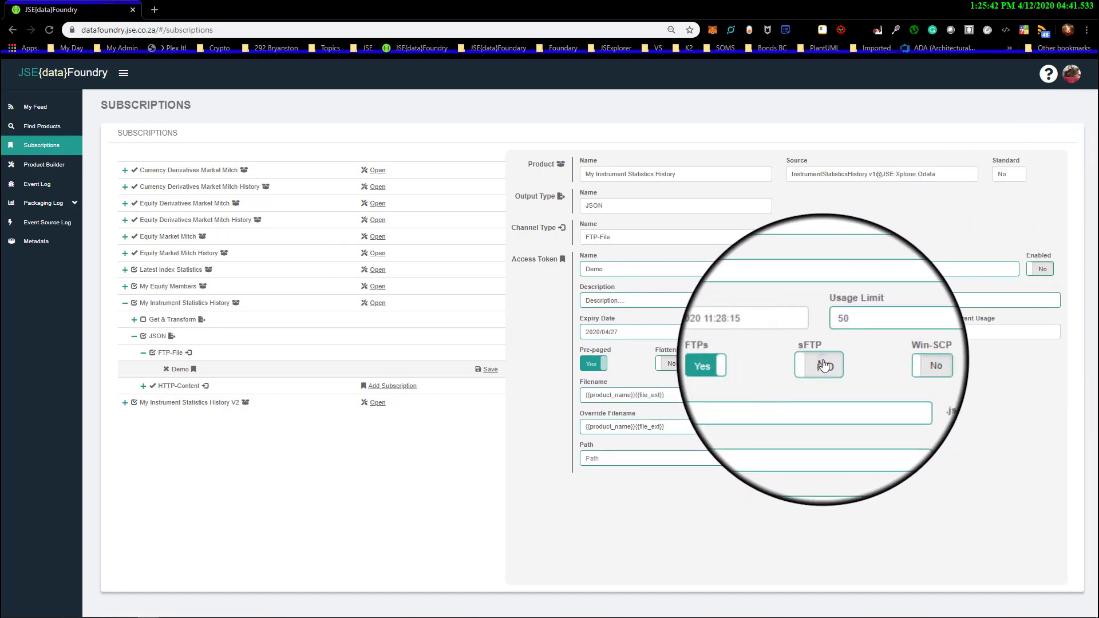
click(824, 365)
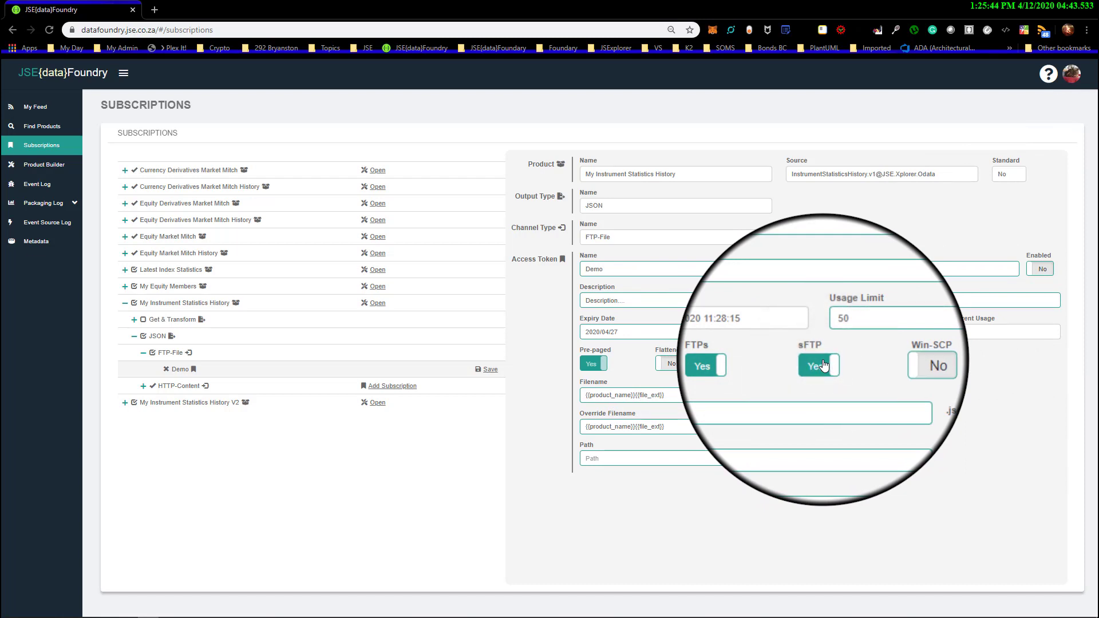
click(900, 367)
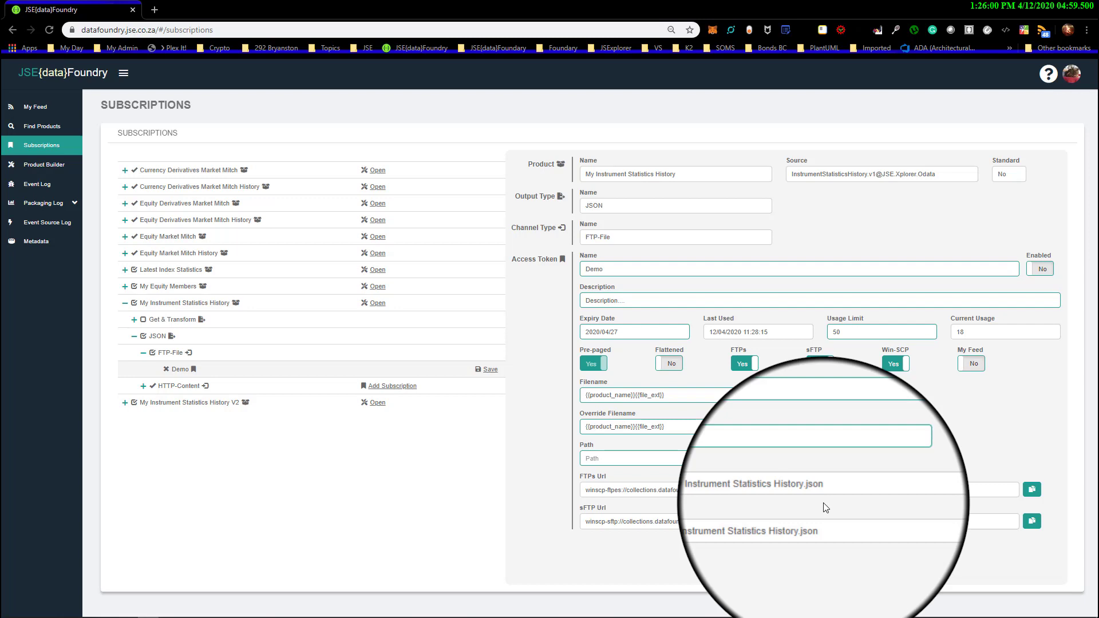
triple_click(595, 491)
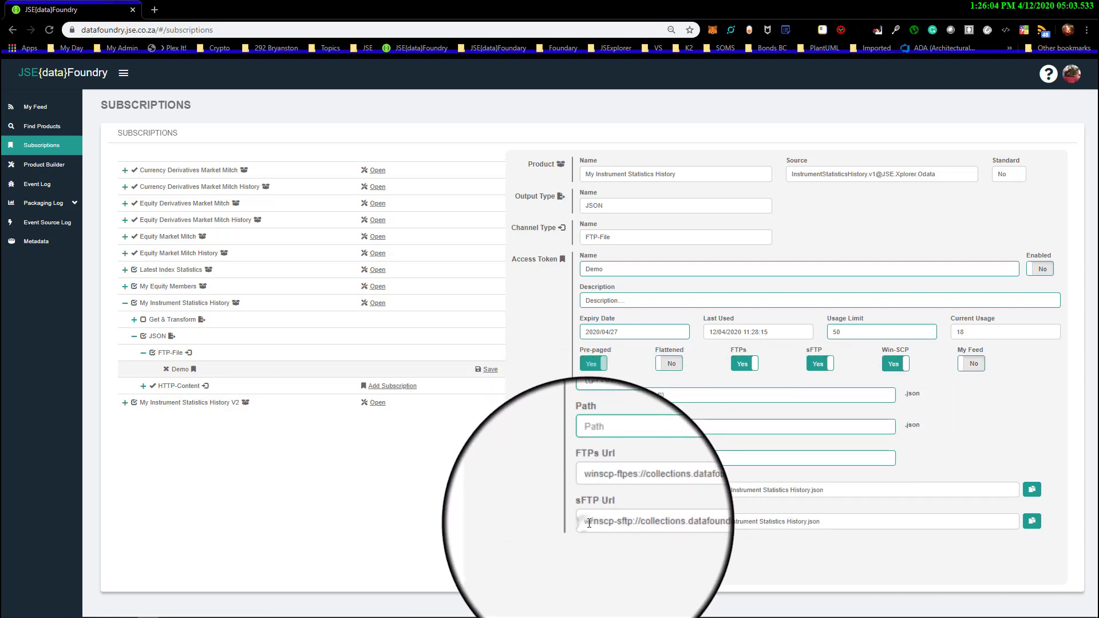
drag(585, 522, 831, 525)
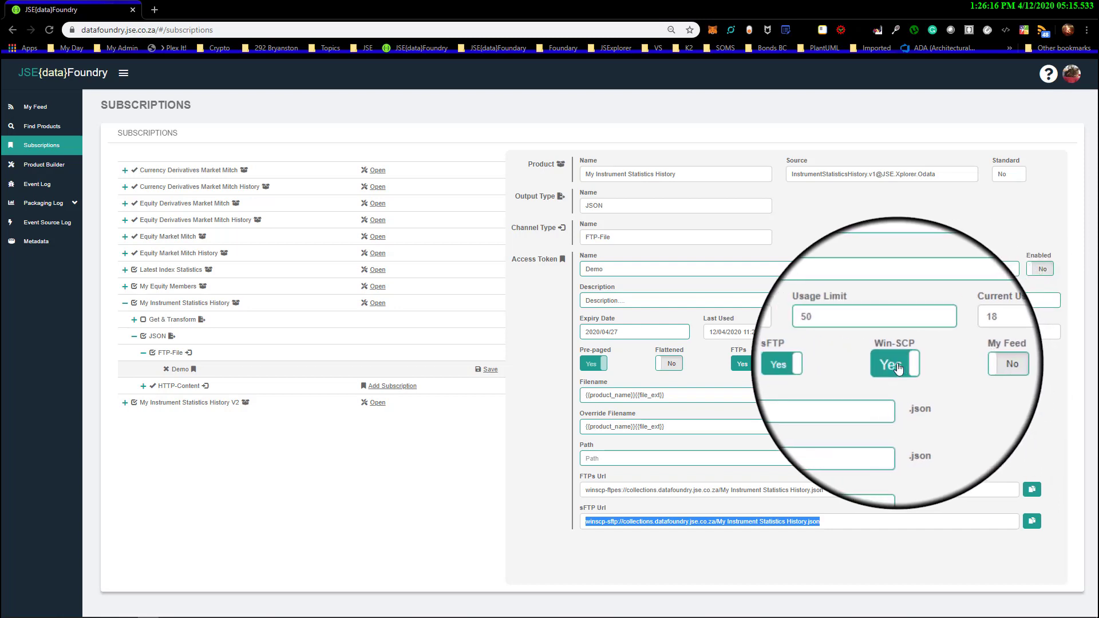
Switch Win-SCP off and on again, turn on My Feed for the Demo token, and save the subscription
click(897, 368)
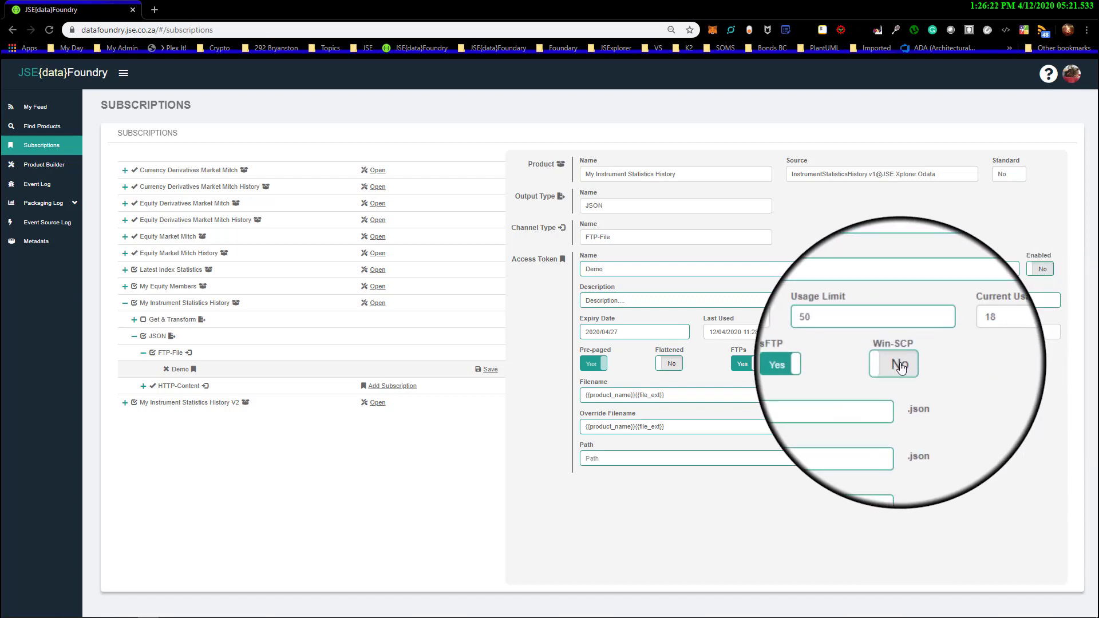
click(900, 367)
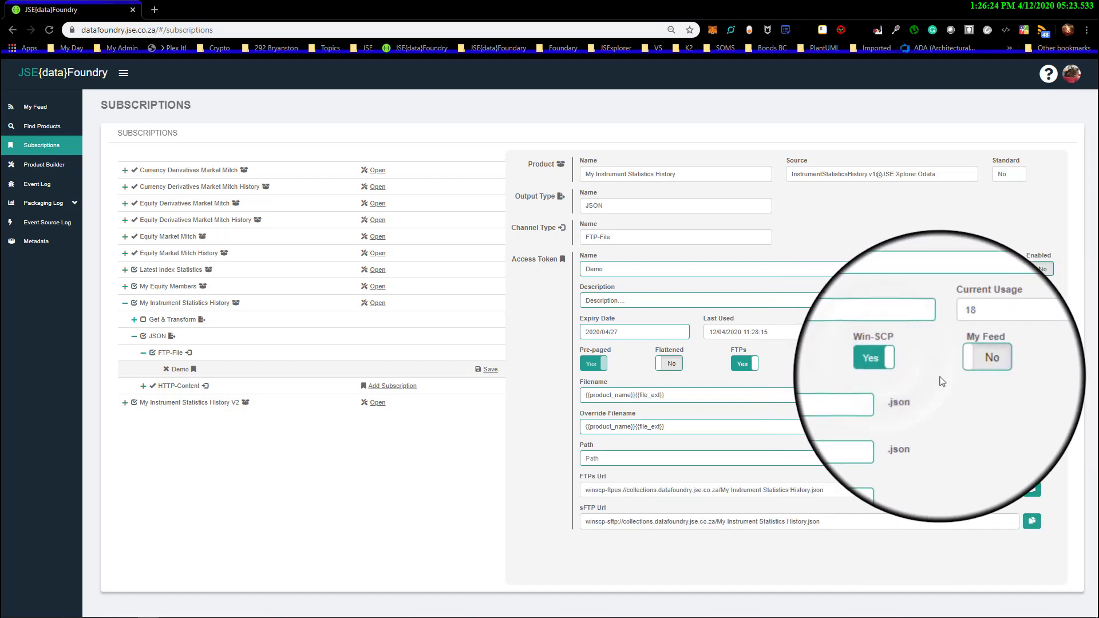
click(978, 370)
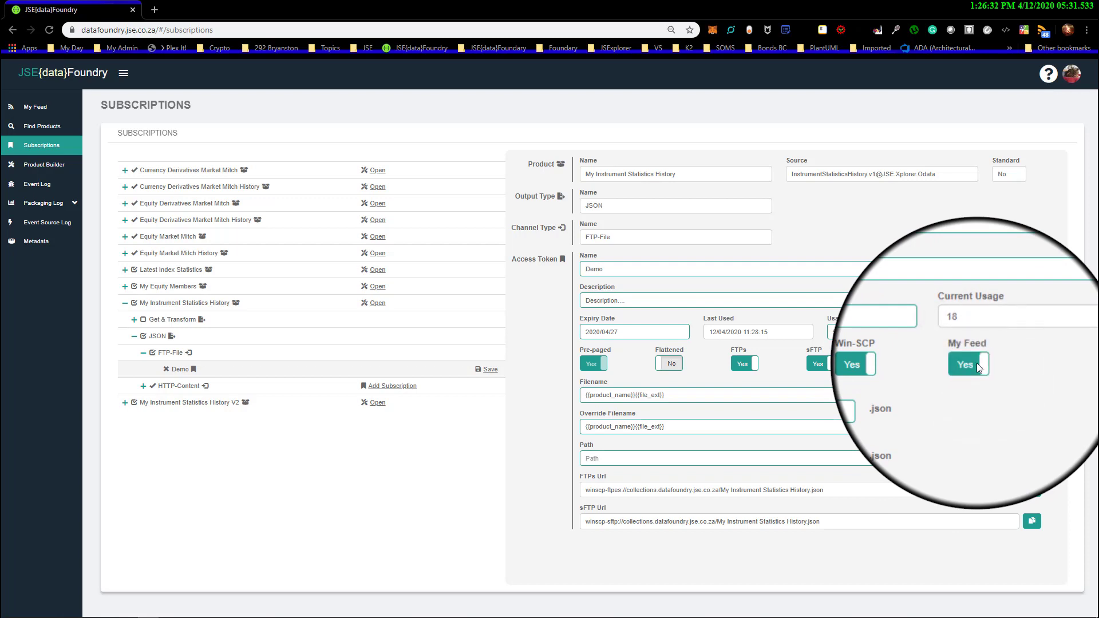
click(485, 371)
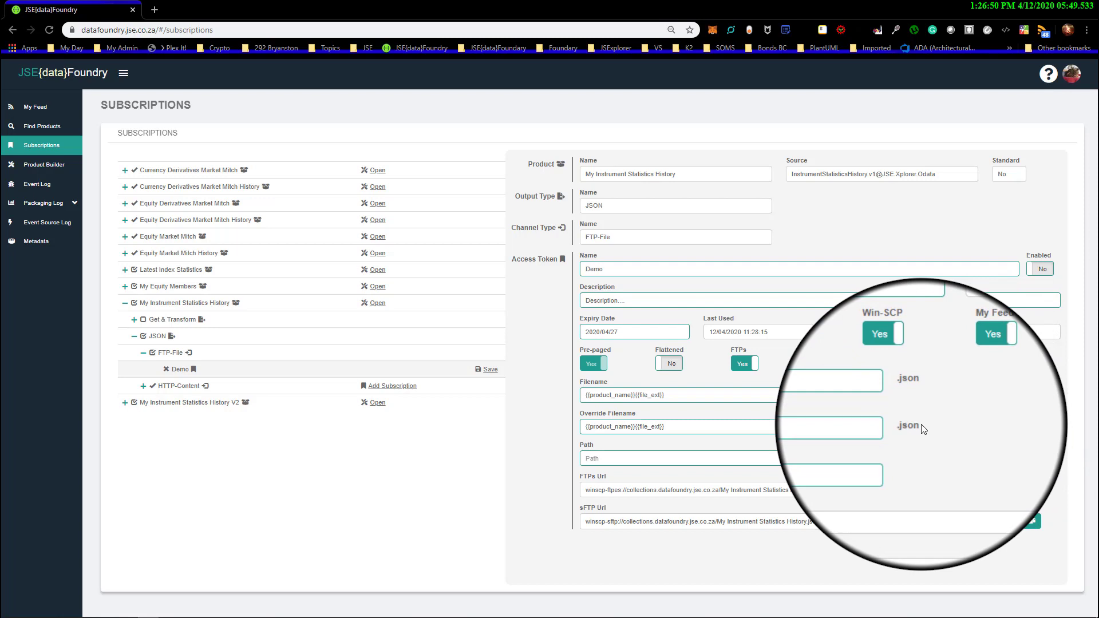
Enable the Demo access token and save the subscription
click(1040, 269)
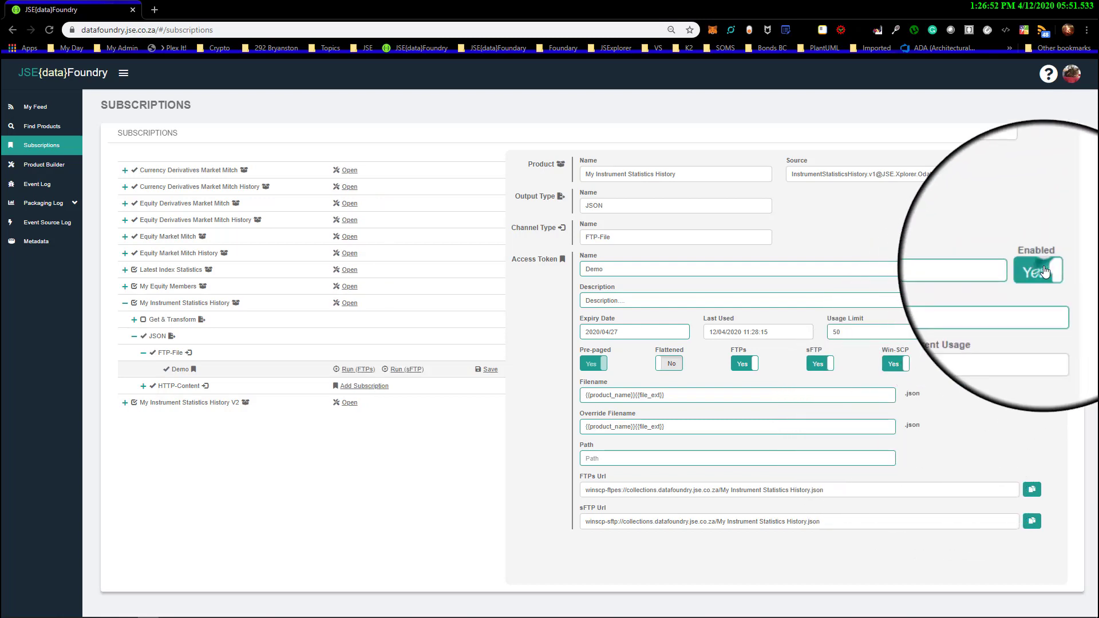
click(487, 371)
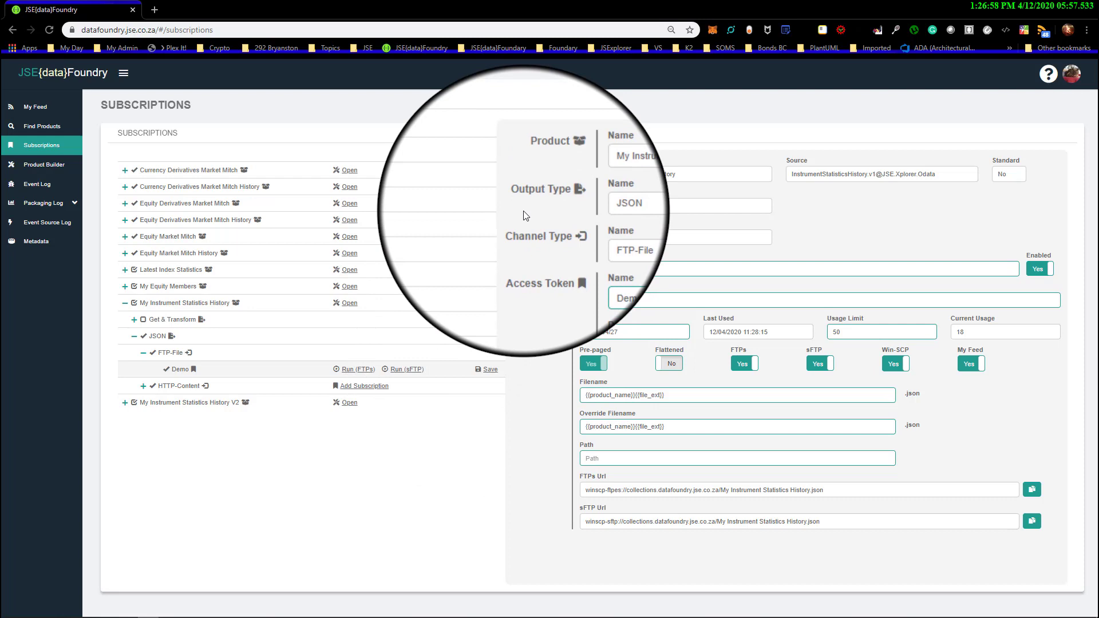
Switch to WinSCP and log in with the saved FTPs site for collections.datafoundry.jse.co.za
click(1038, 9)
drag(476, 46, 493, 46)
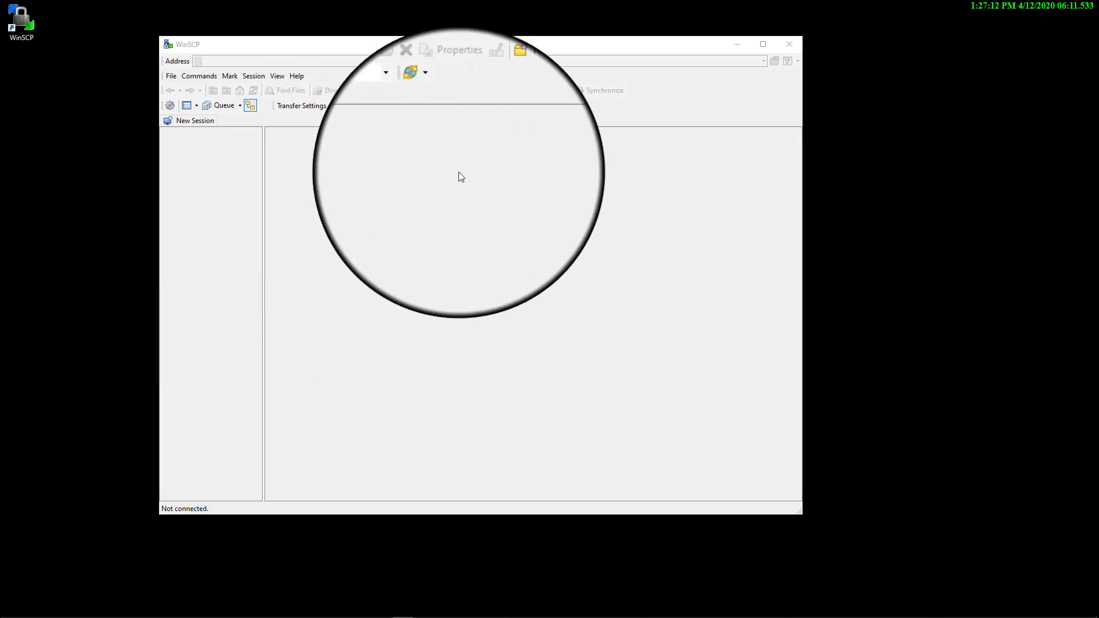
click(195, 121)
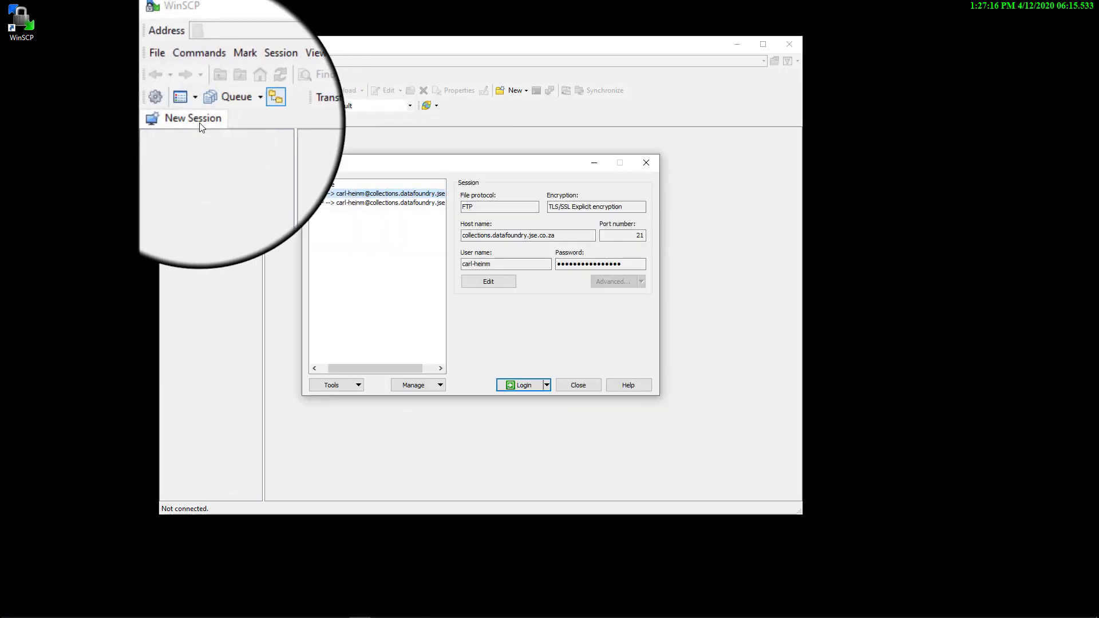
double_click(401, 194)
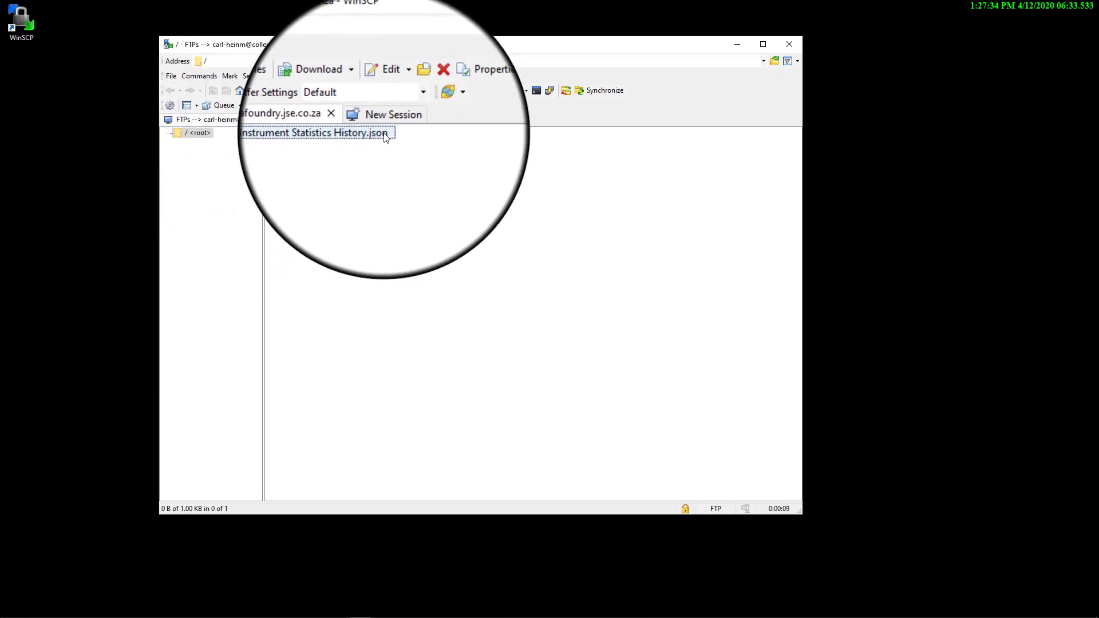
Open My Instrument Statistics History.json from the root folder, examine its contents, and close the editor
double_click(333, 136)
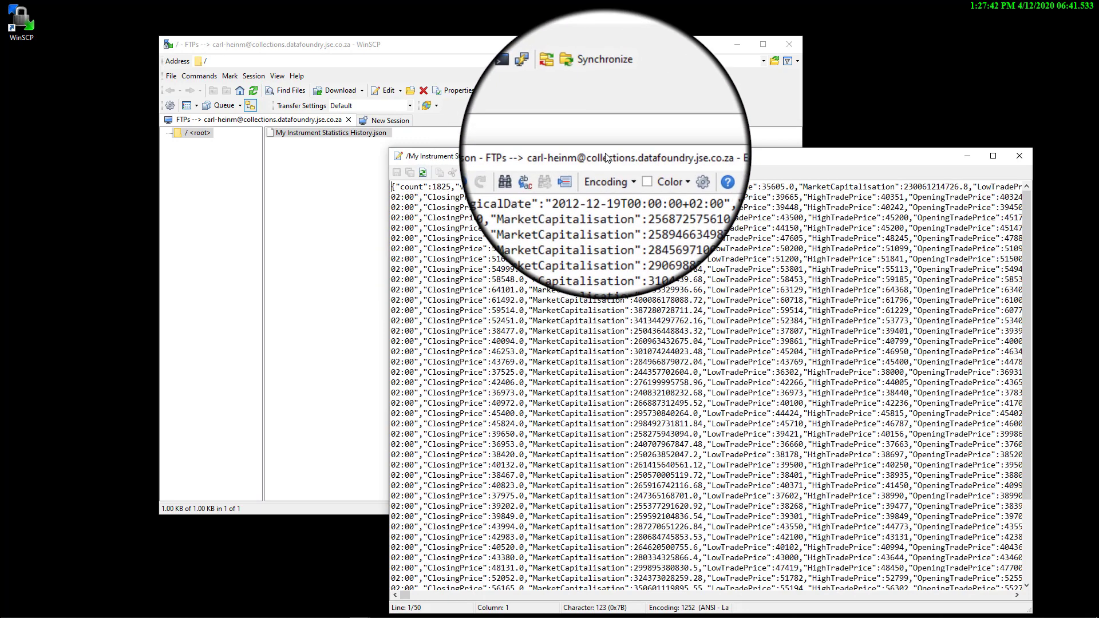
drag(605, 159, 554, 109)
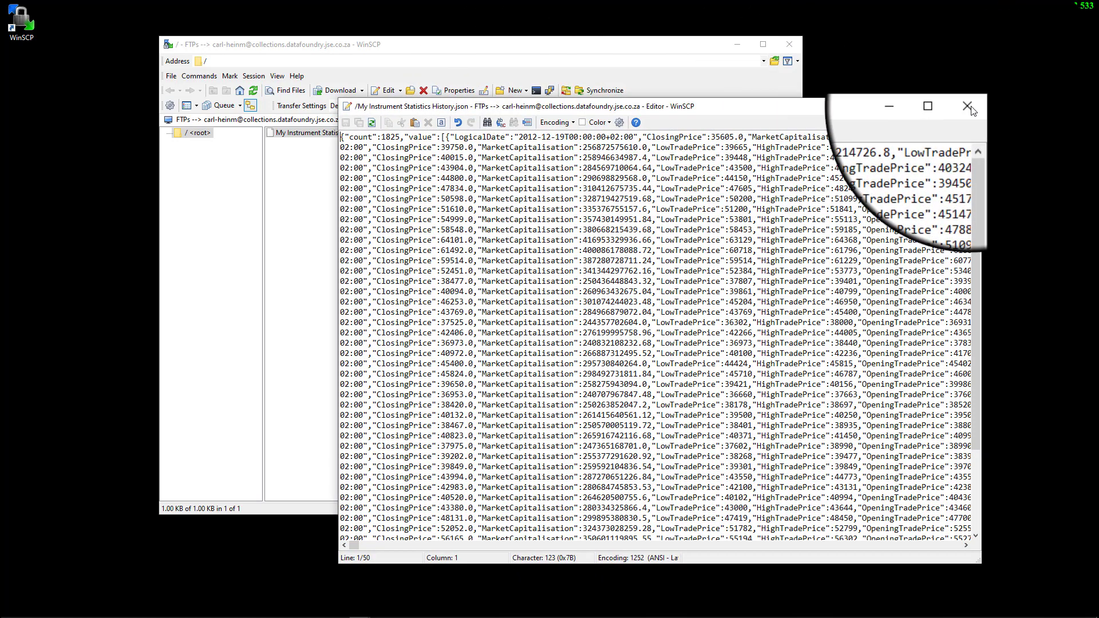
click(971, 107)
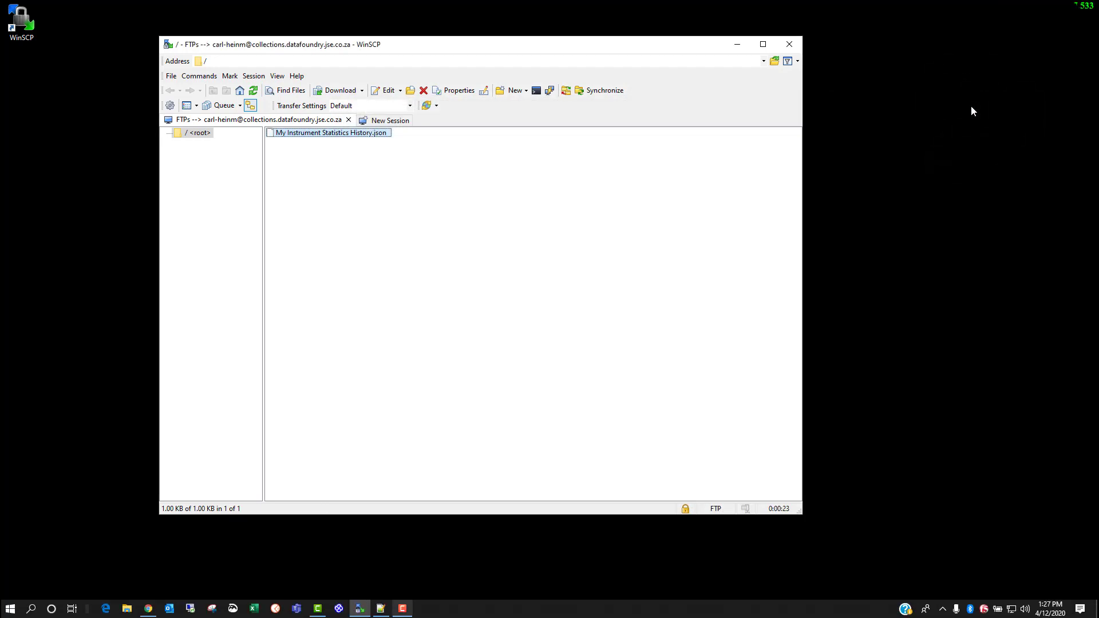
Switch back to Chrome, examine the Demo token's FTPs URL, and run the FTPs collection, allowing it to open WinSCP
click(150, 609)
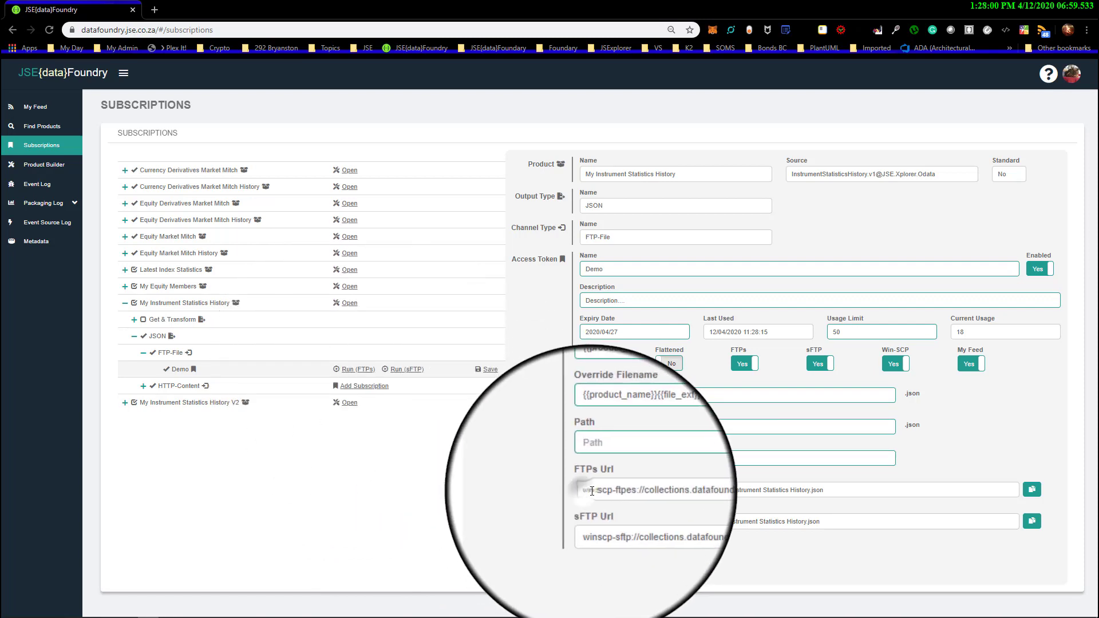
drag(586, 494, 827, 494)
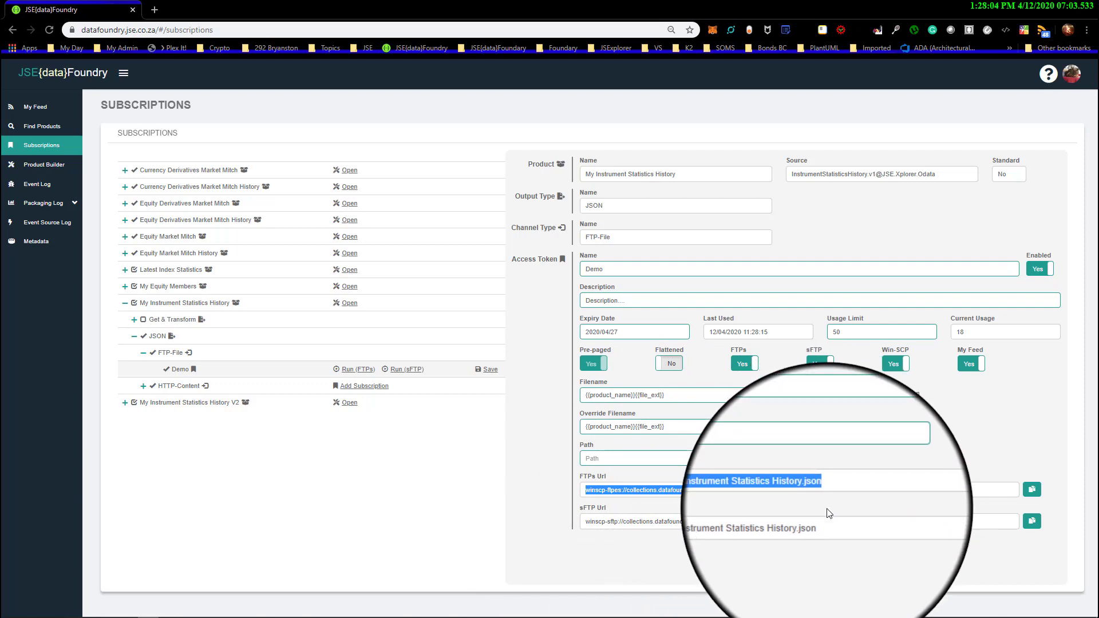
click(357, 371)
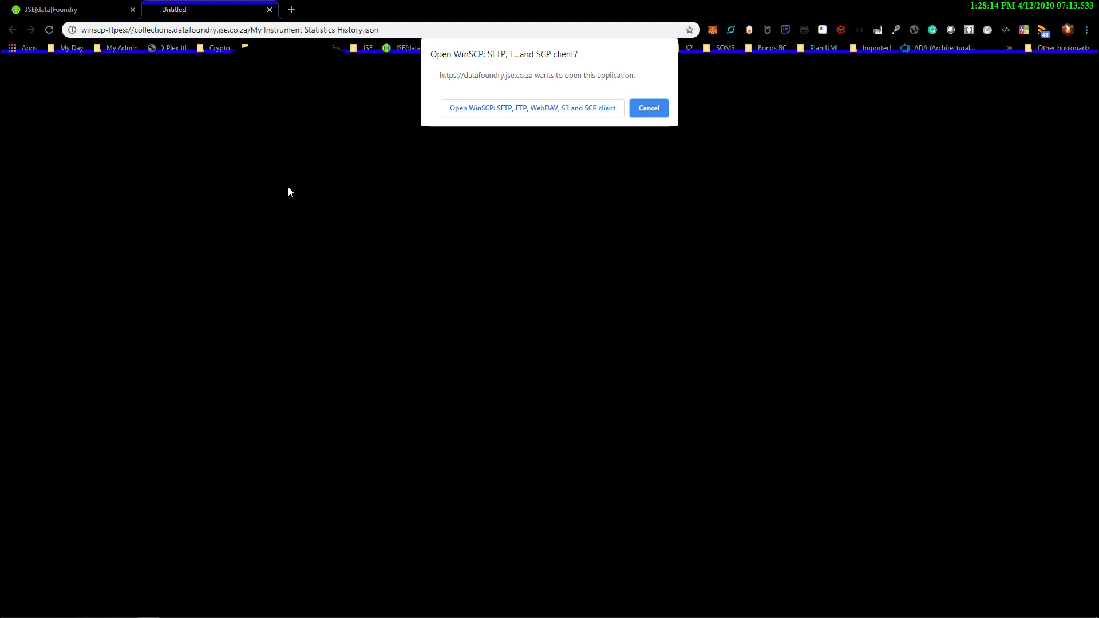
click(547, 108)
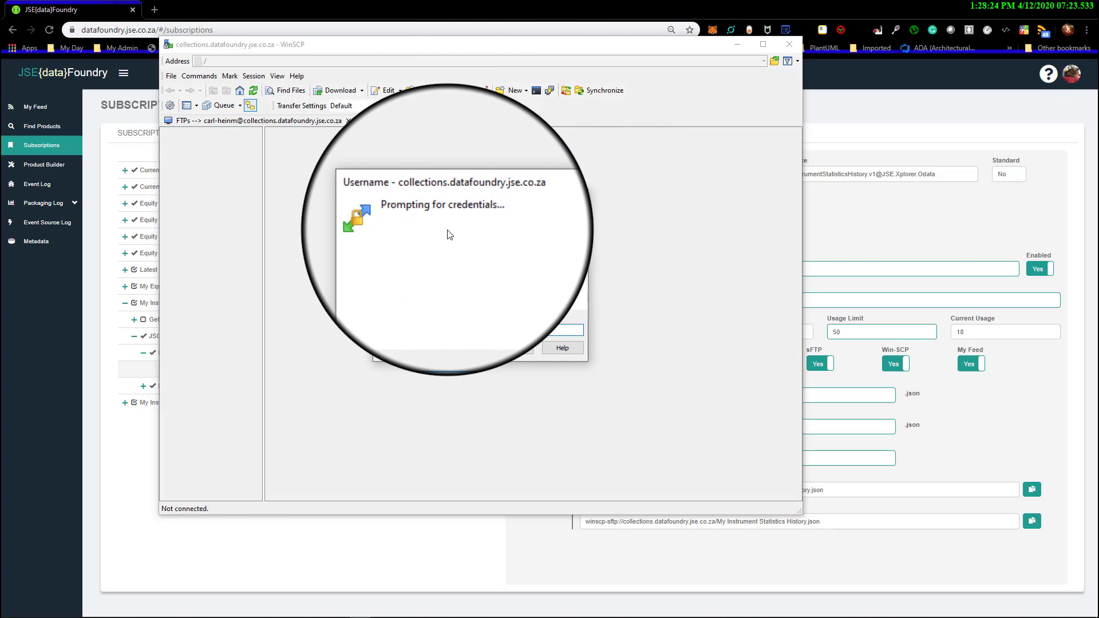
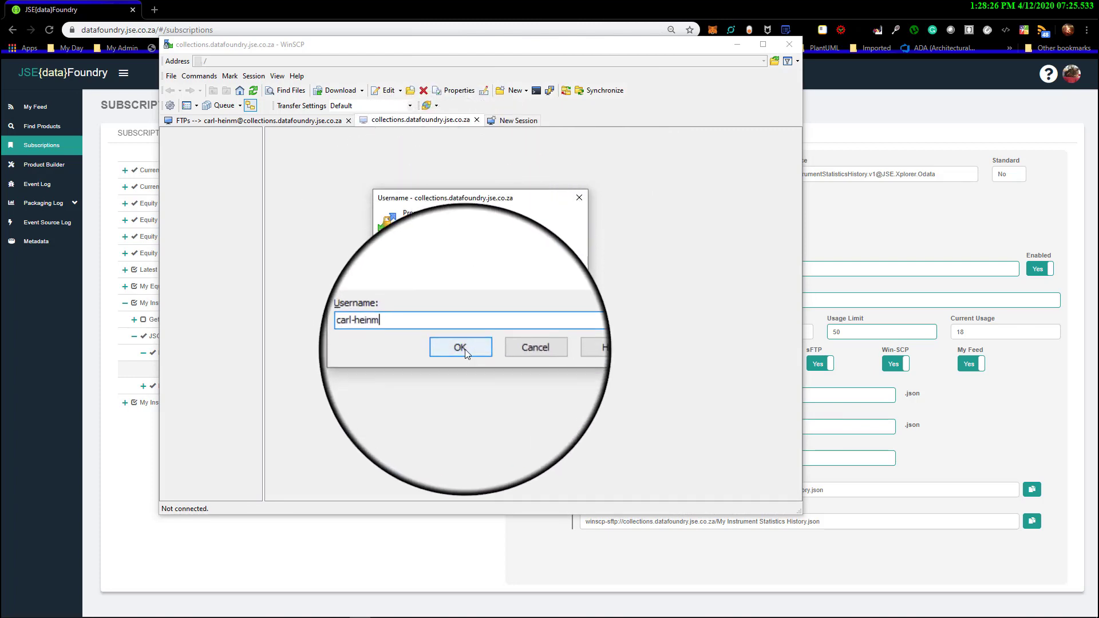
Log in to the FTPs session with the account's username and password
click(465, 349)
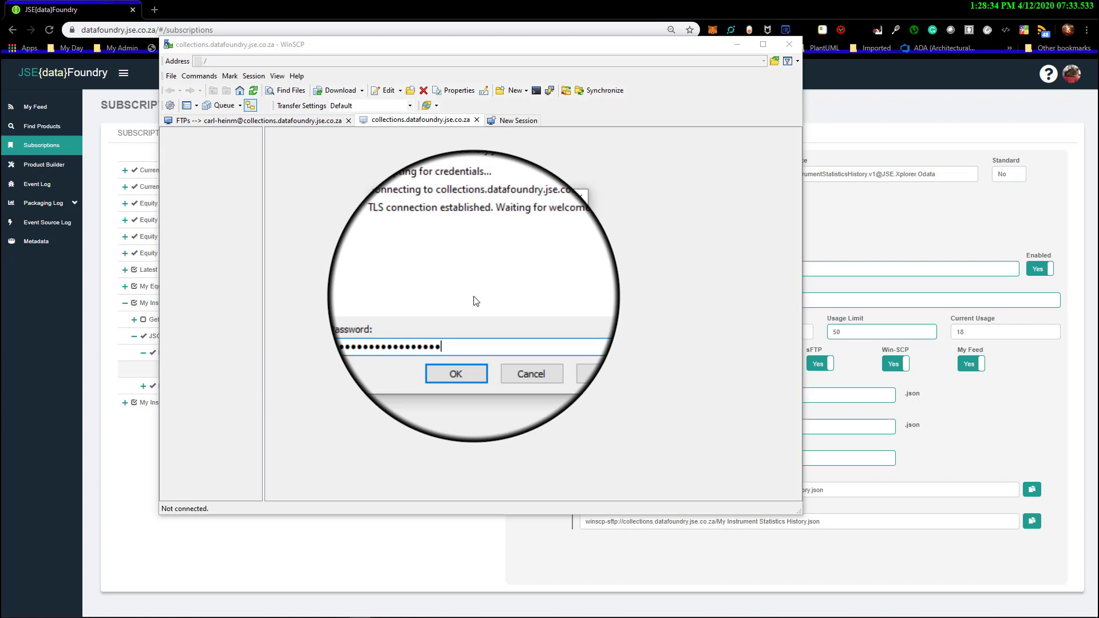
text(••)
click(472, 348)
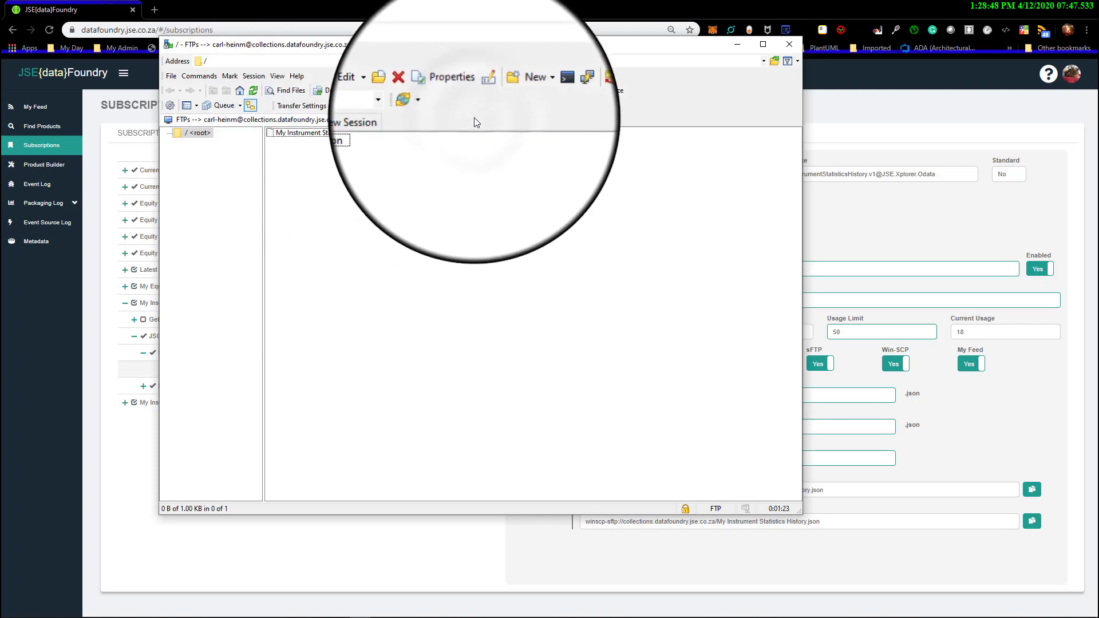
Disconnect the WinSCP FTPs session, dismiss the login dialog, and return to the subscriptions page
click(737, 44)
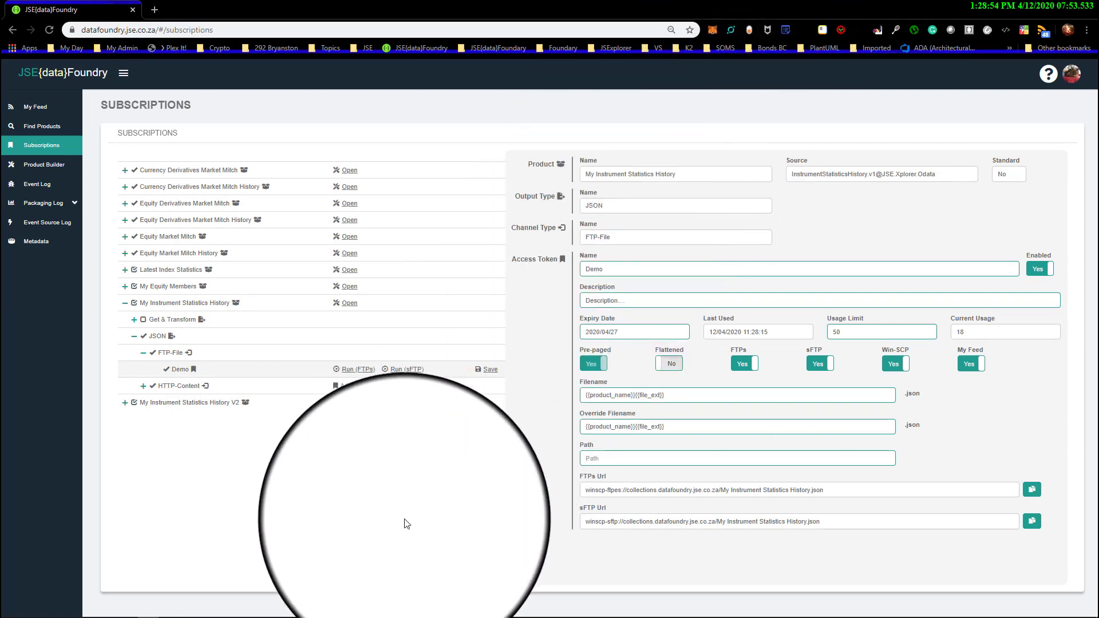
mouse_move(406, 616)
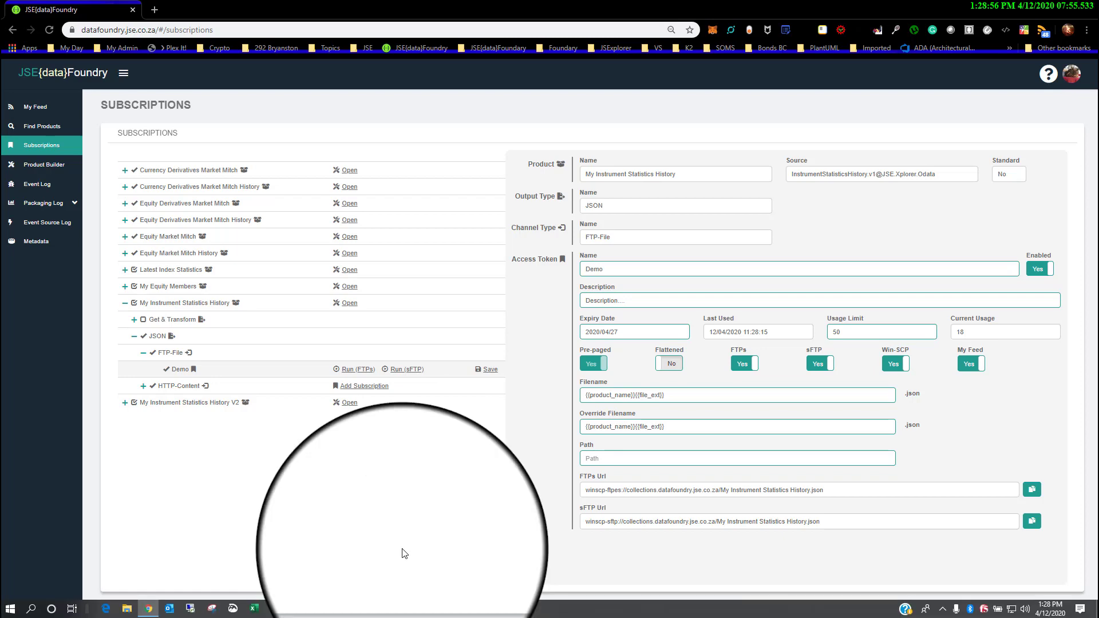
key(alt+Tab)
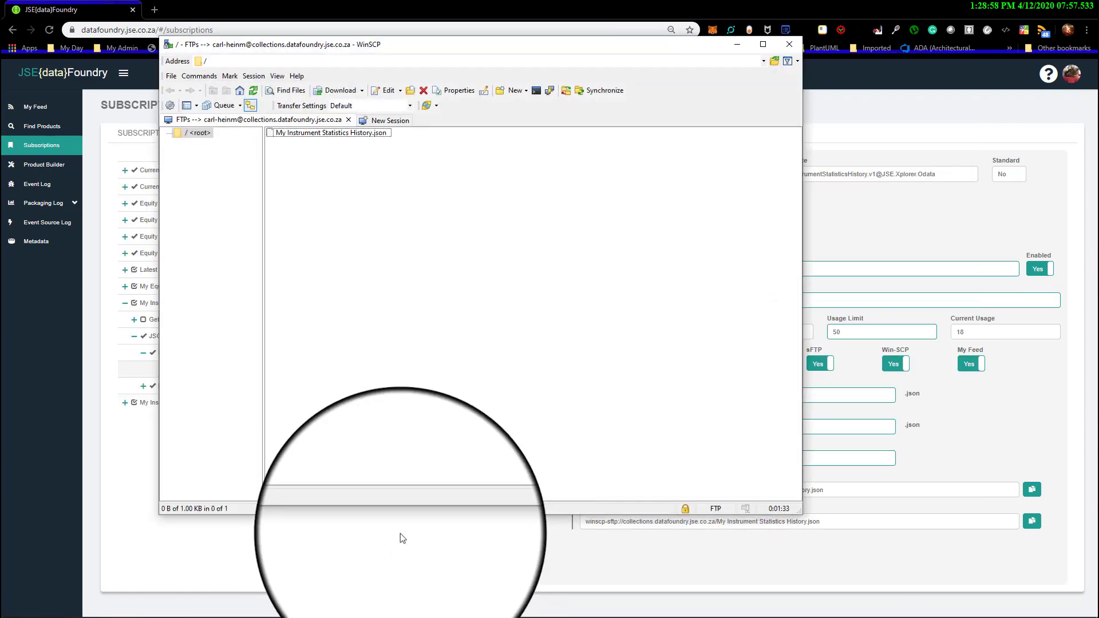
click(349, 119)
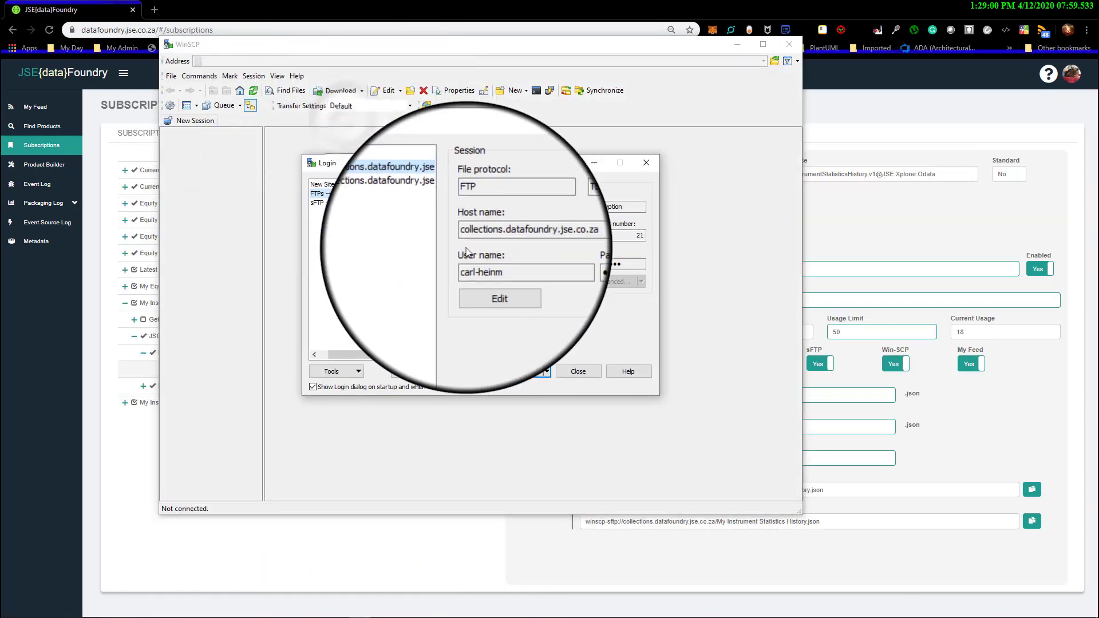
click(582, 373)
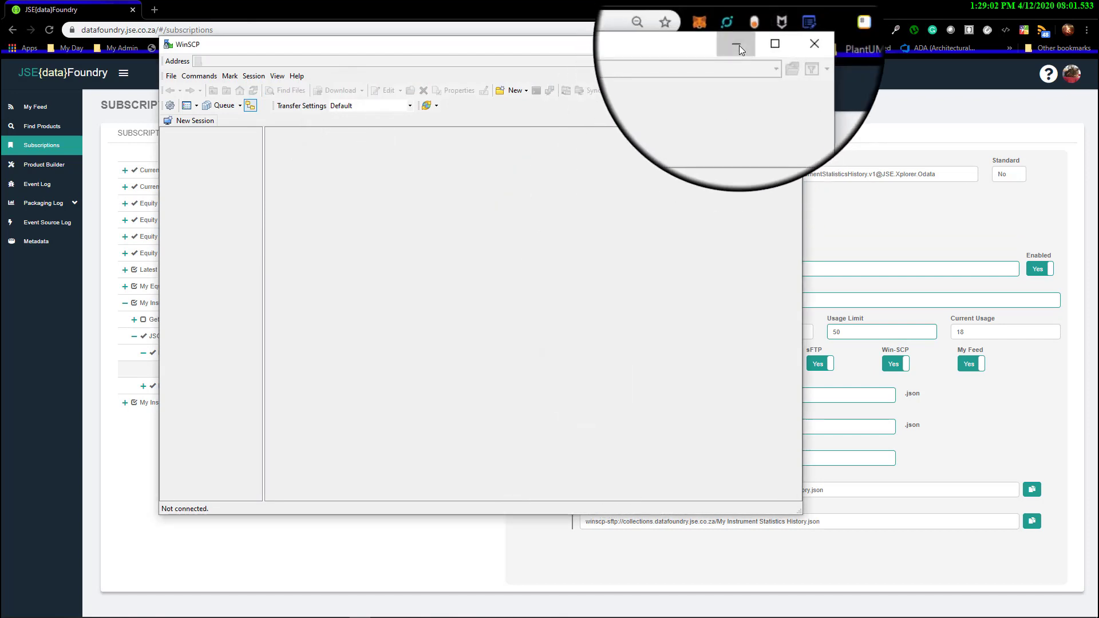
click(739, 46)
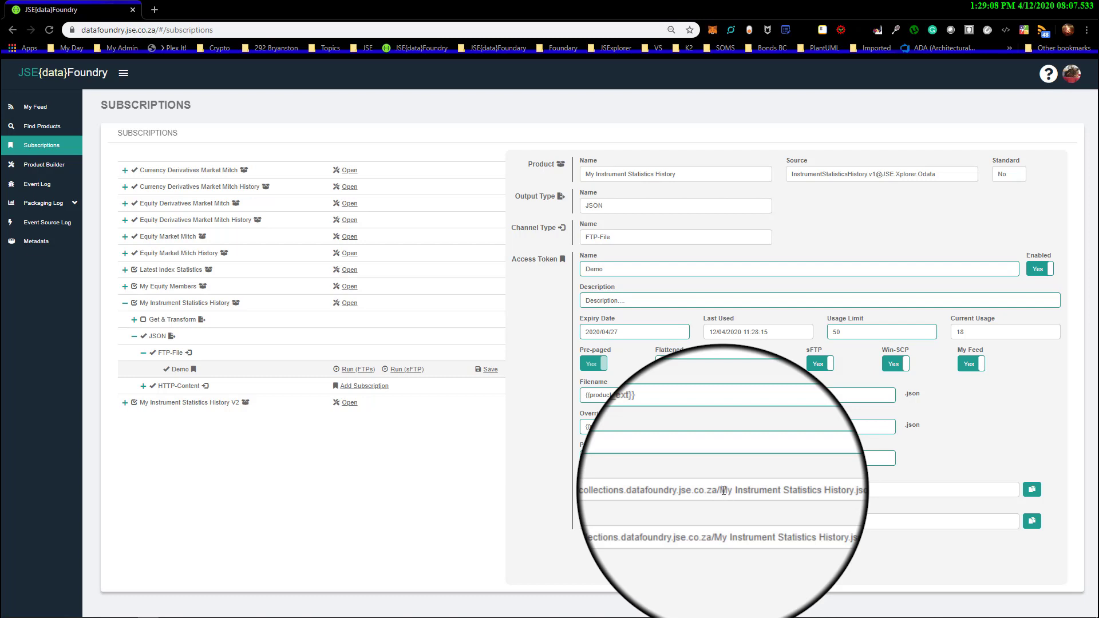
Examine the host and file name parts of the Demo token's FTPs URL
click(604, 462)
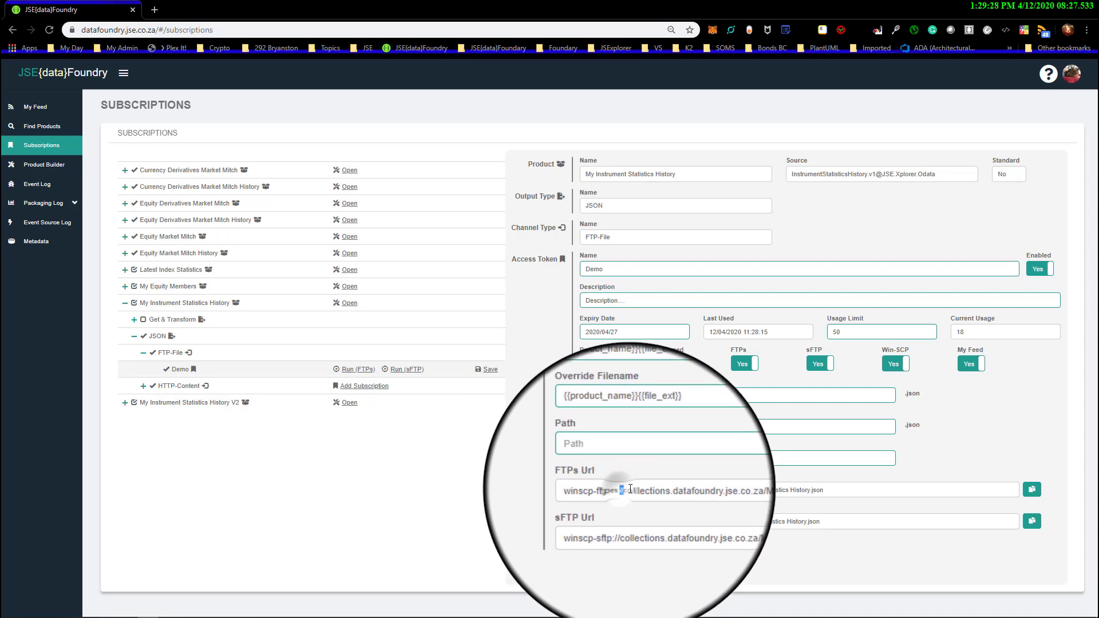
drag(622, 489, 722, 491)
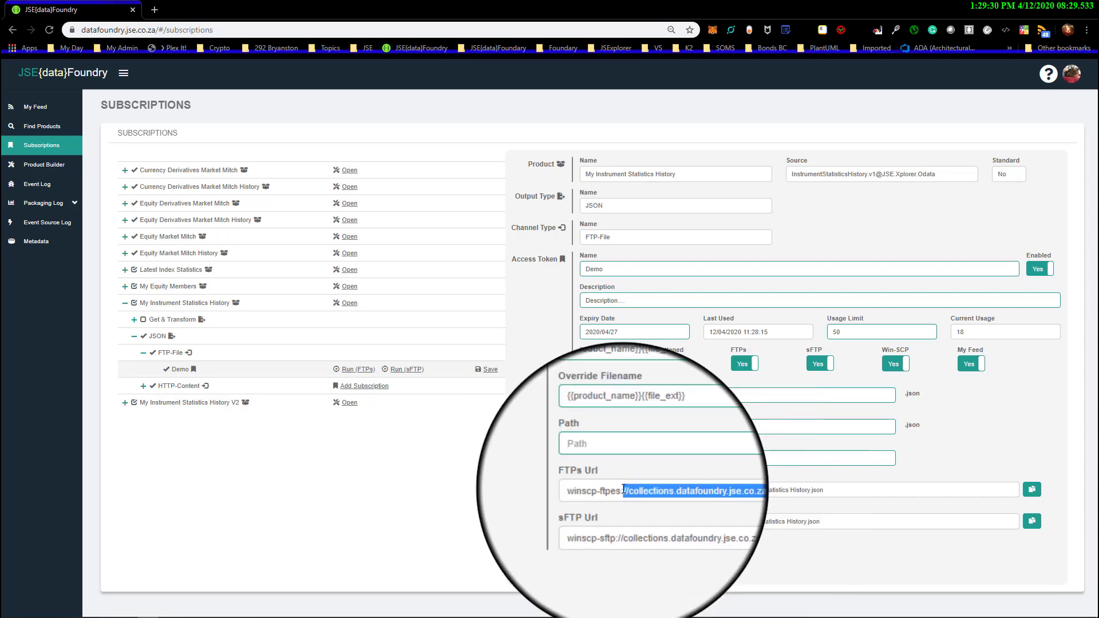
click(728, 491)
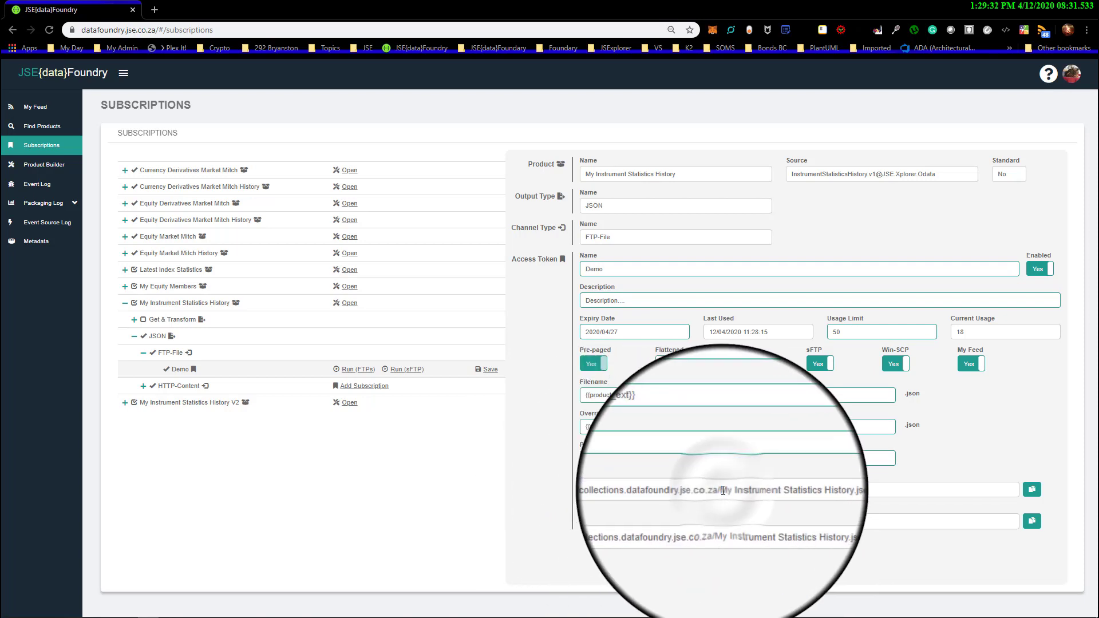
double_click(733, 491)
drag(733, 491, 837, 491)
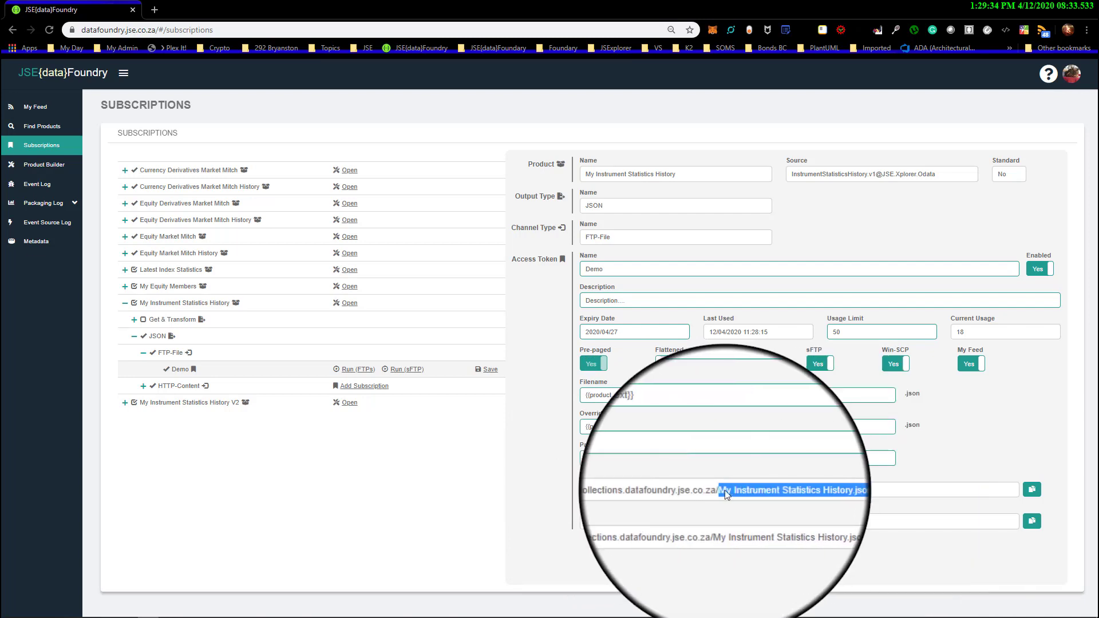
click(846, 494)
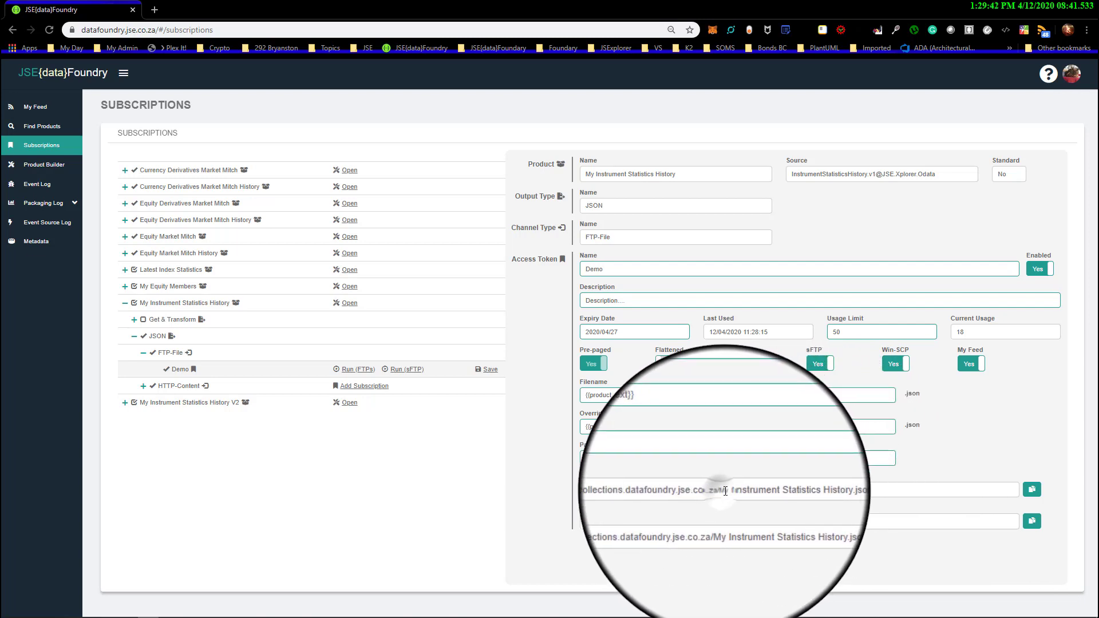
Copy "My Instrument Statistics History" from the FTPs URL into the Demo token's Path
drag(710, 491, 812, 490)
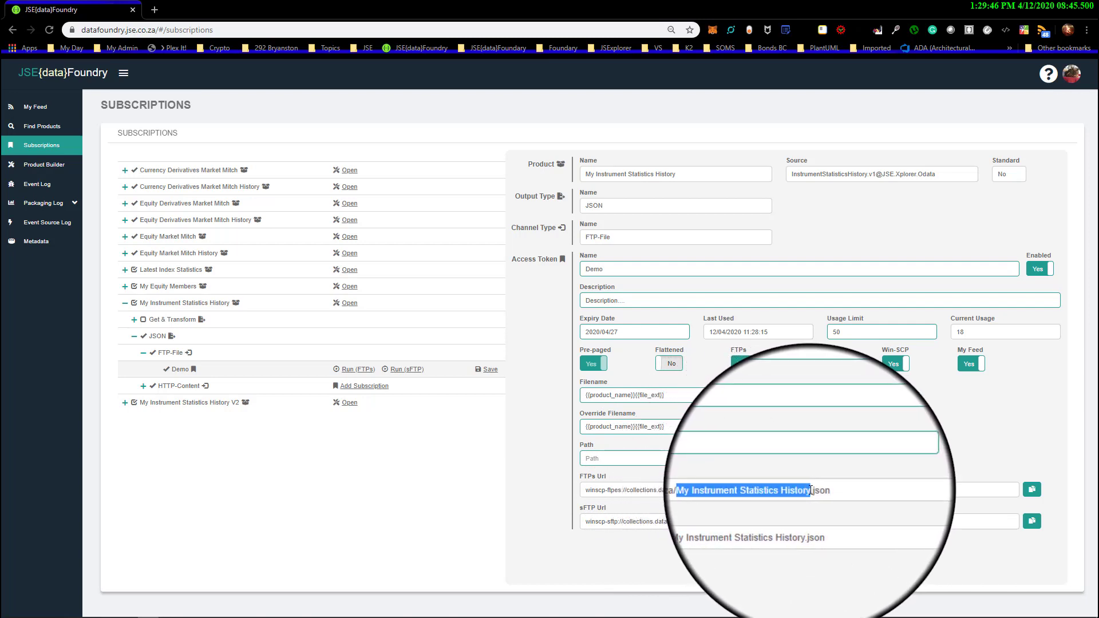
right_click(798, 491)
click(814, 497)
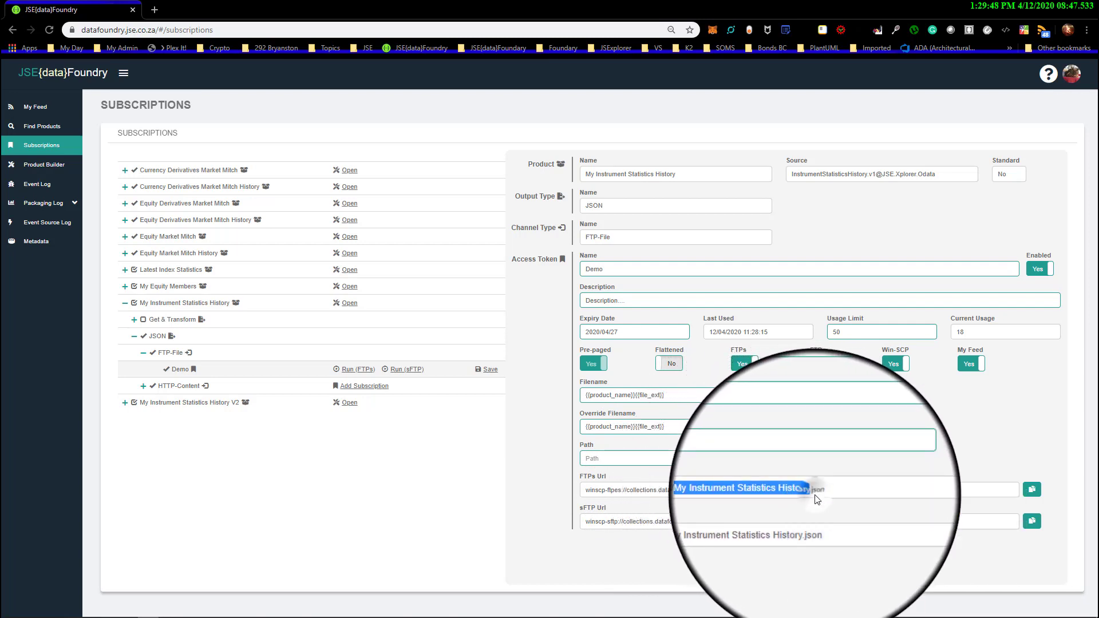
click(623, 459)
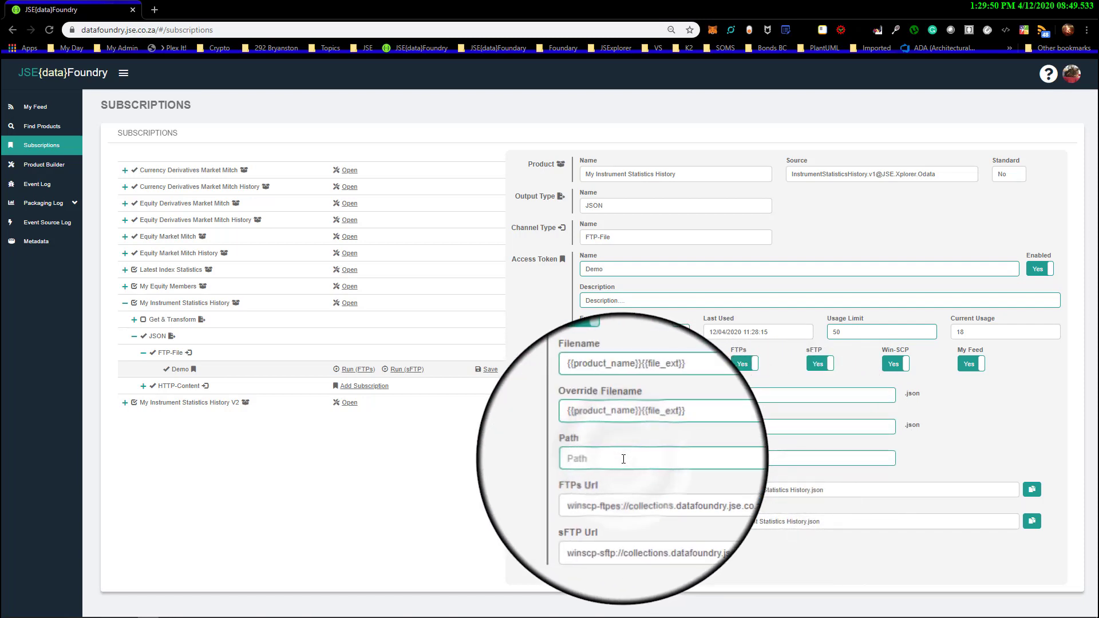
key(ctrl+v)
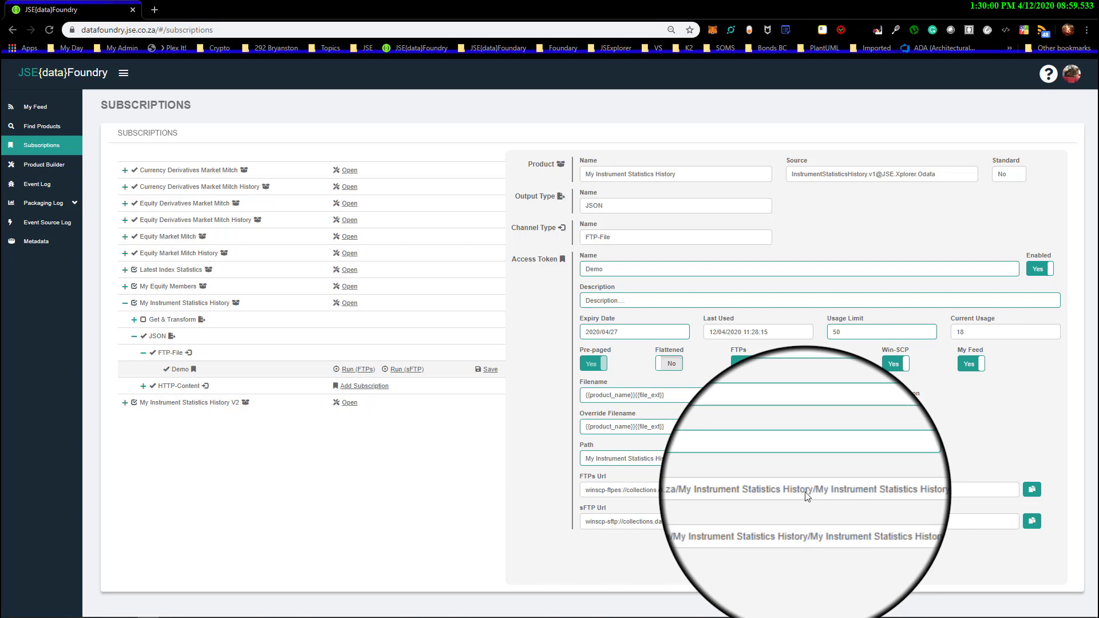
Shorten the Demo token's Path to "My Instrument Statistics" and save the subscription
double_click(663, 460)
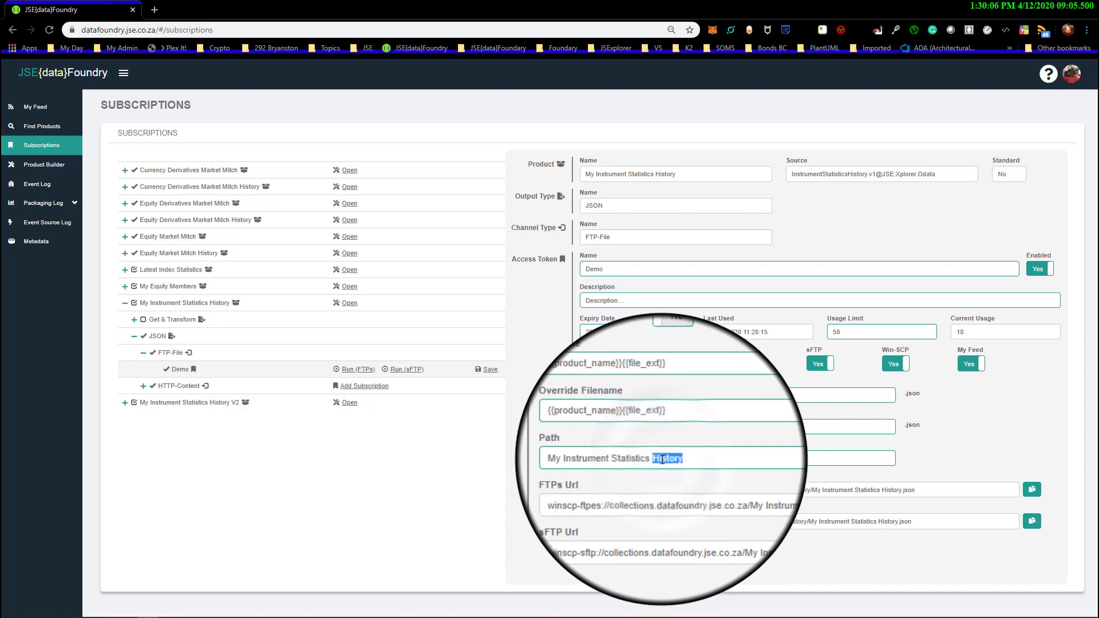
key(BackSpace)
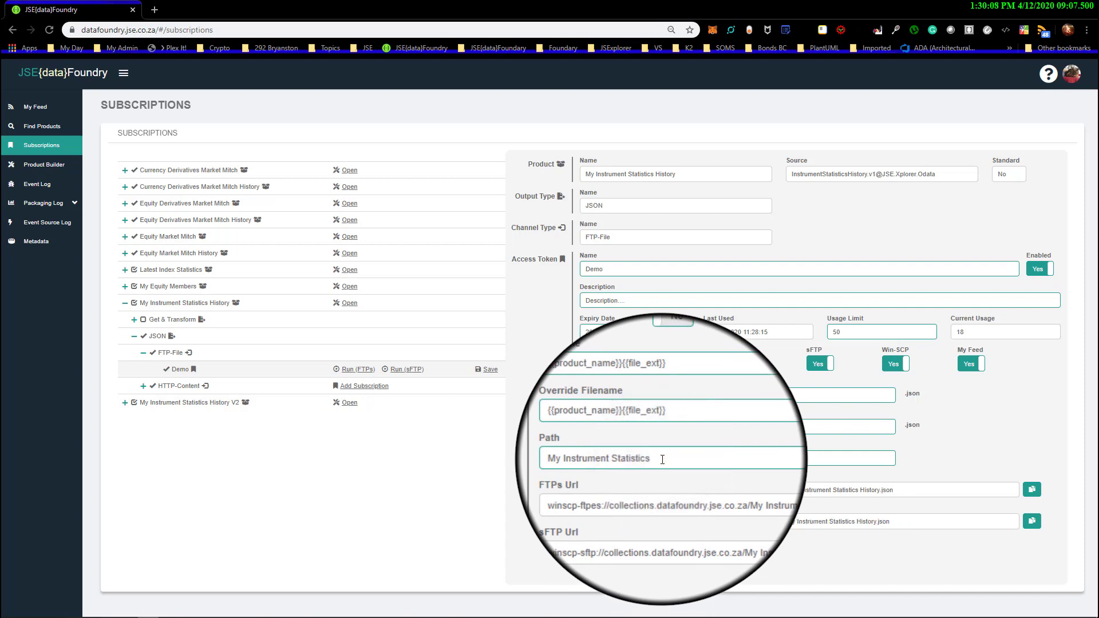
click(487, 371)
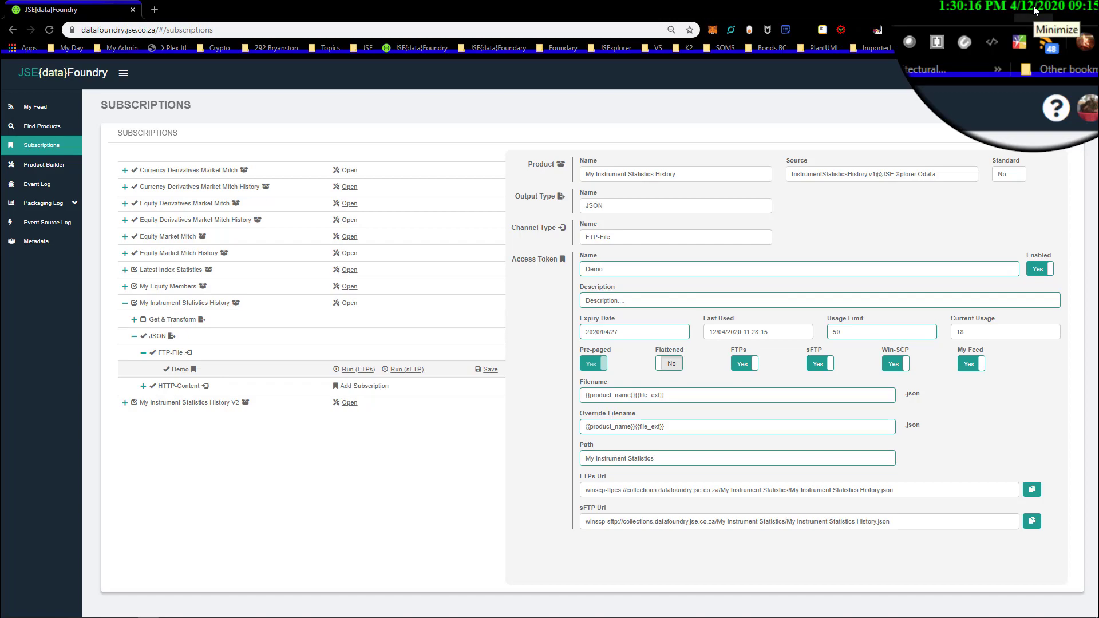
Switch to WinSCP and log in to the saved FTPs site
click(1035, 8)
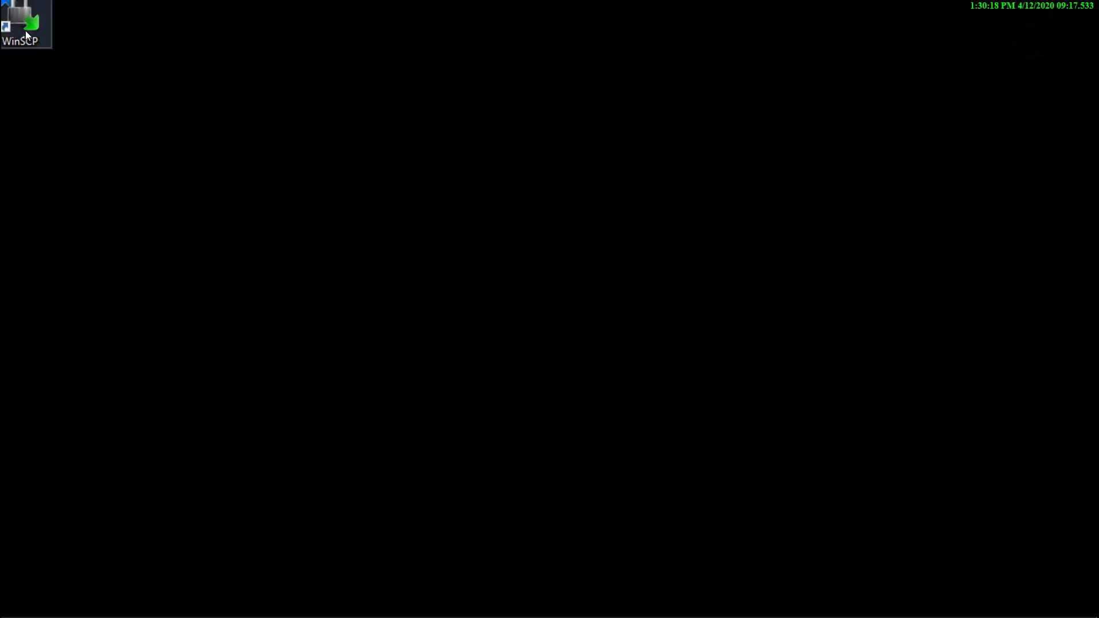
double_click(26, 34)
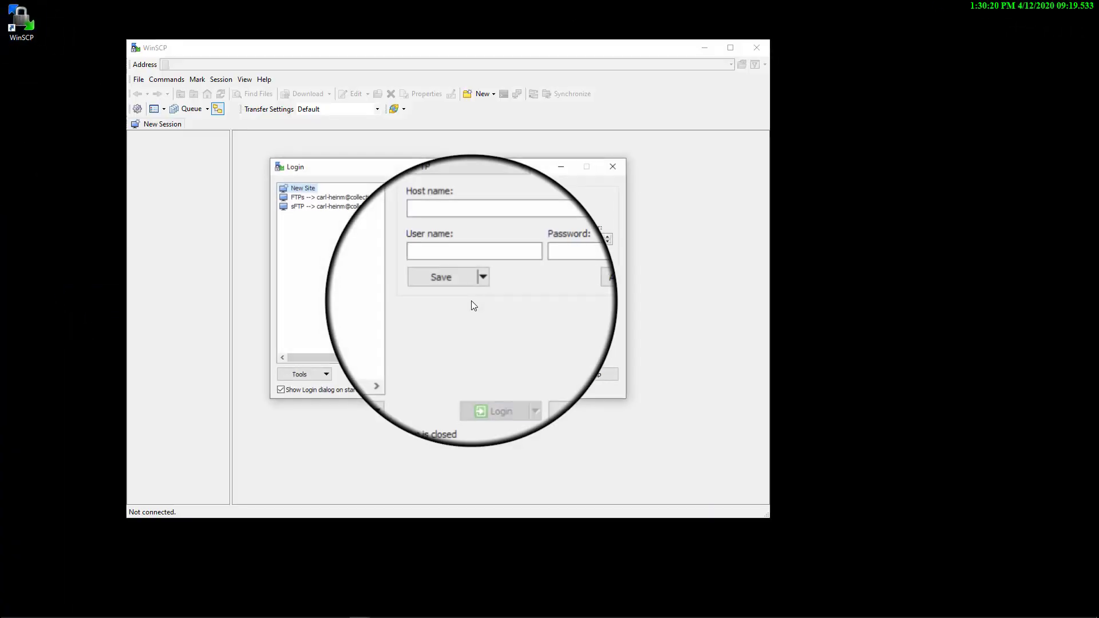
click(332, 197)
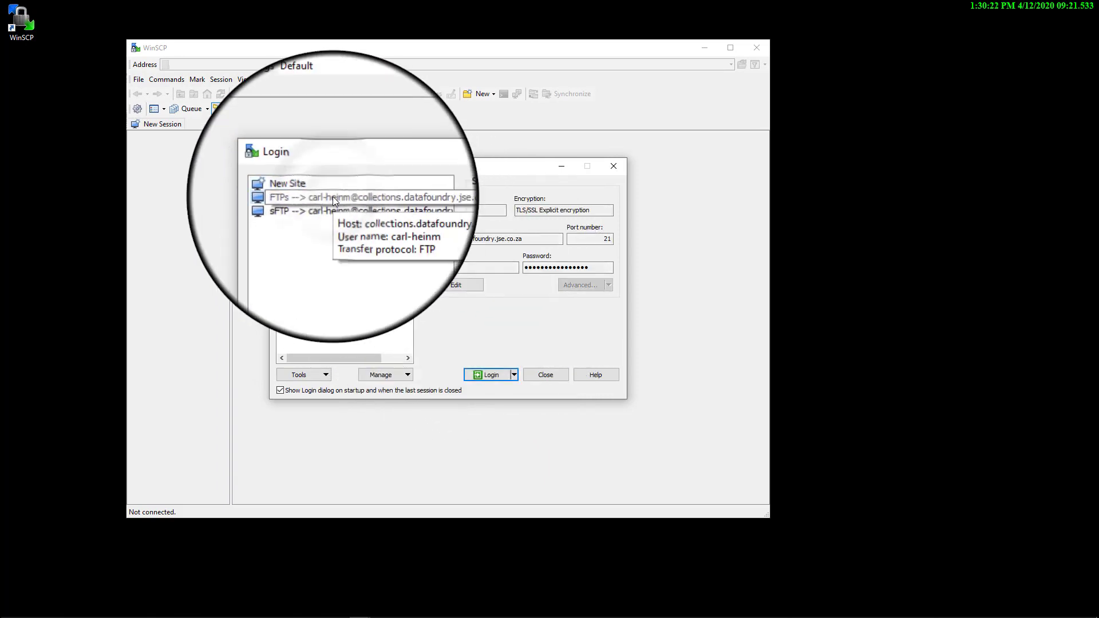
double_click(332, 197)
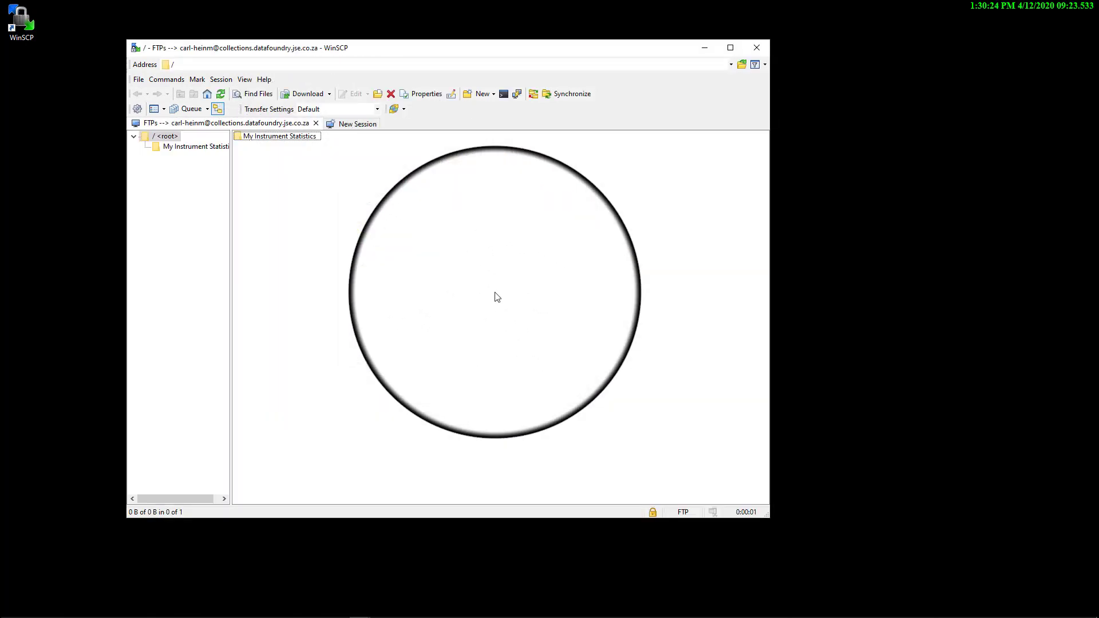
View the contents of My Instrument Statistics History.json in the My Instrument Statistics folder and close the file
drag(232, 245, 281, 244)
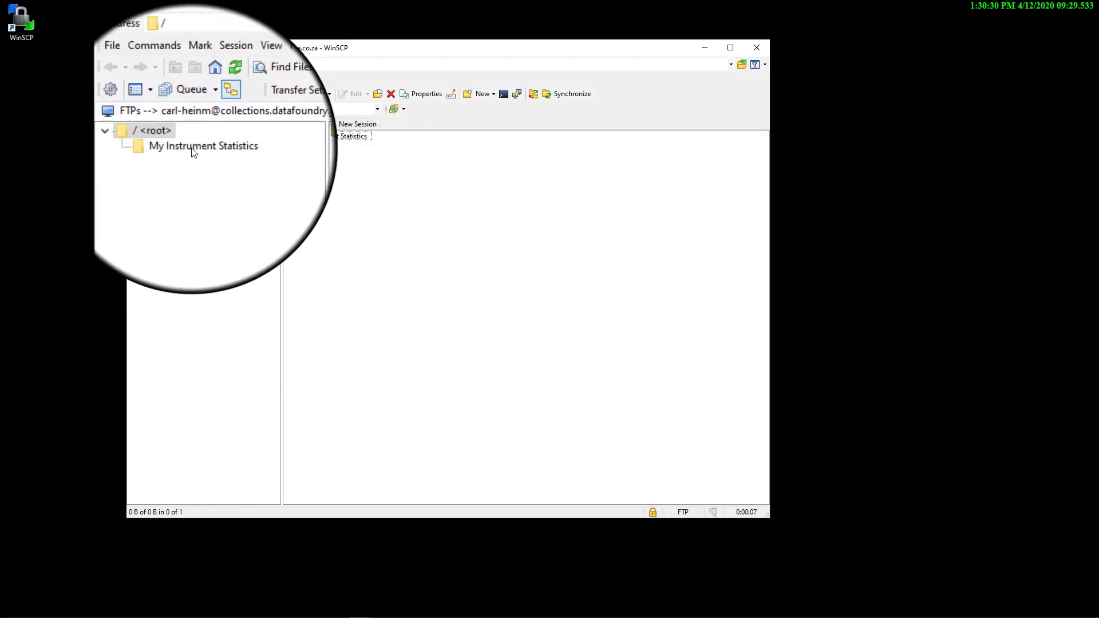
click(192, 148)
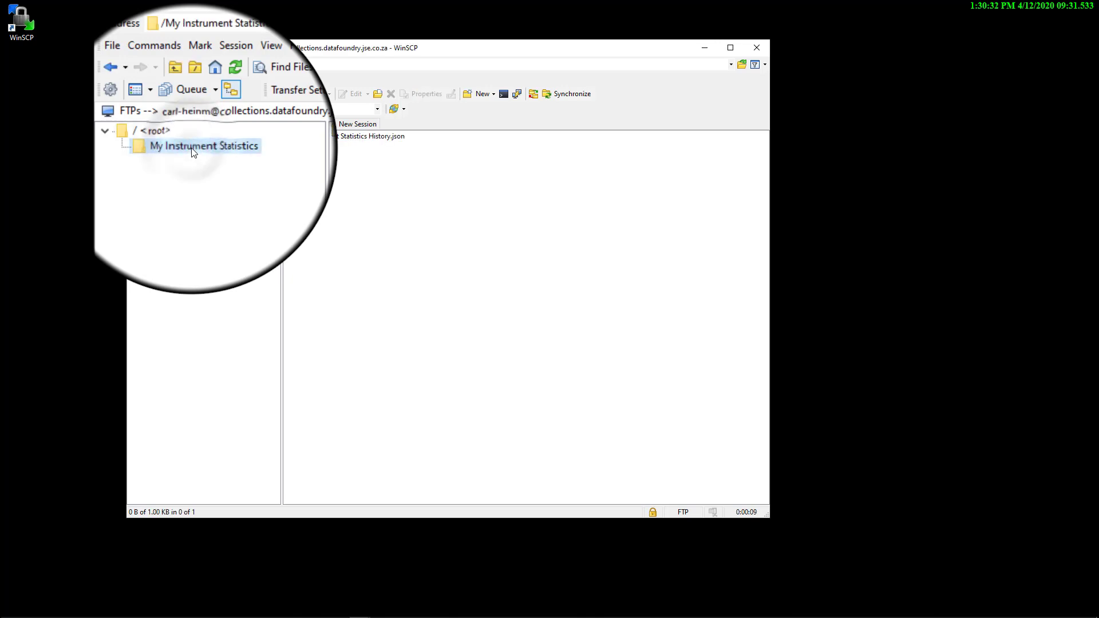
double_click(376, 140)
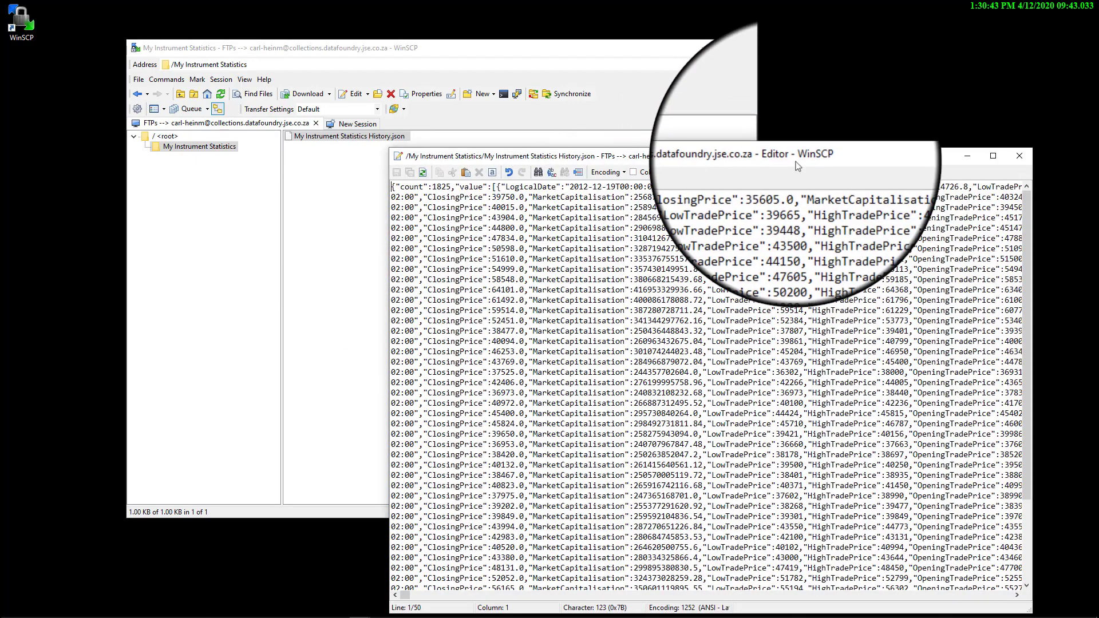
drag(798, 166, 811, 150)
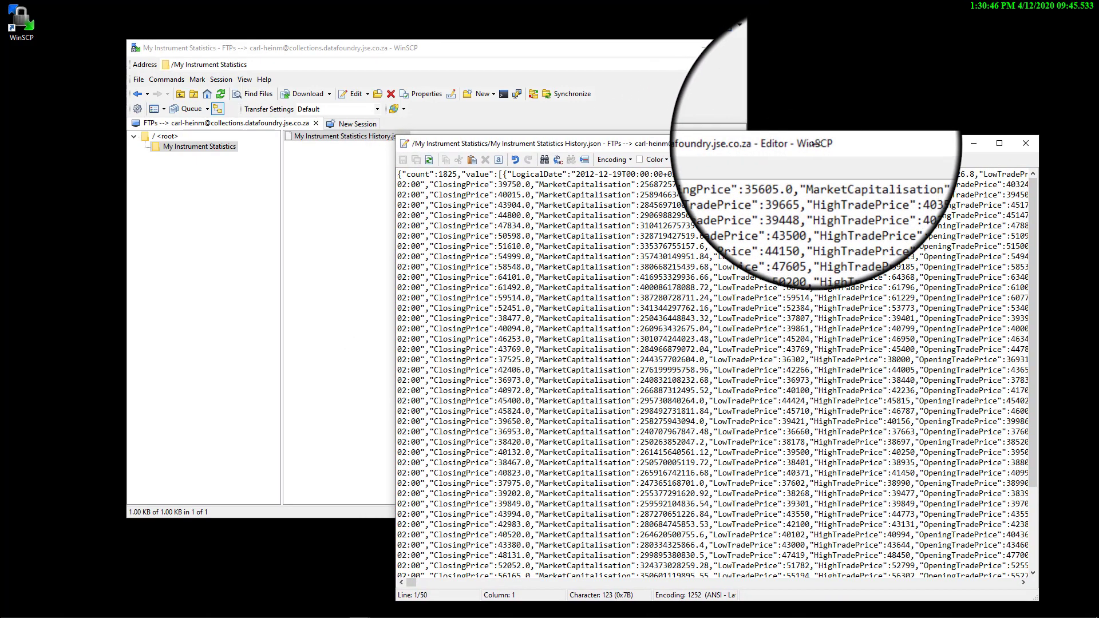
click(1032, 144)
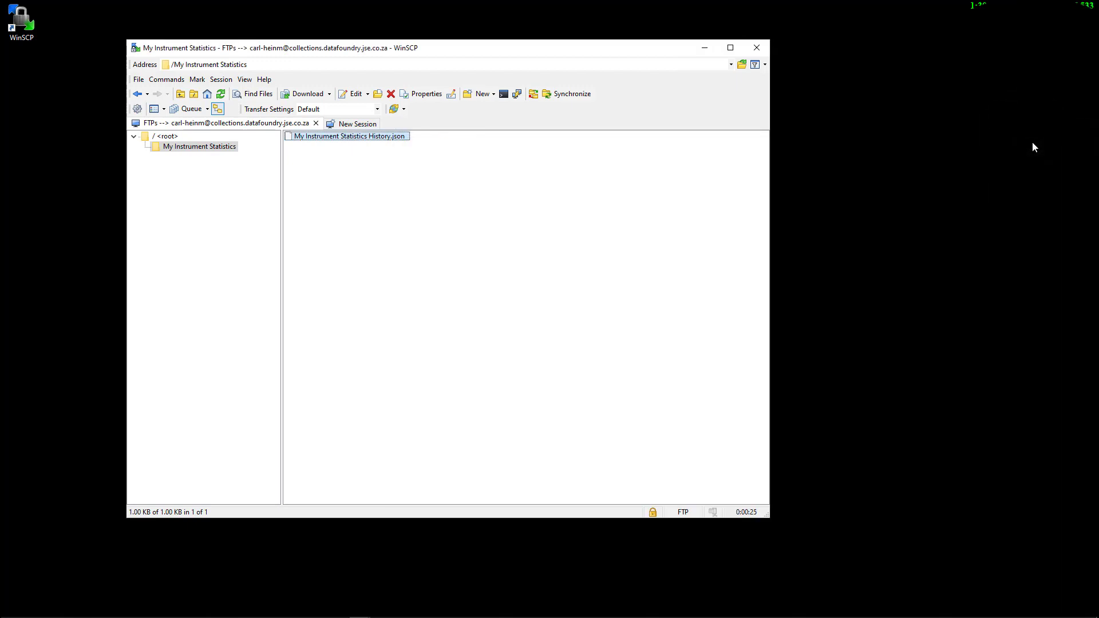
Disconnect the FTPs session, dismiss the login dialog, and return to the subscriptions page in the browser
click(316, 123)
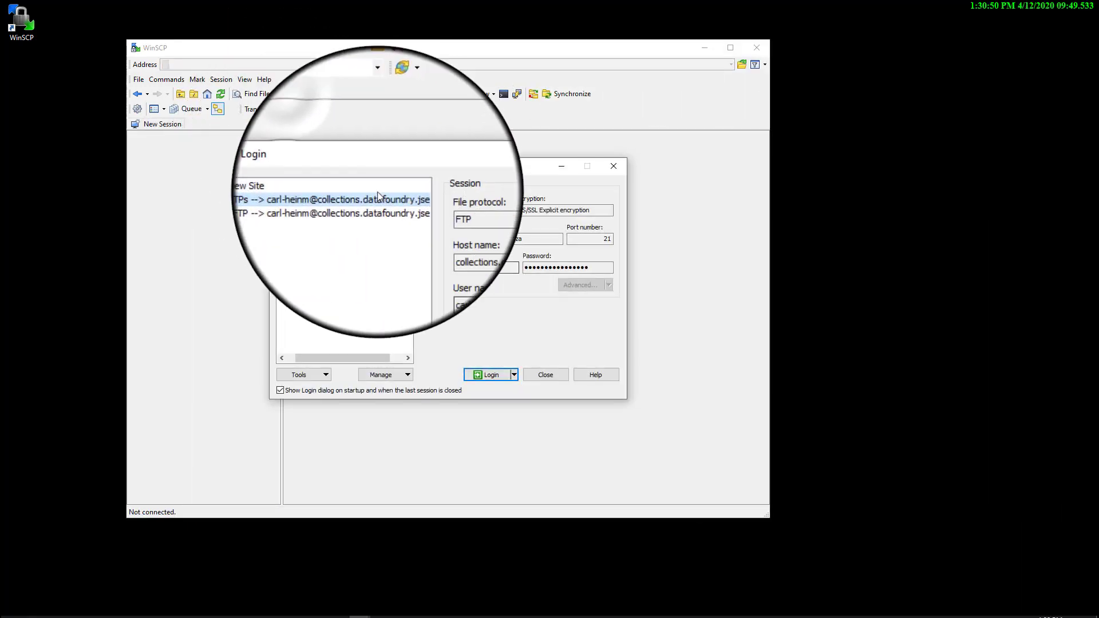
click(549, 377)
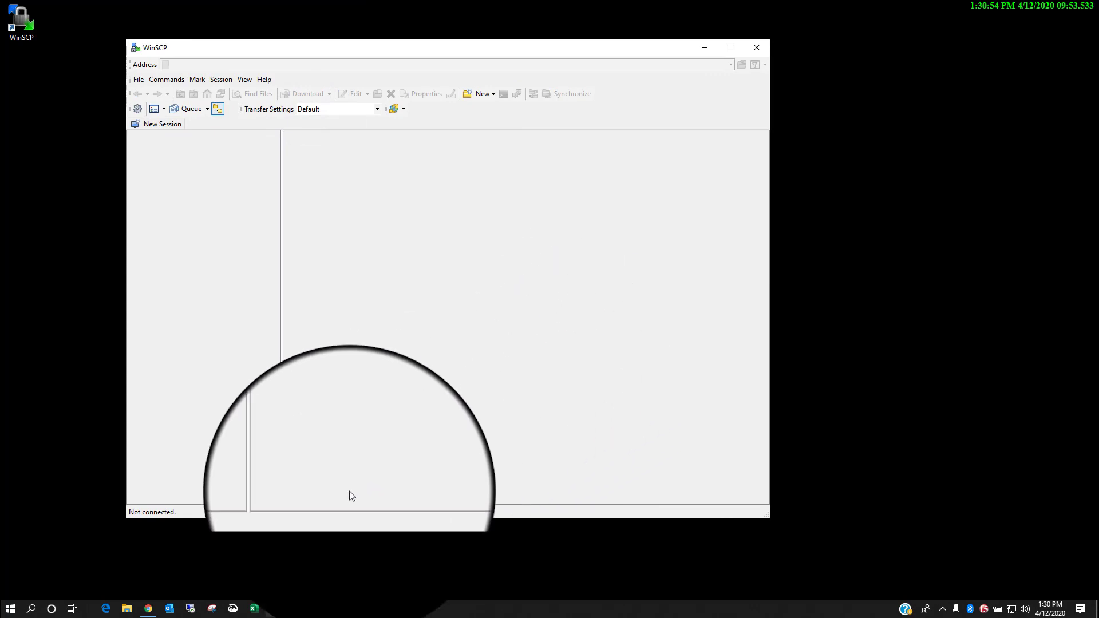
click(148, 609)
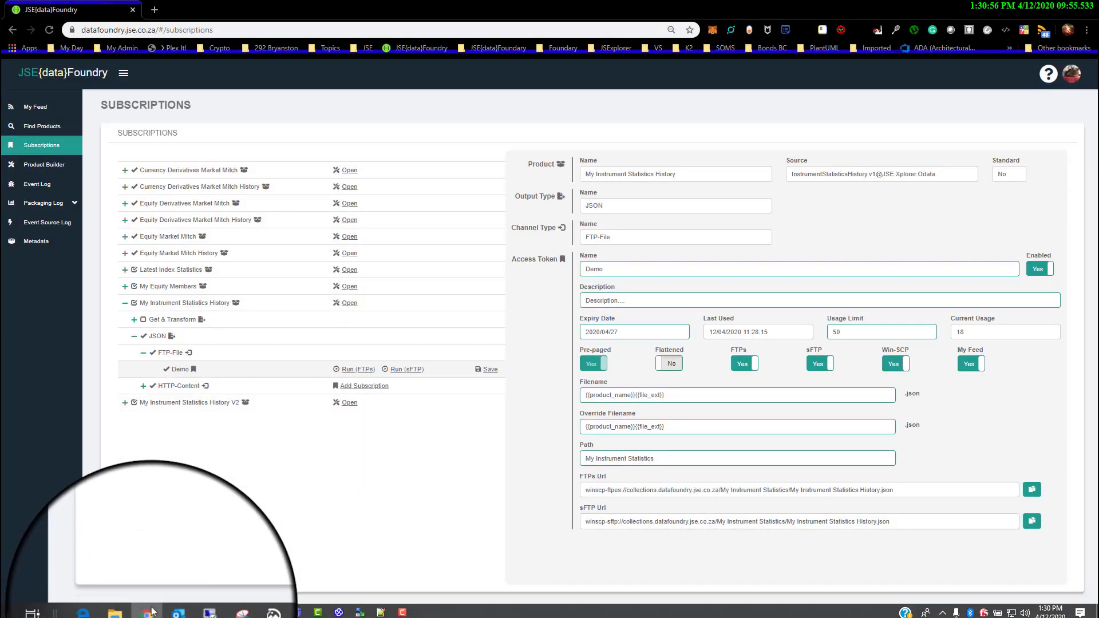
Collapse My Instrument Statistics History and expand the CSV output type under My Instrument Statistics History V2
click(125, 303)
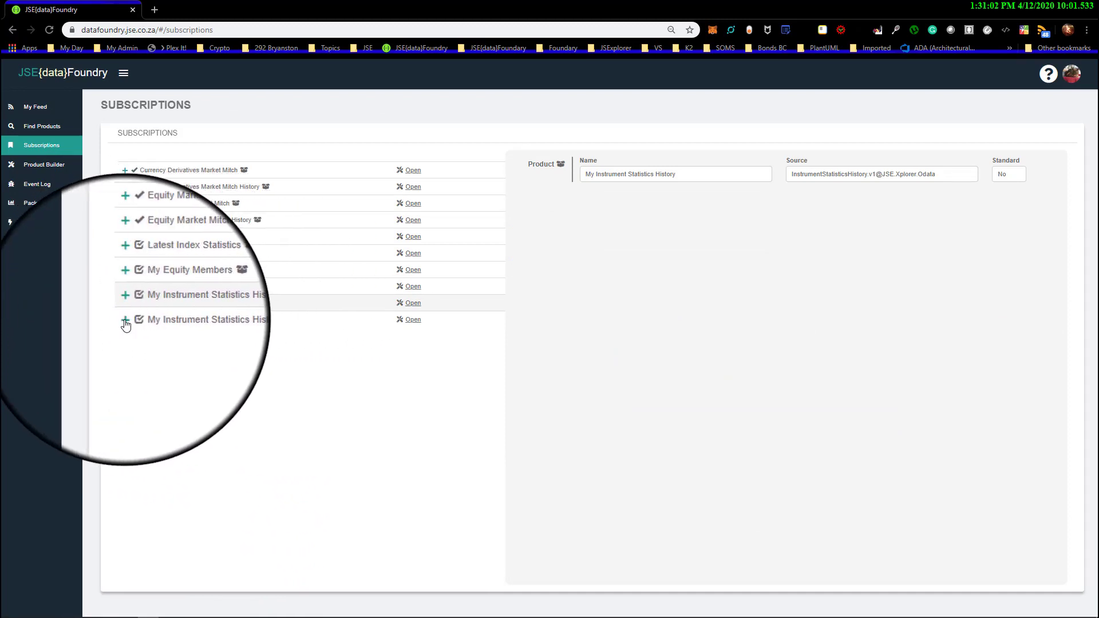
click(126, 324)
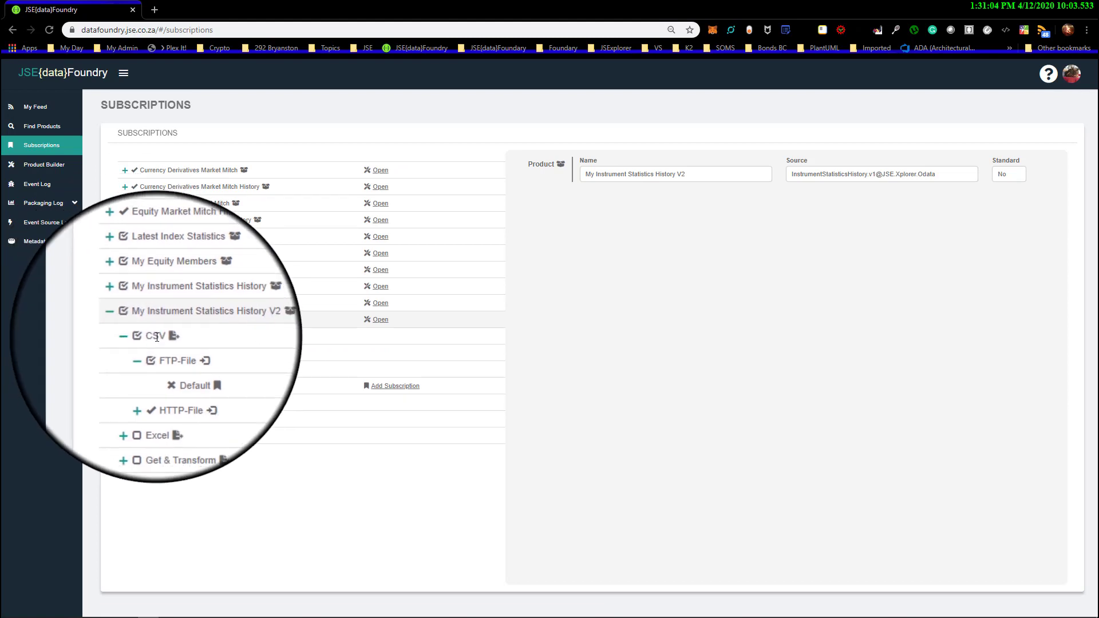
click(157, 337)
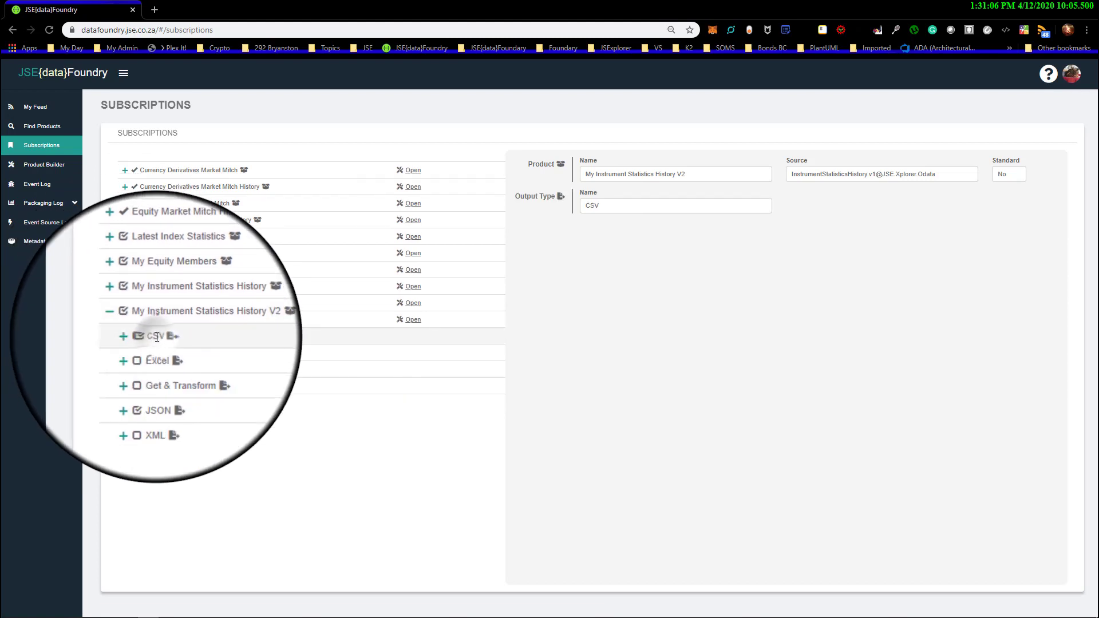
click(162, 341)
Open the Default access token of the CSV FTP-File channel and set Enabled and My Feed to Yes
click(169, 353)
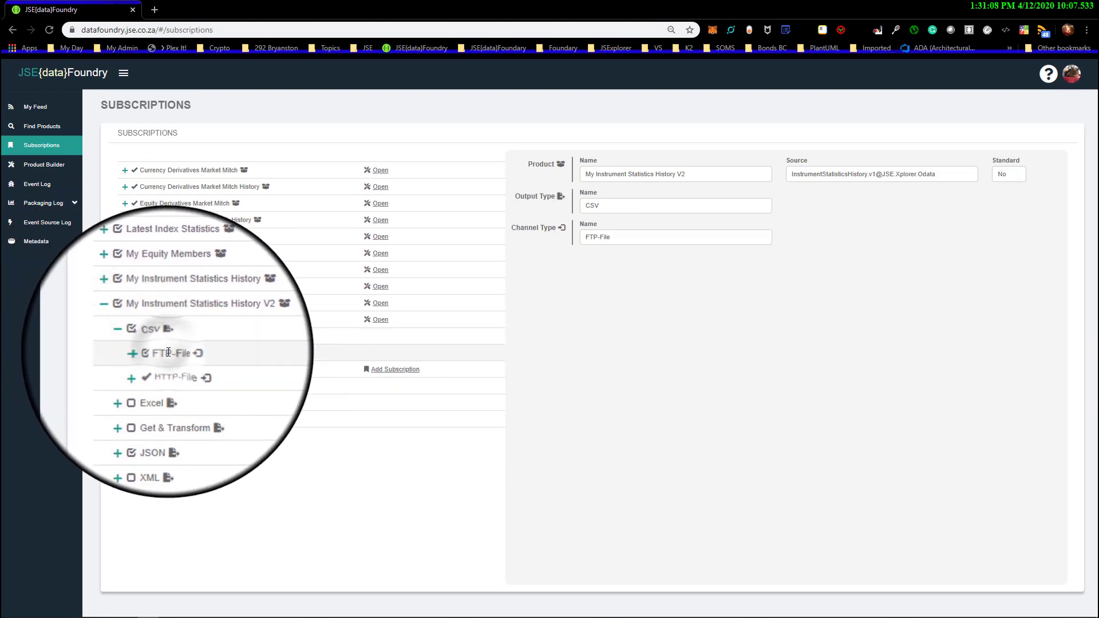
click(169, 353)
click(186, 369)
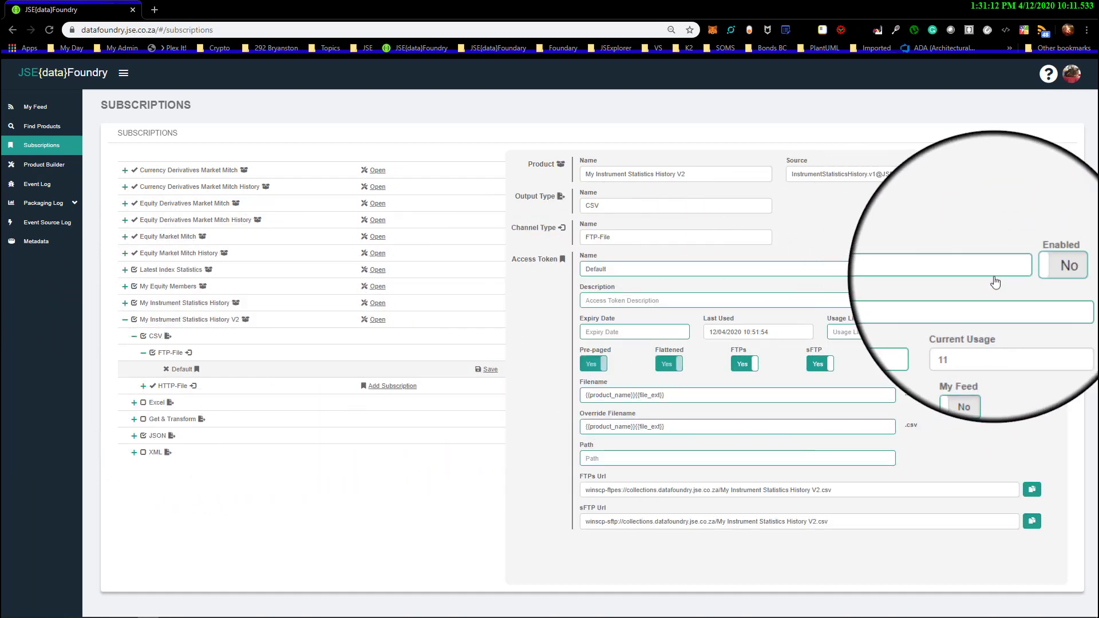
click(1041, 269)
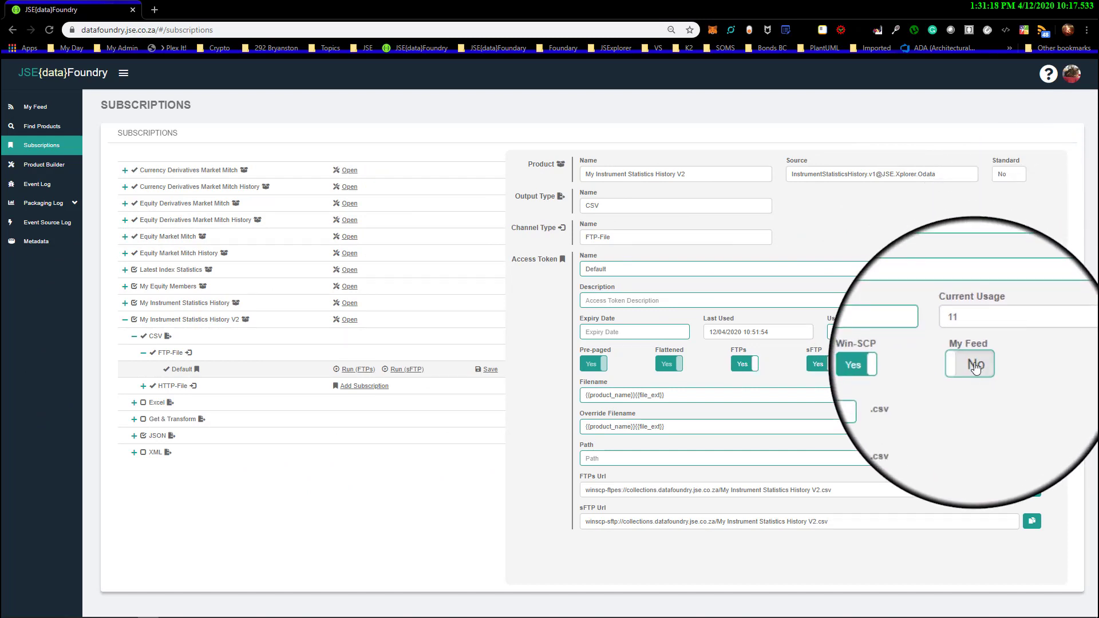
click(976, 367)
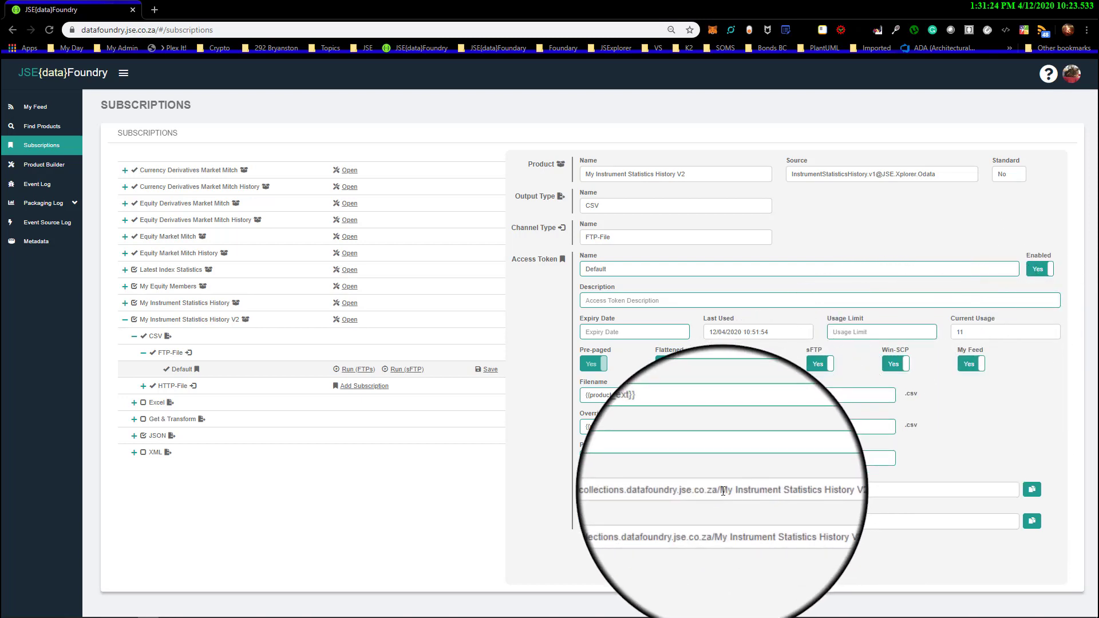
Set the CSV Default token's Path to "My Instrument Statistics", reusing text from the FTPs URL, and save the subscription
drag(724, 490, 811, 493)
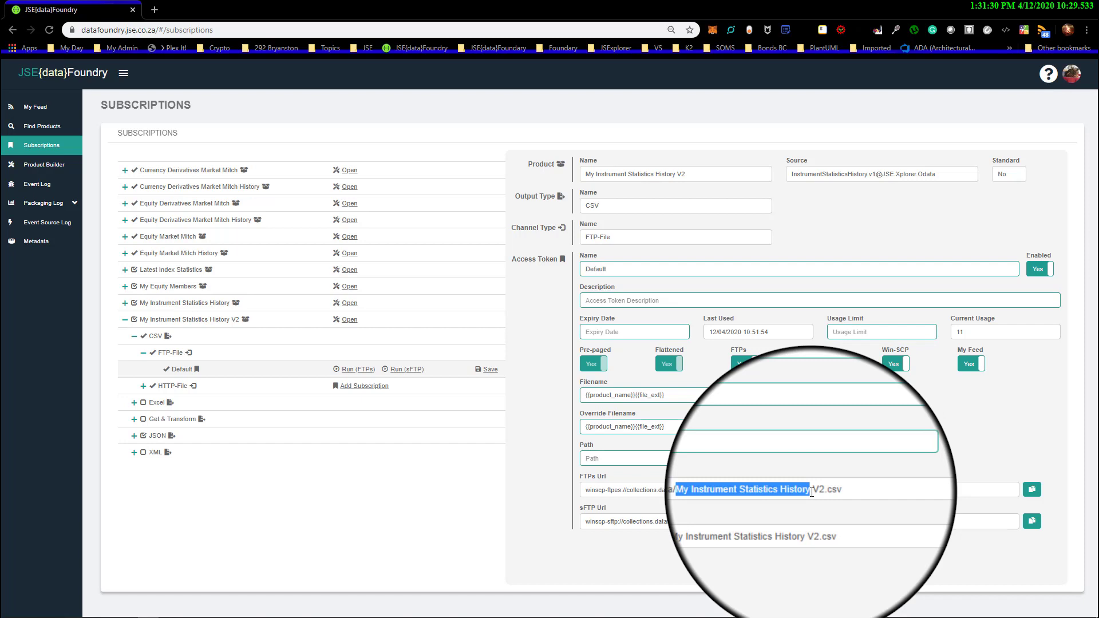
key(ctrl+c)
click(616, 459)
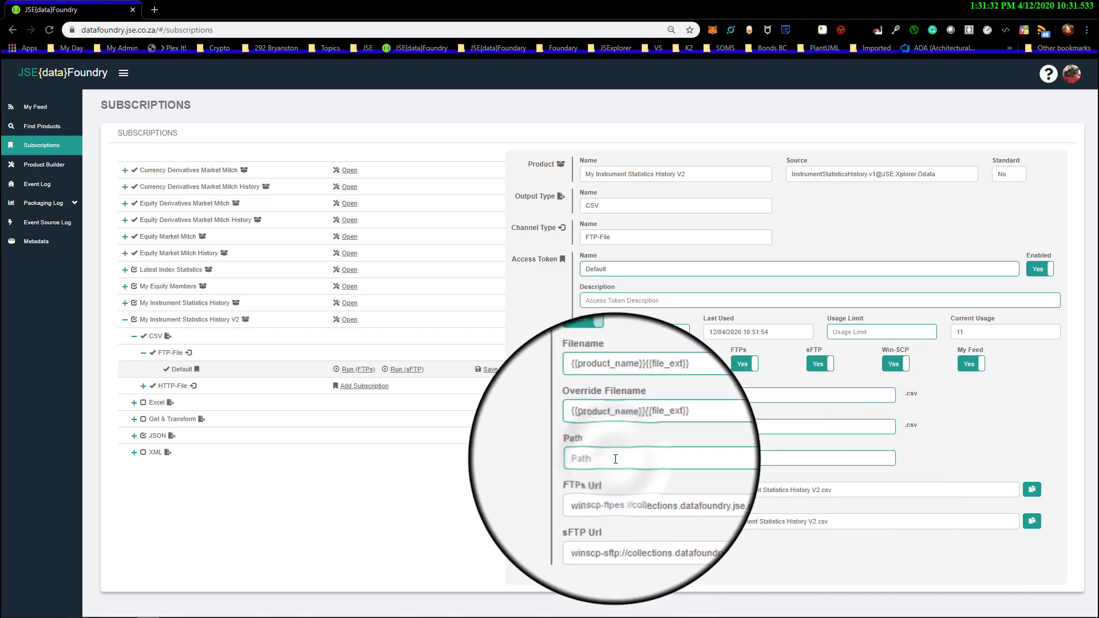
key(ctrl+v)
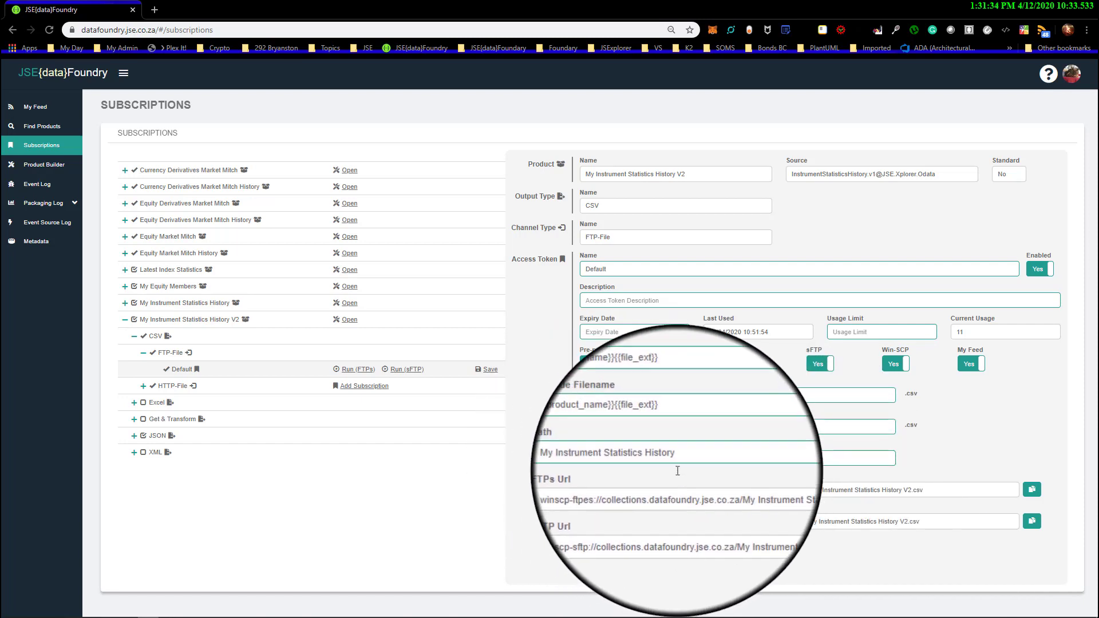
double_click(669, 459)
key(BackSpace)
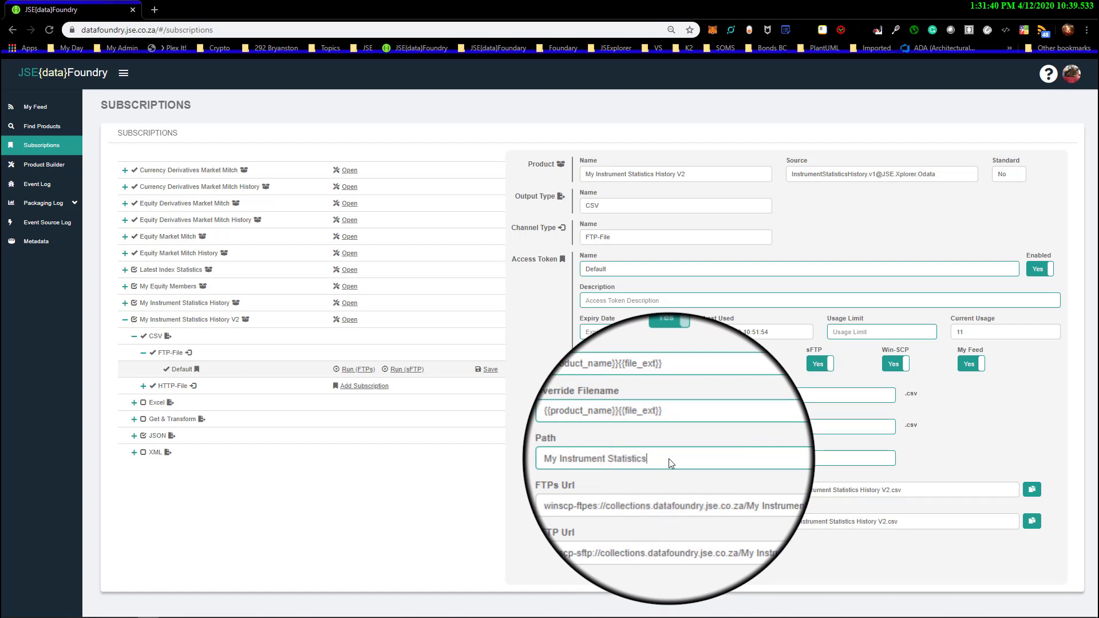
click(487, 371)
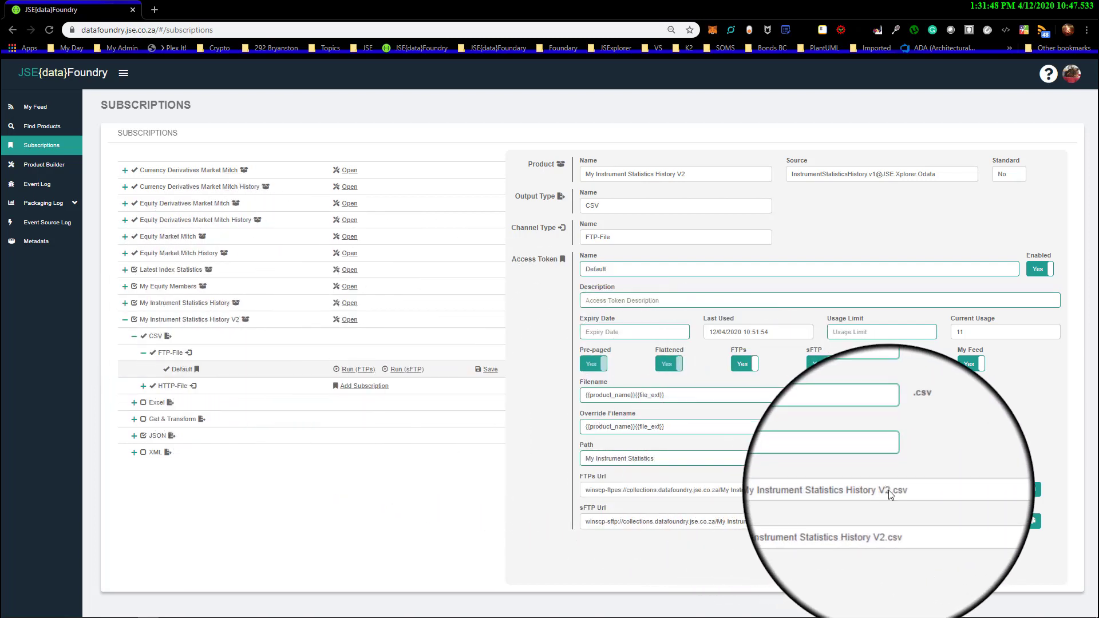
drag(906, 492, 895, 490)
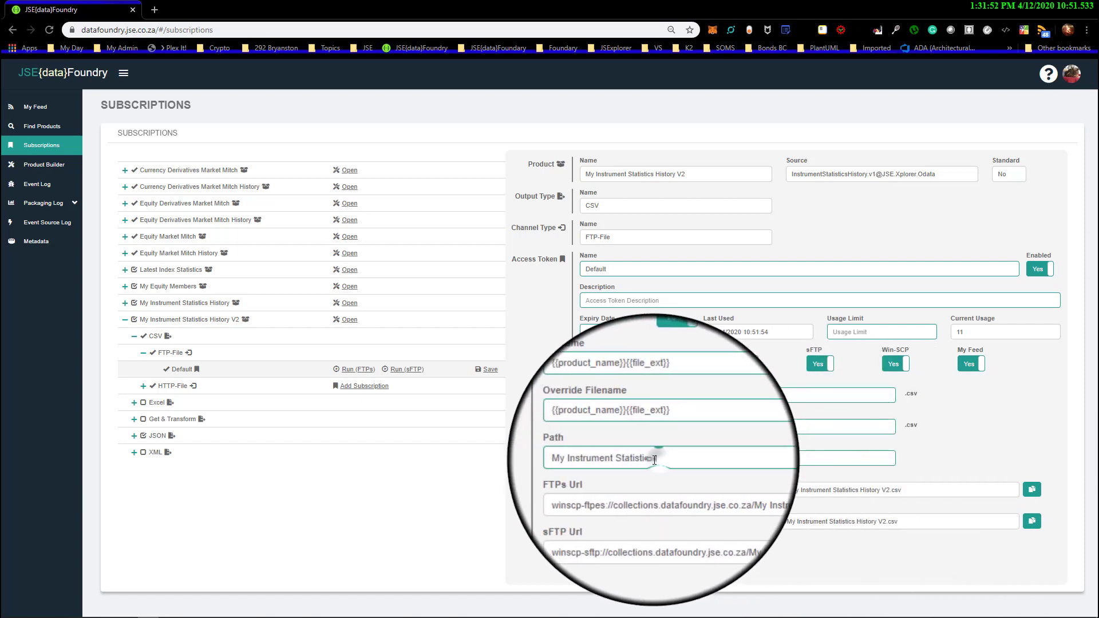
drag(654, 459, 585, 459)
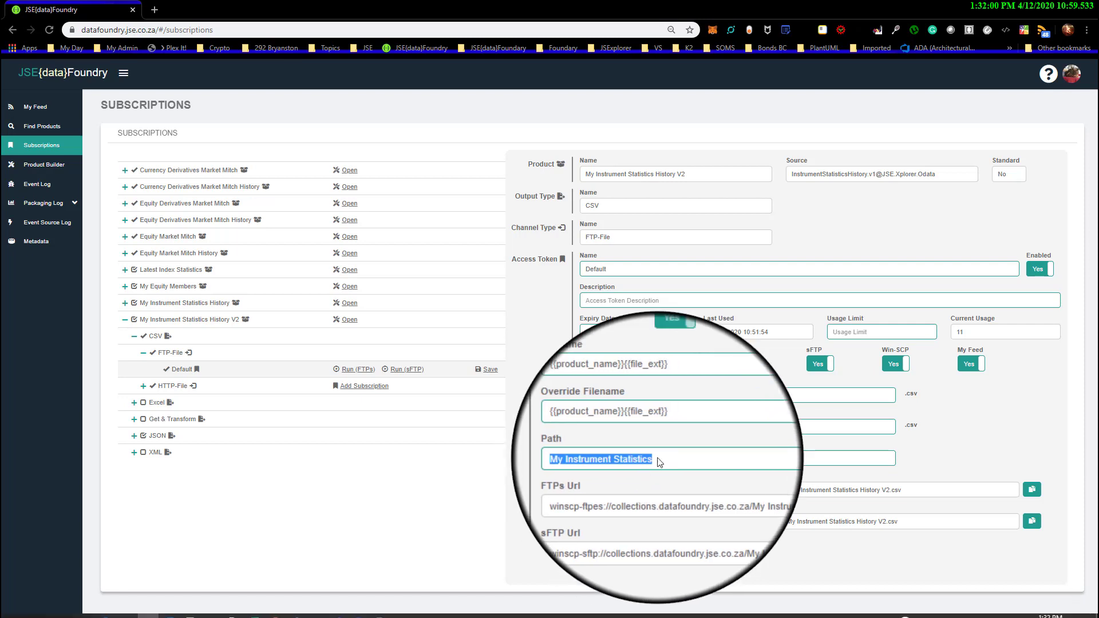
Switch to WinSCP and start a new session with the saved FTPs site
click(1032, 8)
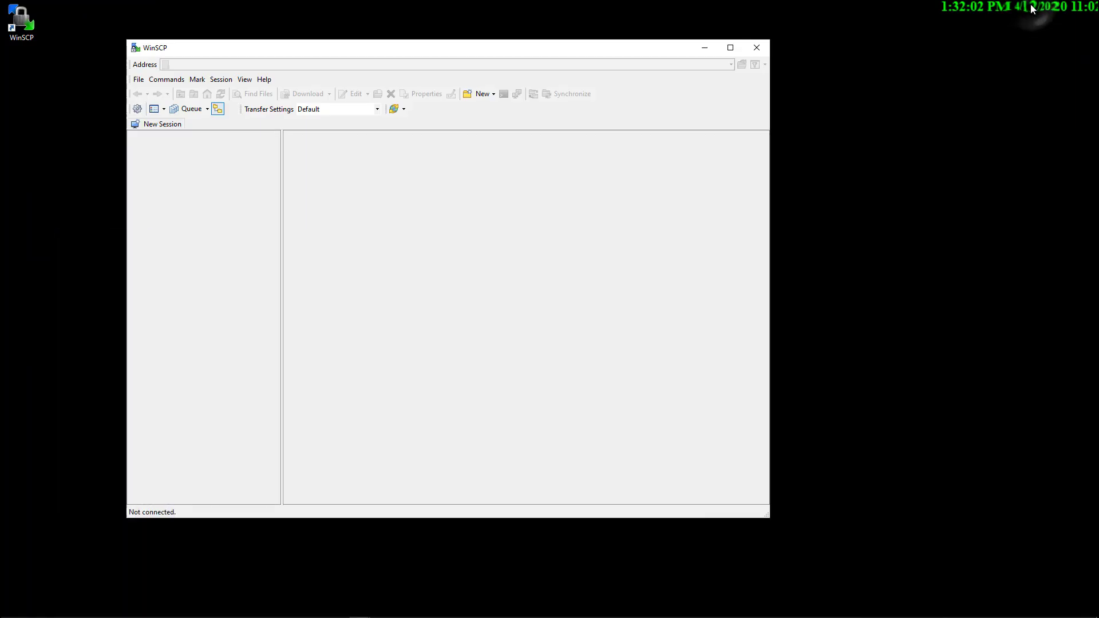
click(171, 122)
double_click(335, 195)
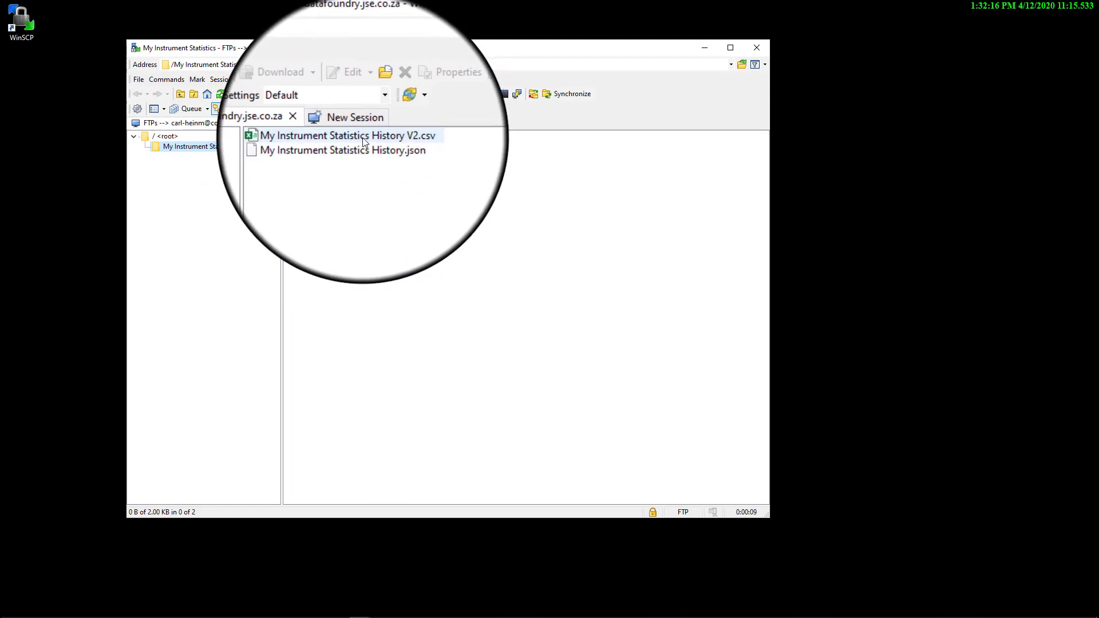
View the contents of My Instrument Statistics History V2.csv and close the file
click(362, 140)
double_click(362, 137)
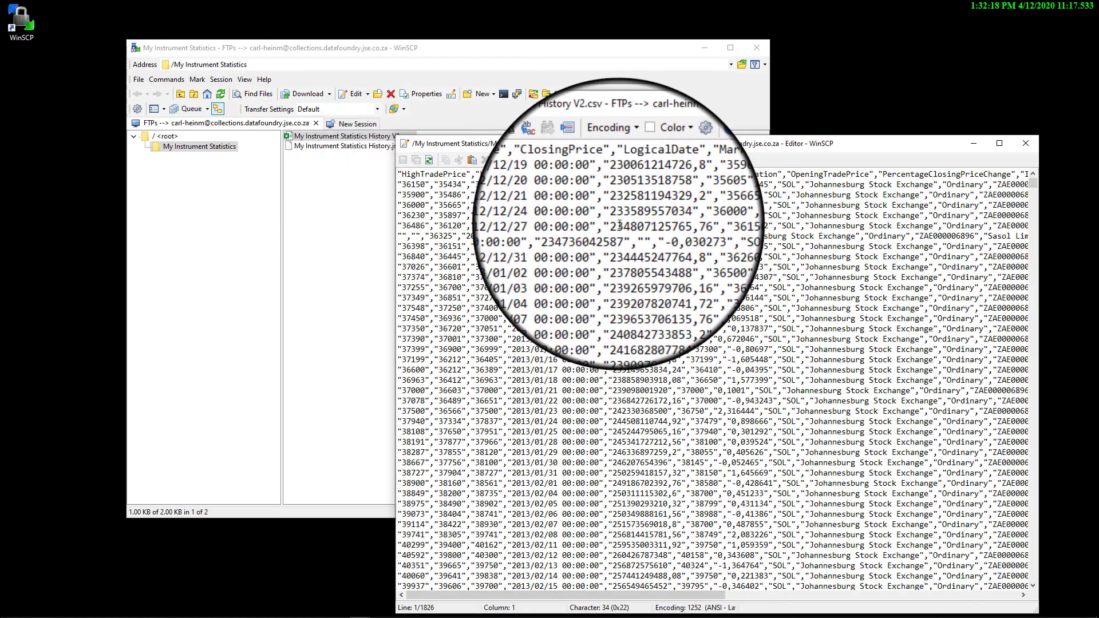
click(1028, 143)
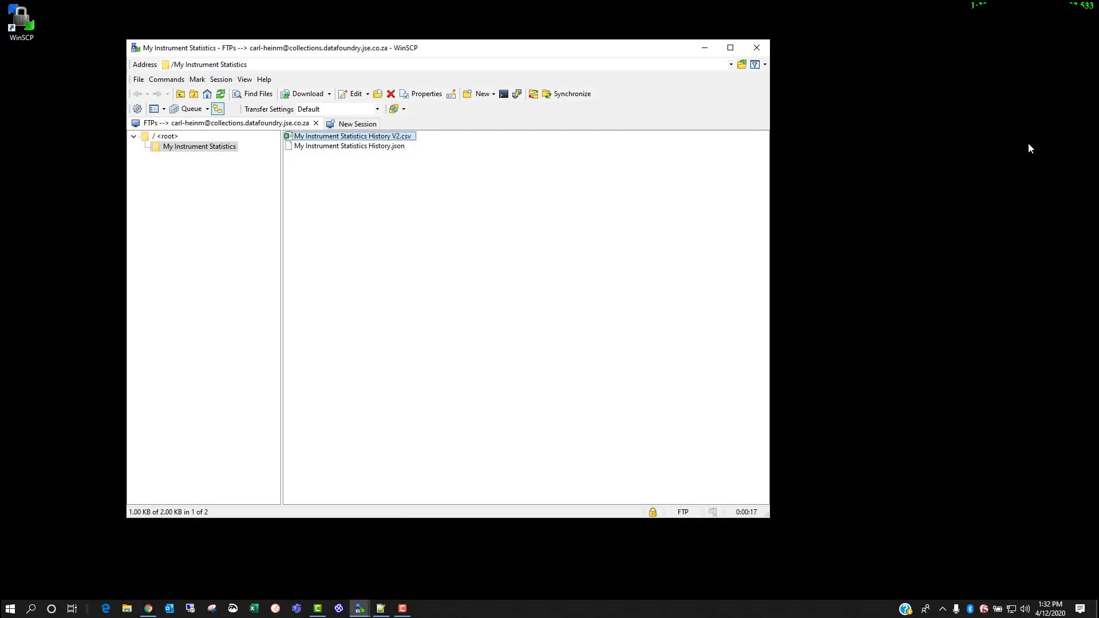
Return to the browser's subscriptions page and open the Default token of My Instrument Statistics History V2's JSON FTP-File channel
click(149, 608)
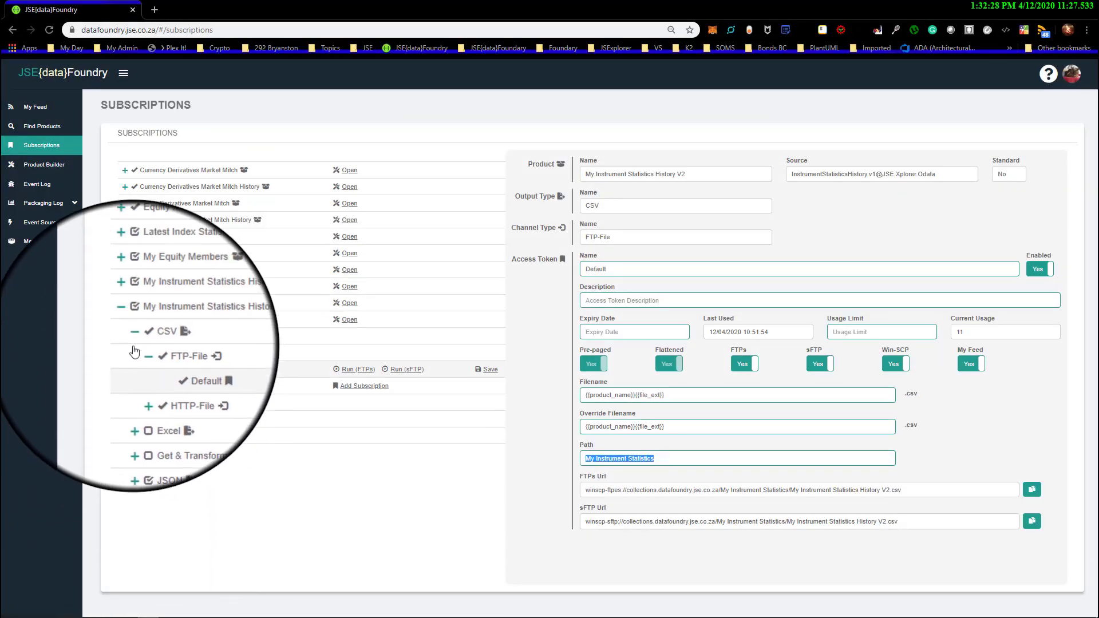
click(134, 342)
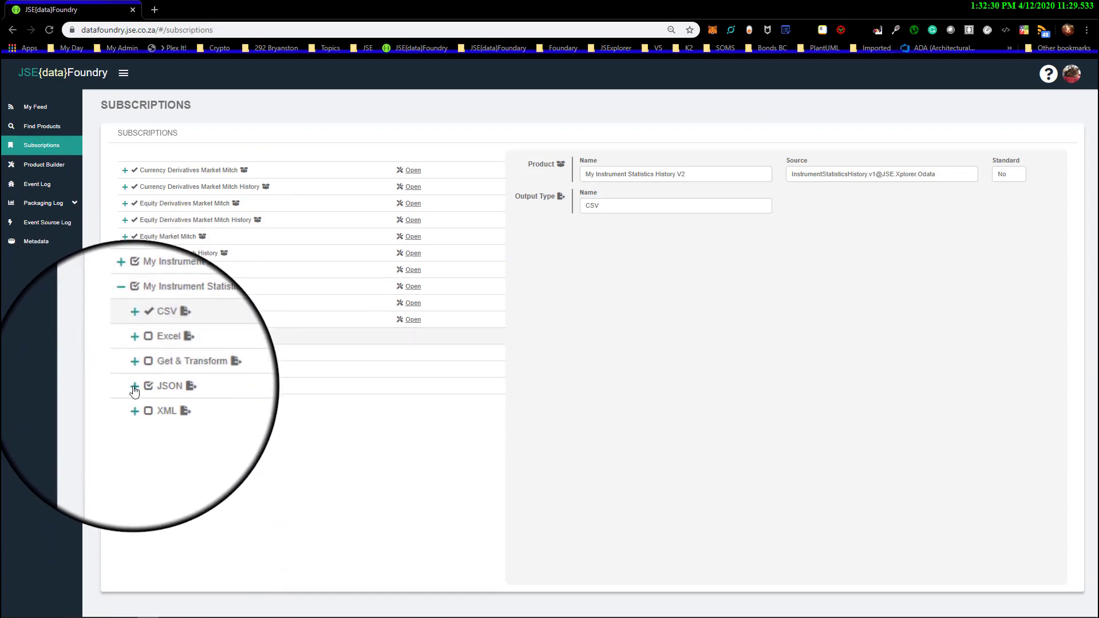
click(134, 390)
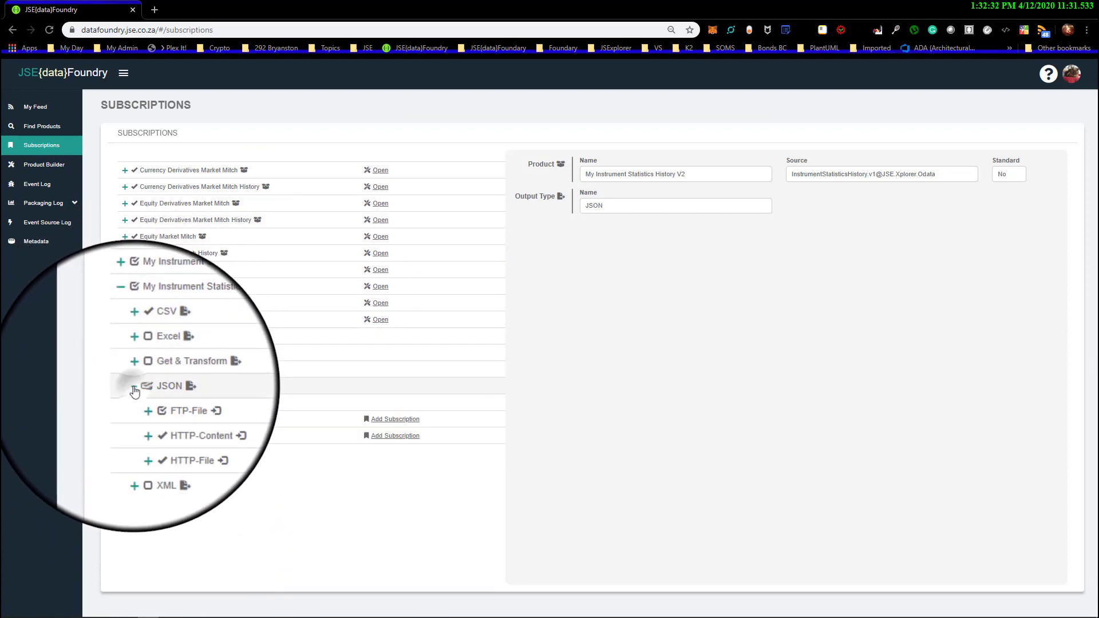
click(170, 404)
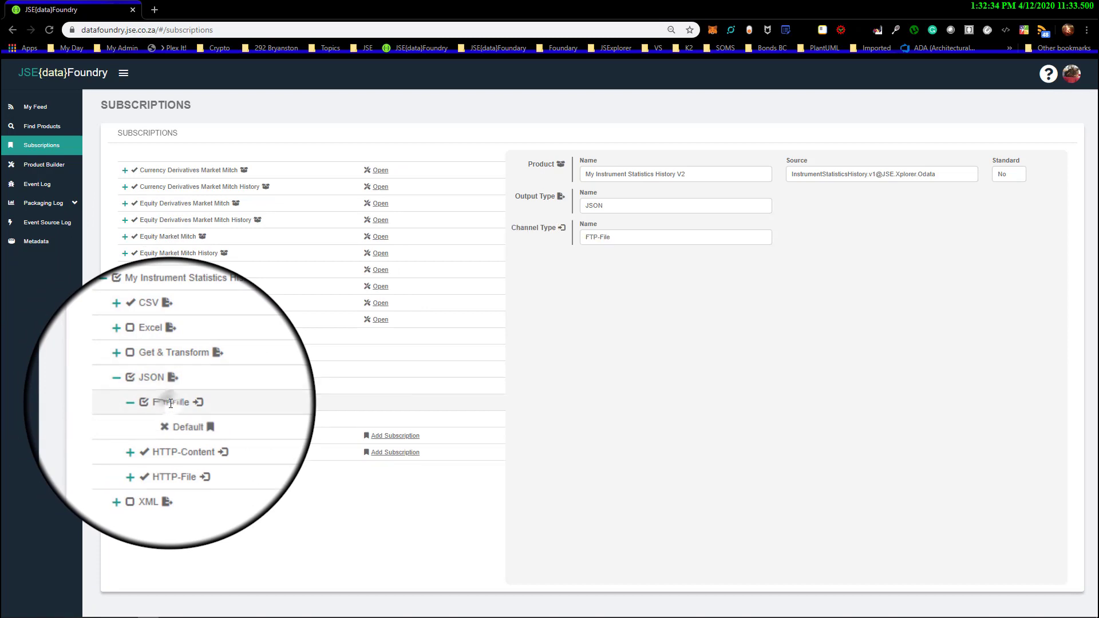
click(182, 419)
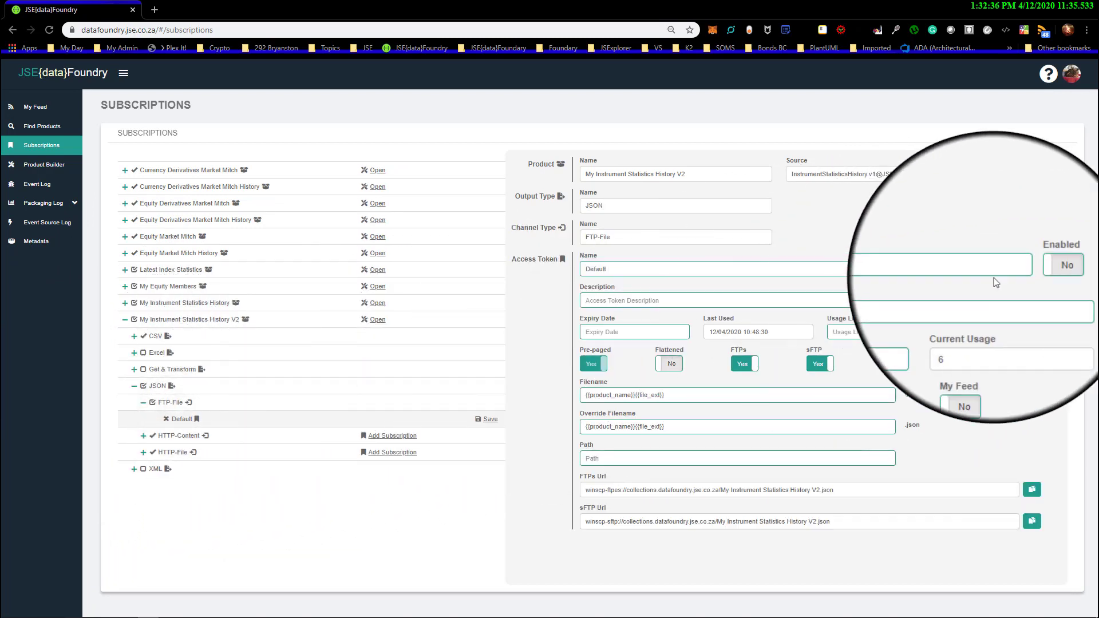
Enable the JSON Default access token of My Instrument Statistics History V2, set its Path to "Development" and save it
click(1041, 269)
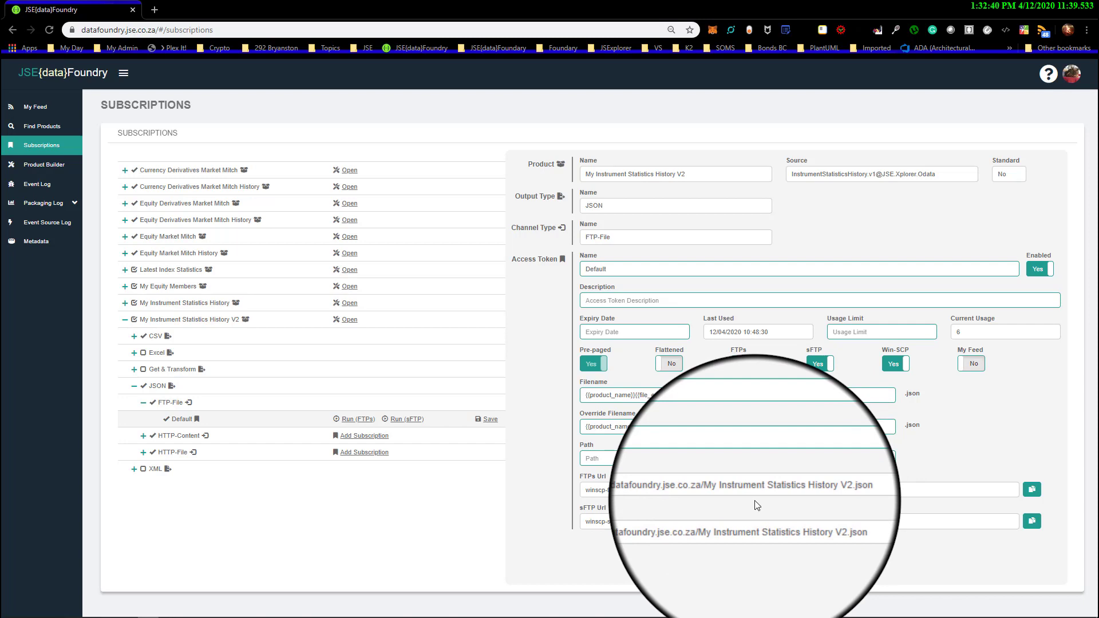
click(616, 455)
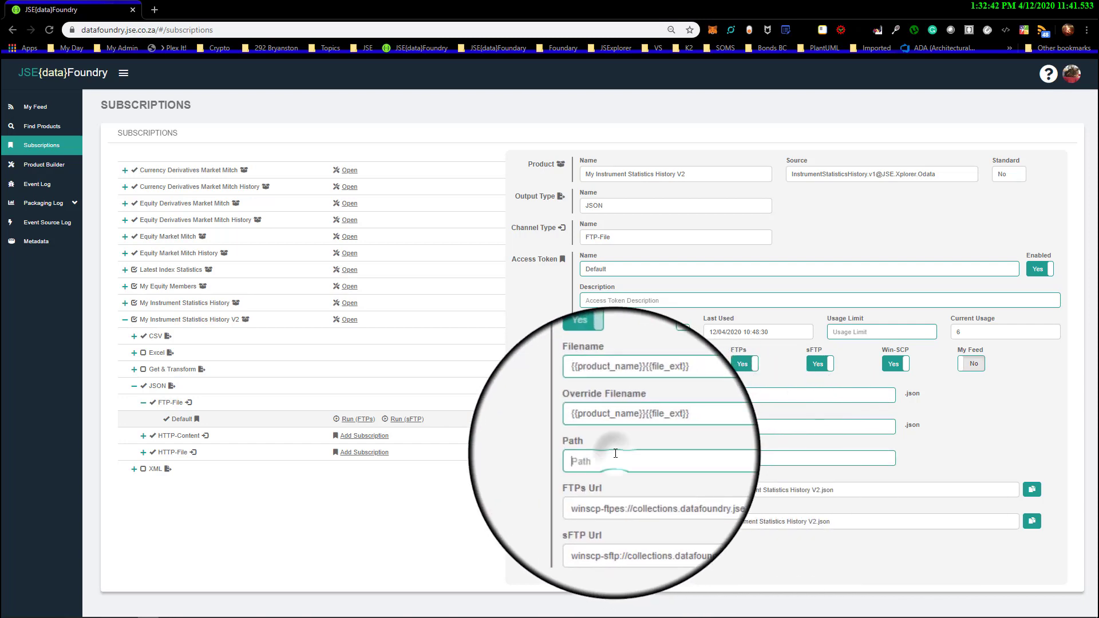
text(Devel)
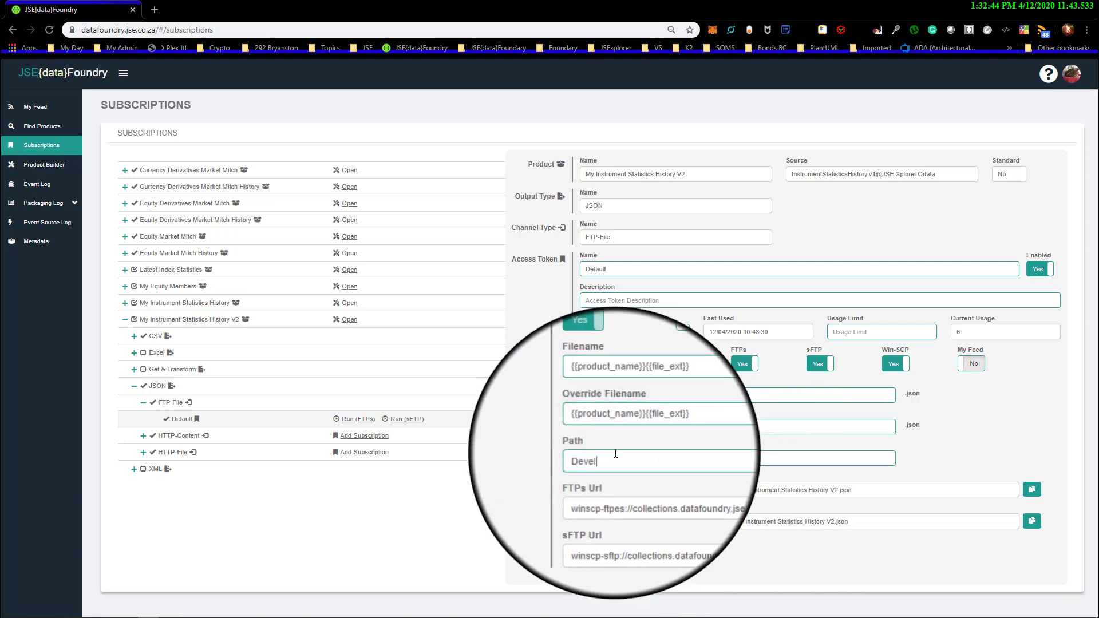
text(opment)
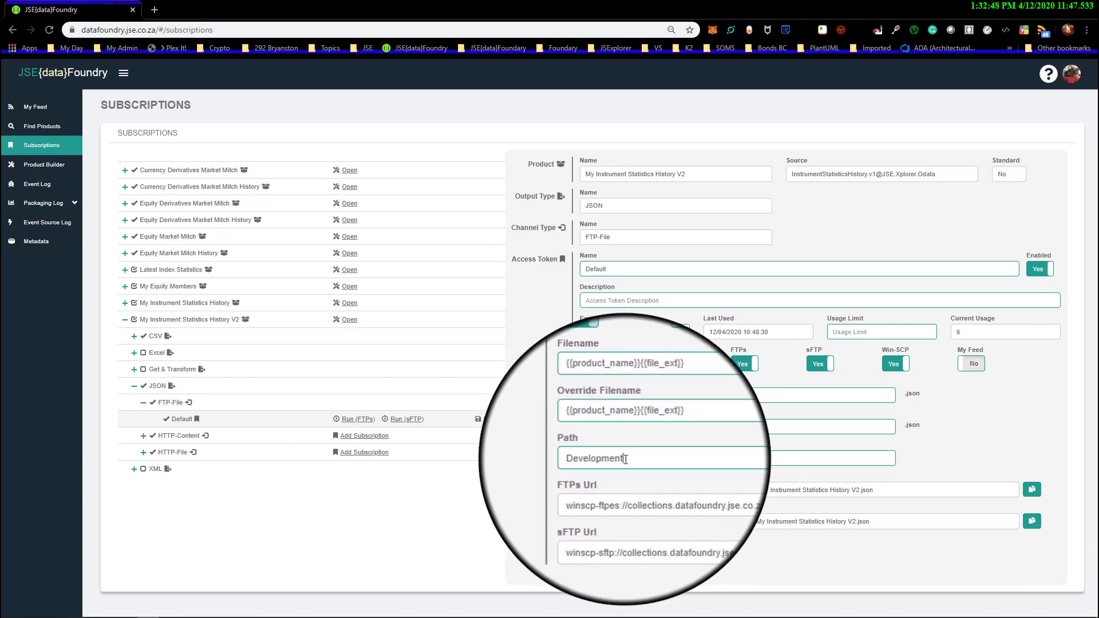
drag(624, 458, 572, 458)
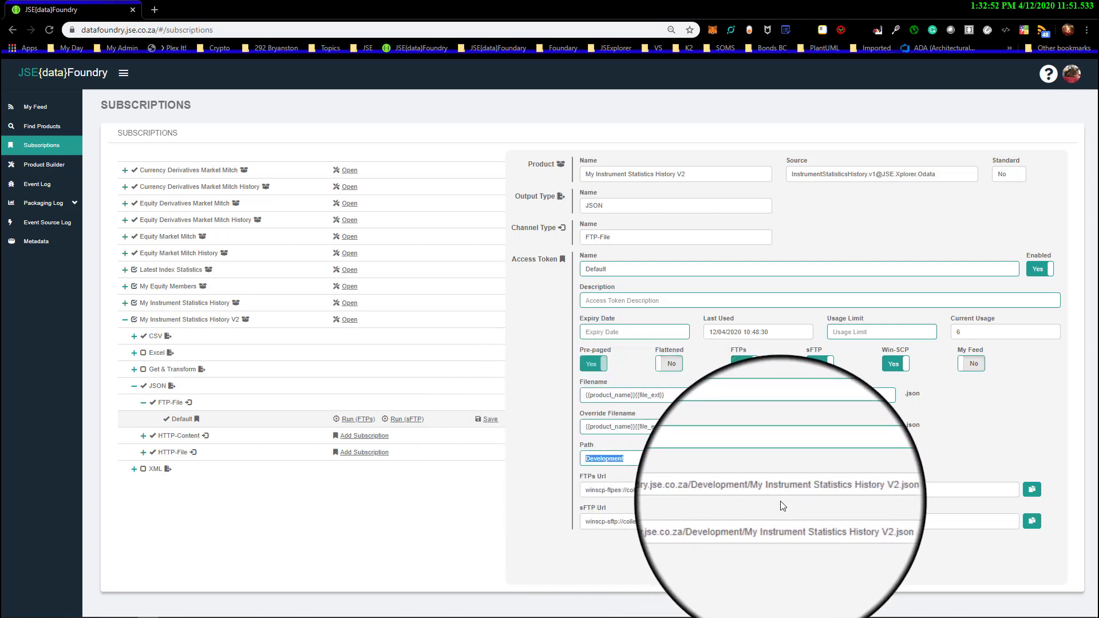
click(489, 421)
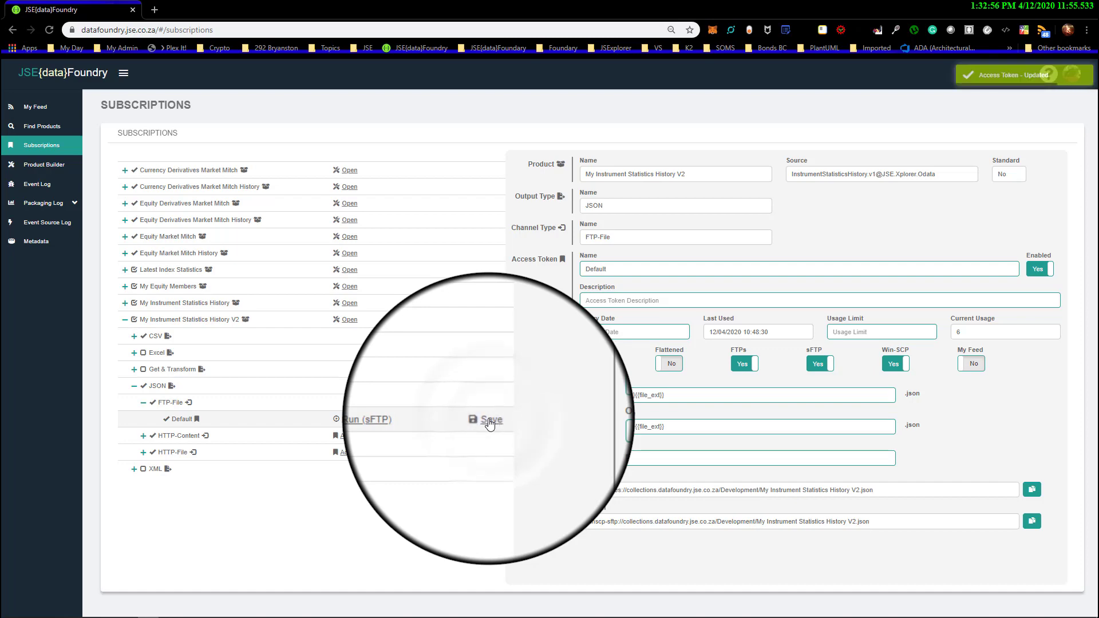
Switch to WinSCP, close the current session and log in again with the saved FTPs site
click(1031, 6)
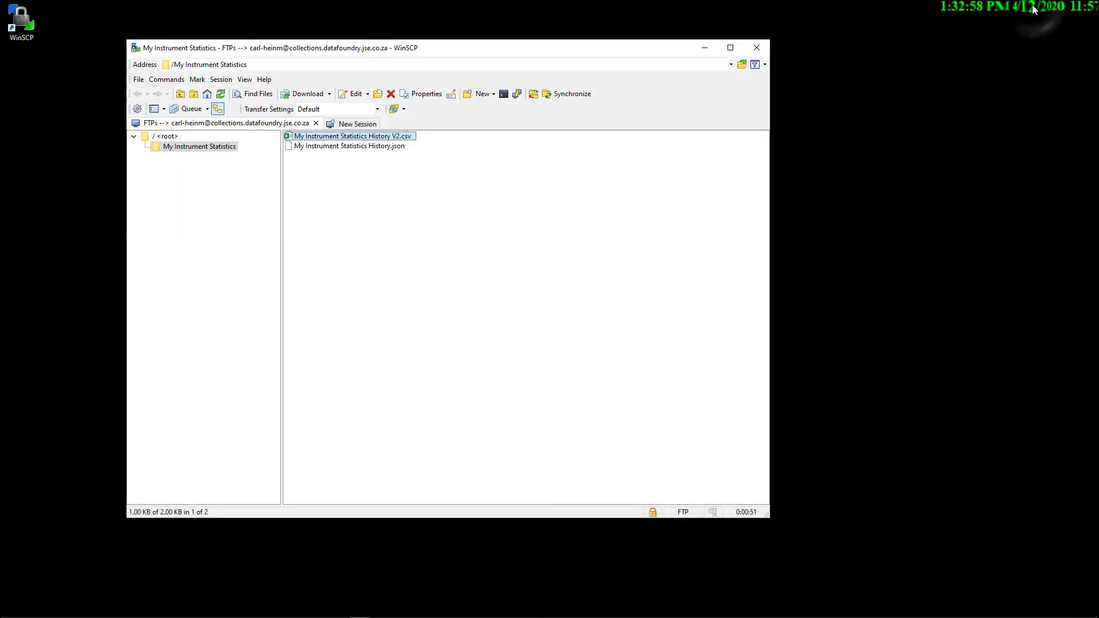
click(316, 123)
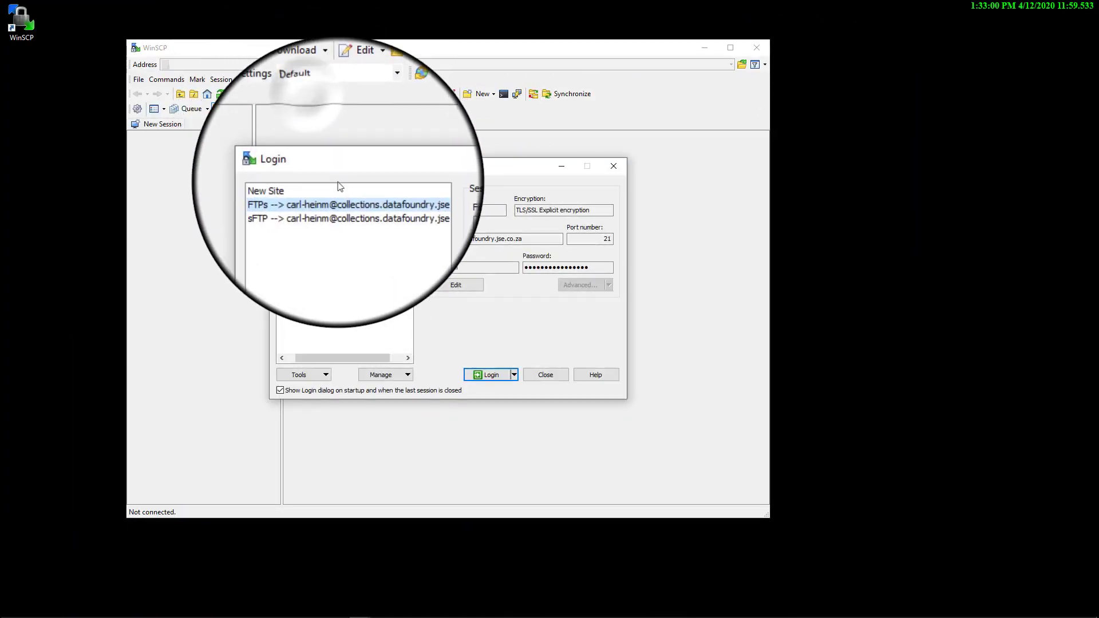
double_click(343, 199)
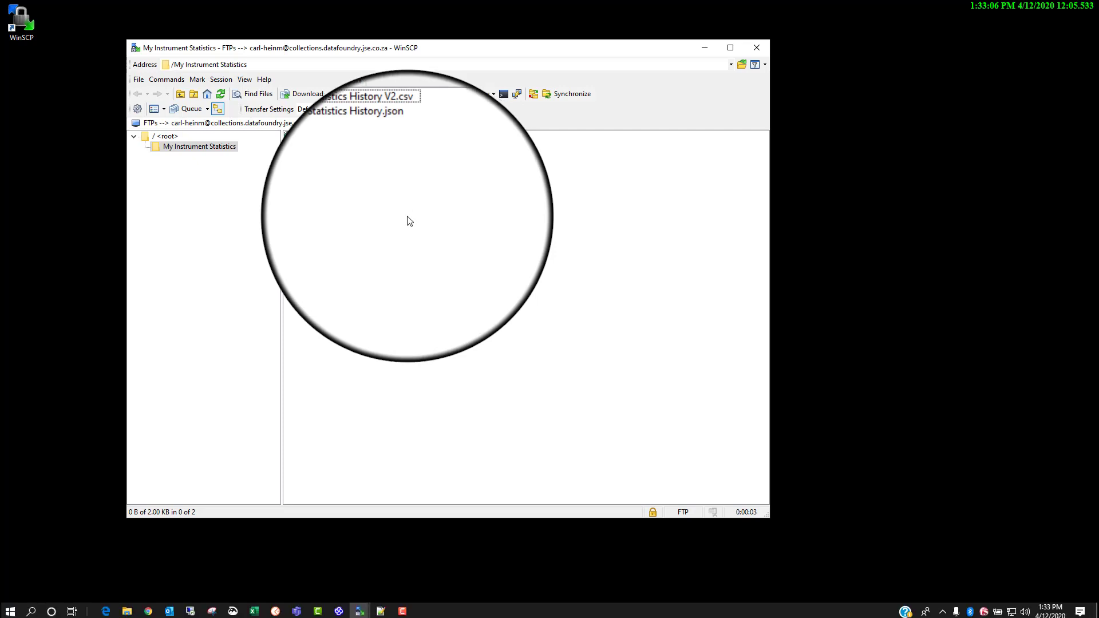
Save the JSON Default token again in the browser, and restart the WinSCP session with the saved FTPs site
click(148, 609)
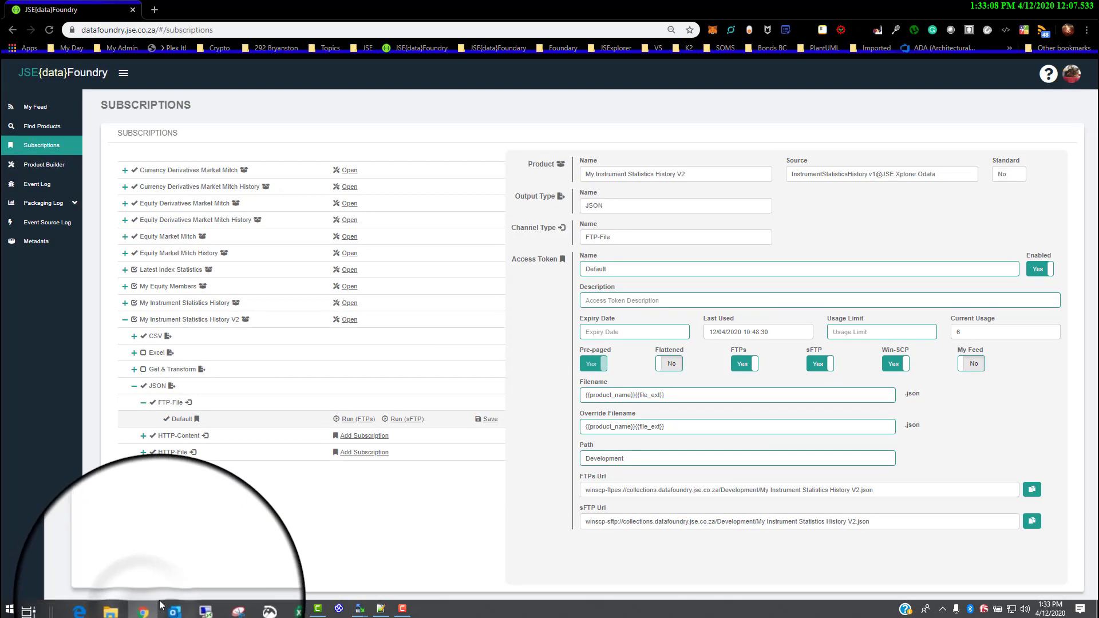
click(485, 422)
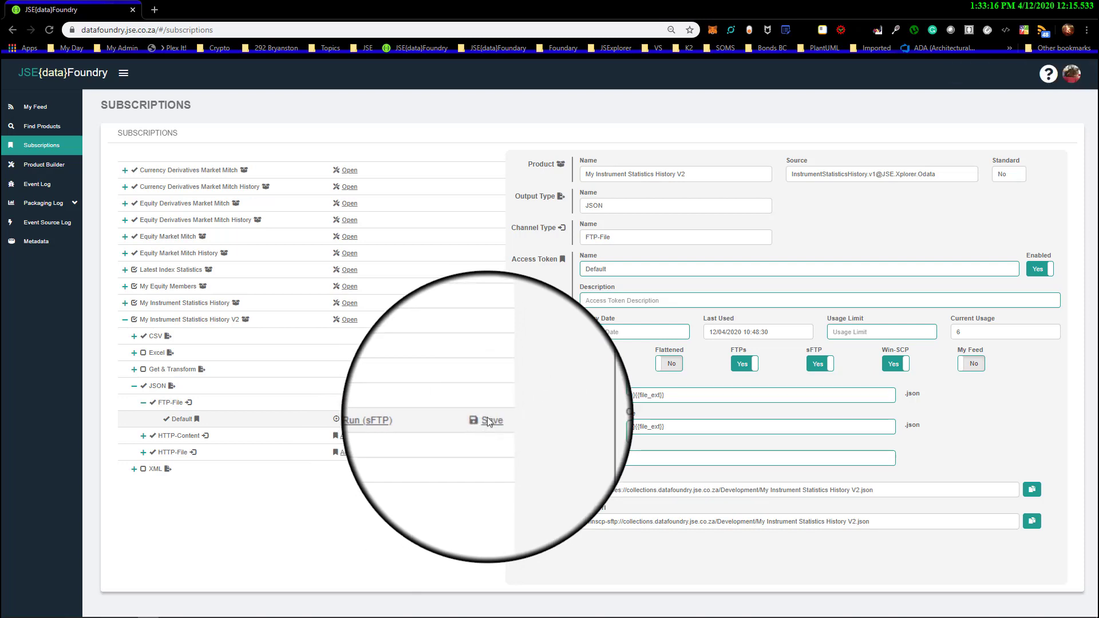
click(1034, 8)
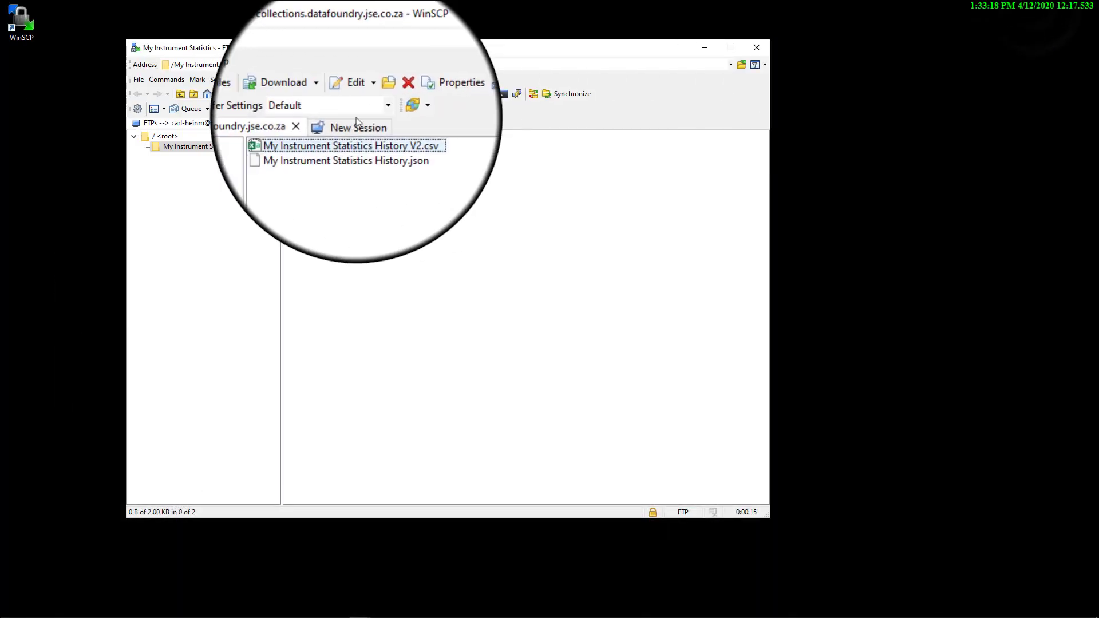
click(316, 124)
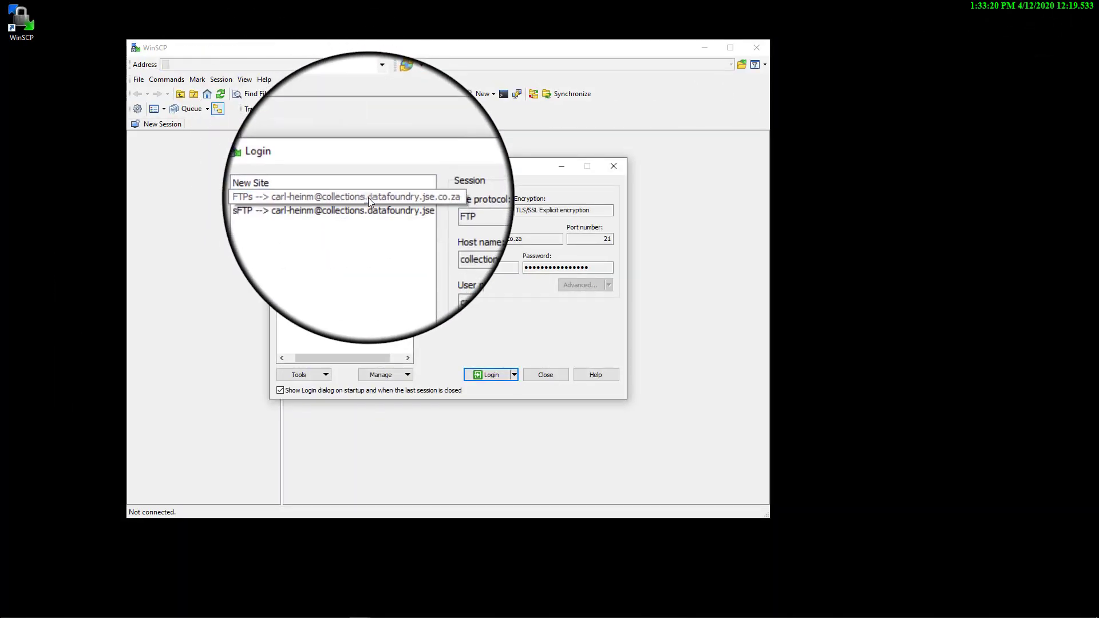
double_click(369, 197)
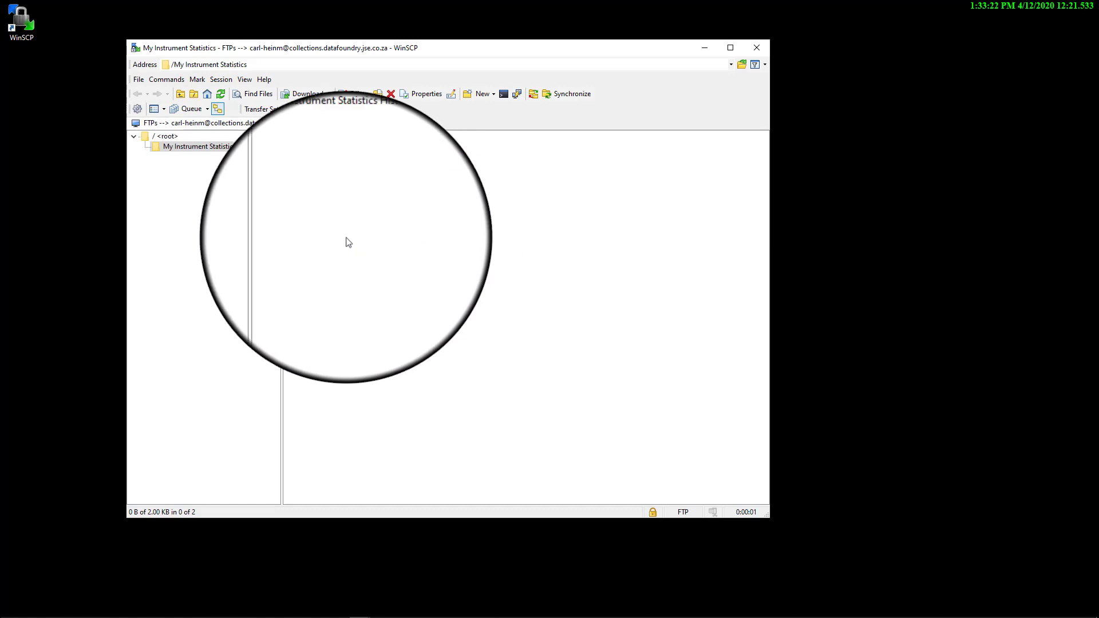
Examine the contents of the root, Development and My Instrument Statistics folders on the FTPs server
click(159, 136)
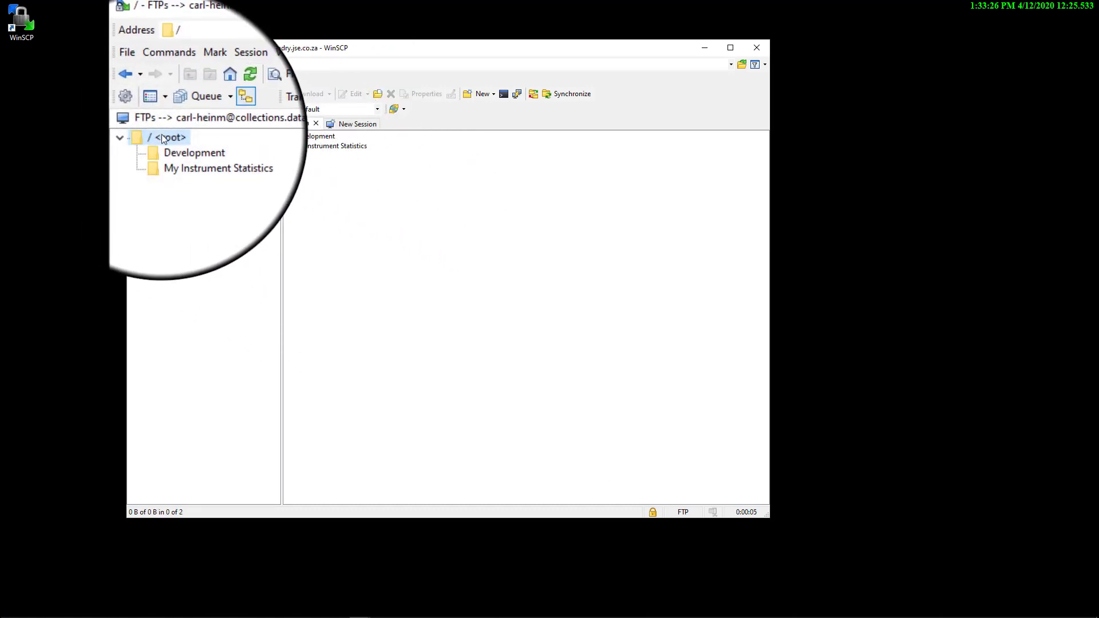
click(179, 147)
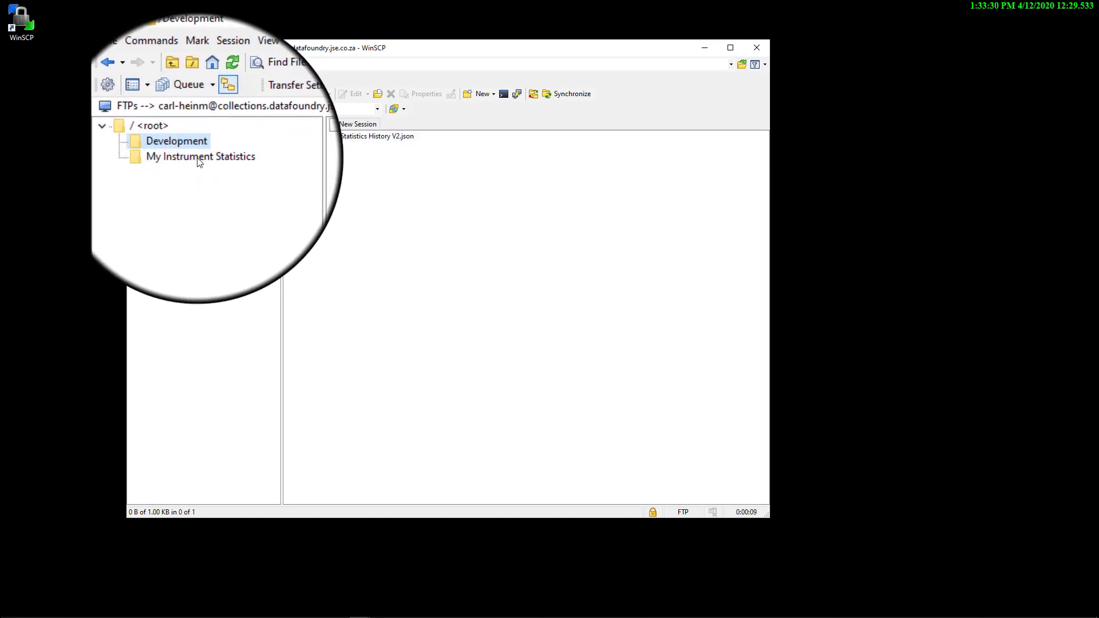
click(196, 159)
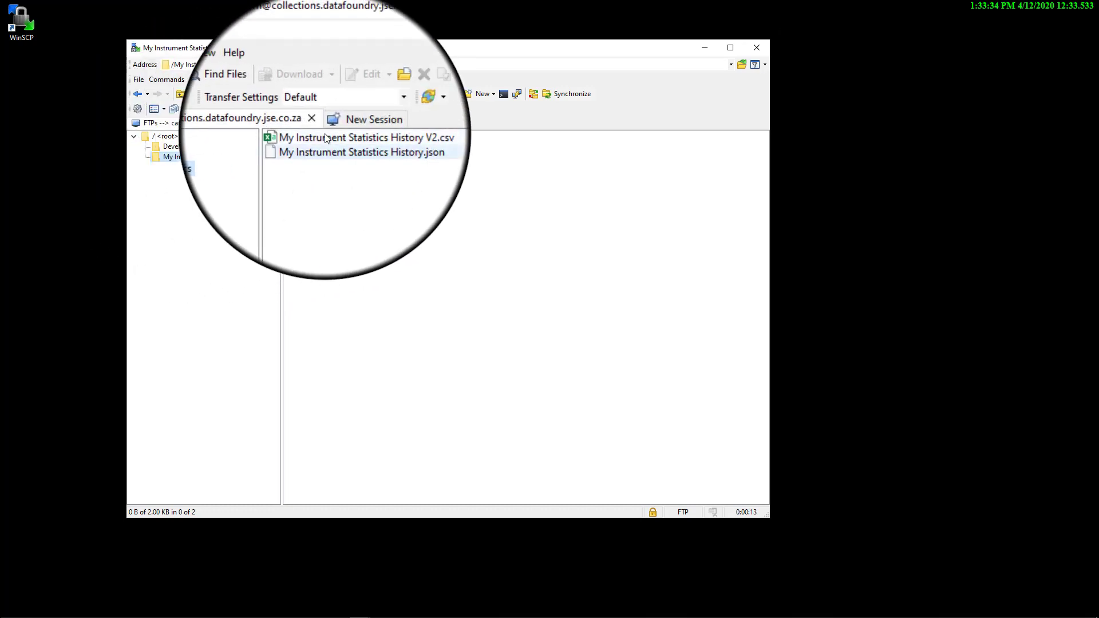
click(182, 147)
click(166, 137)
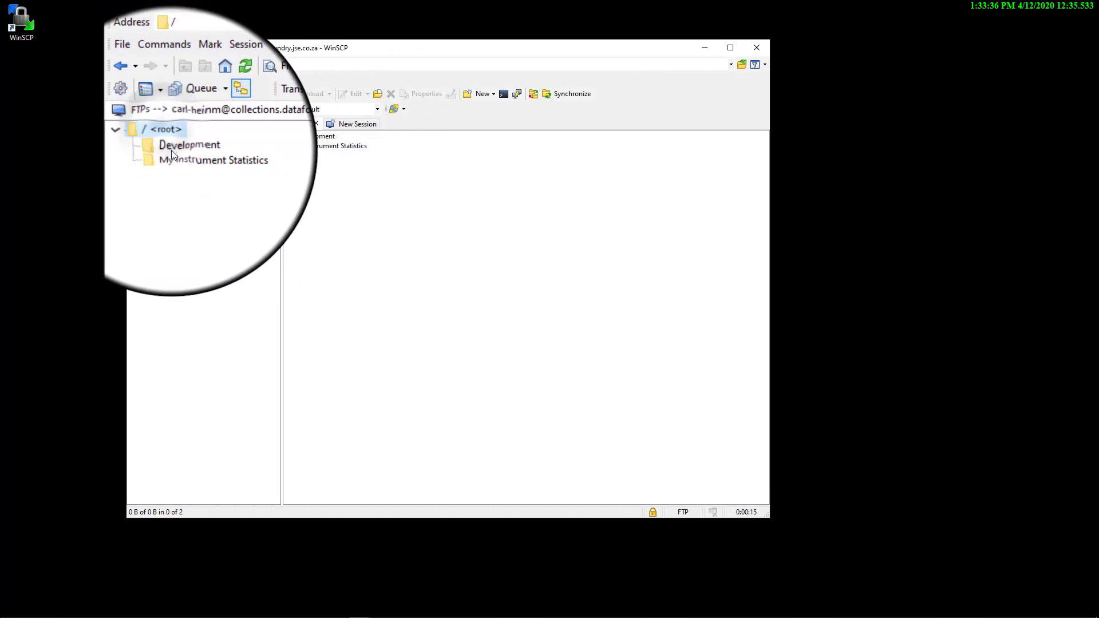
click(172, 150)
click(177, 157)
click(178, 146)
click(169, 137)
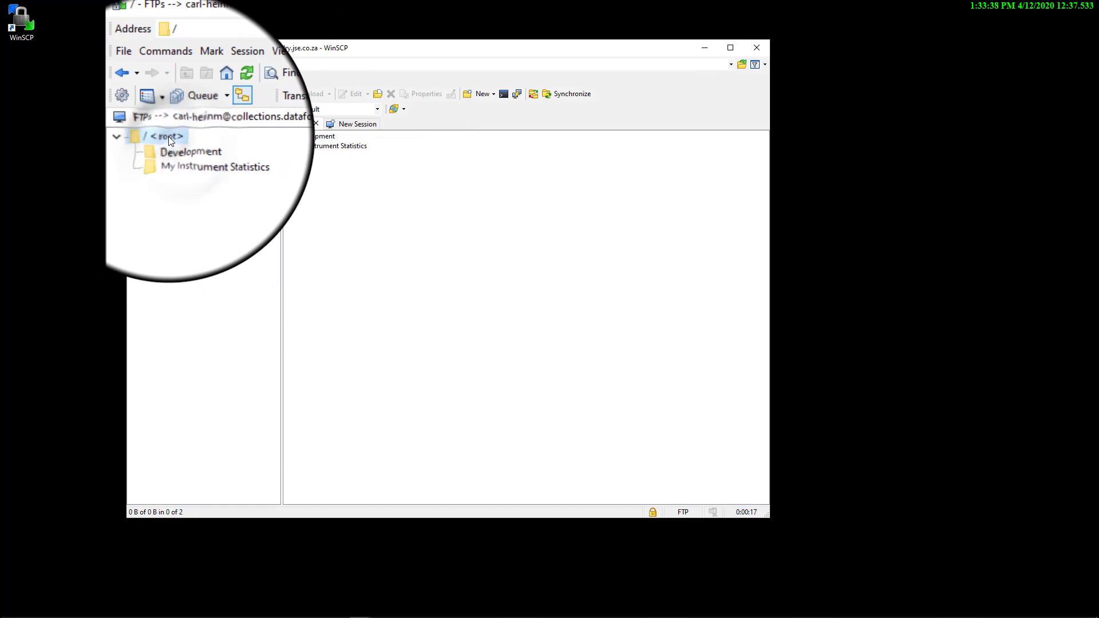
Return to the browser's subscriptions page and copy the Path value from the My Instrument Statistics History V2 JSON FTP-File Default token
click(148, 609)
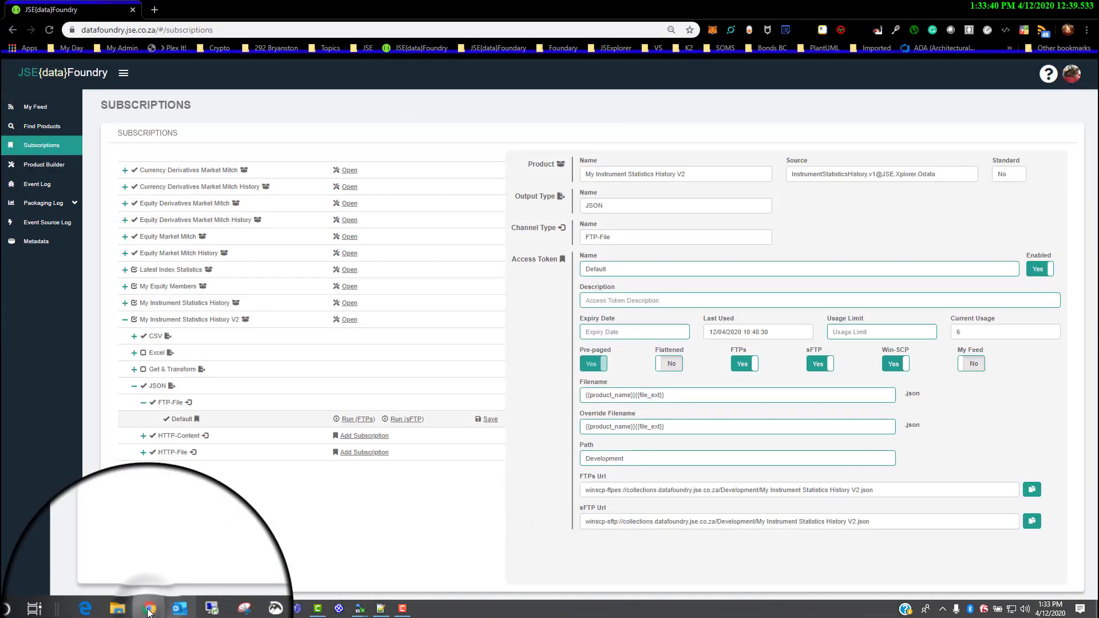
click(144, 407)
click(144, 408)
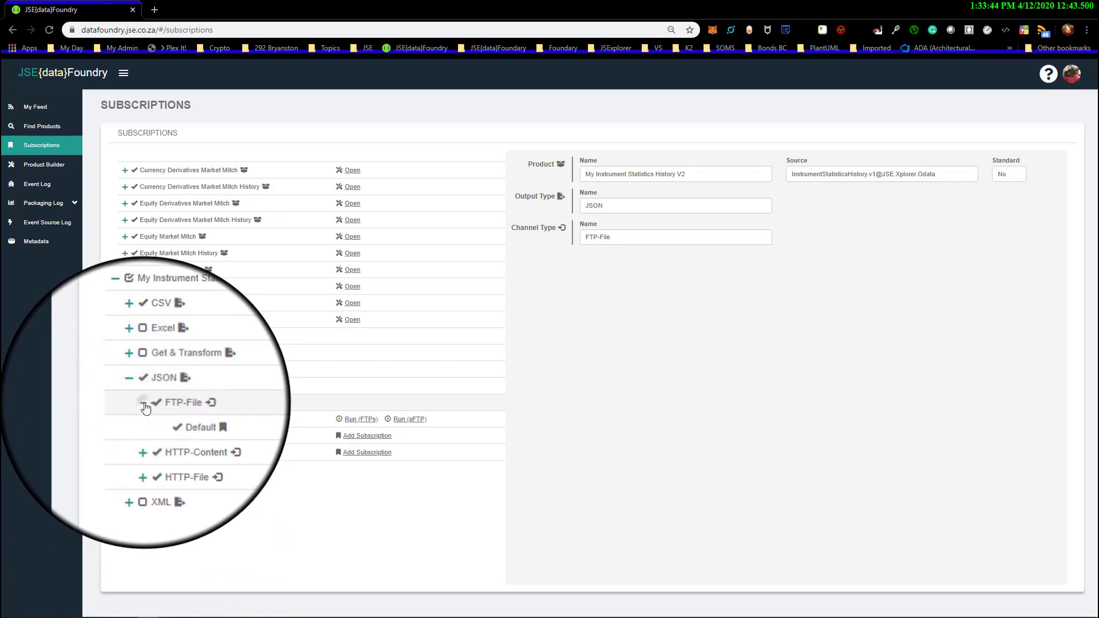
click(143, 407)
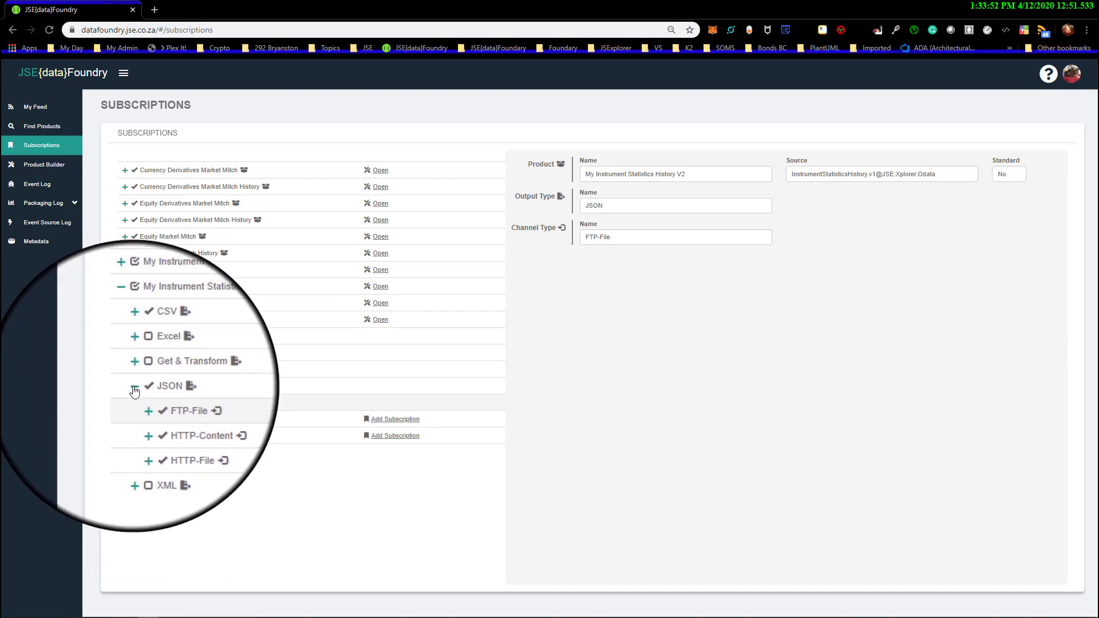
click(134, 392)
click(135, 389)
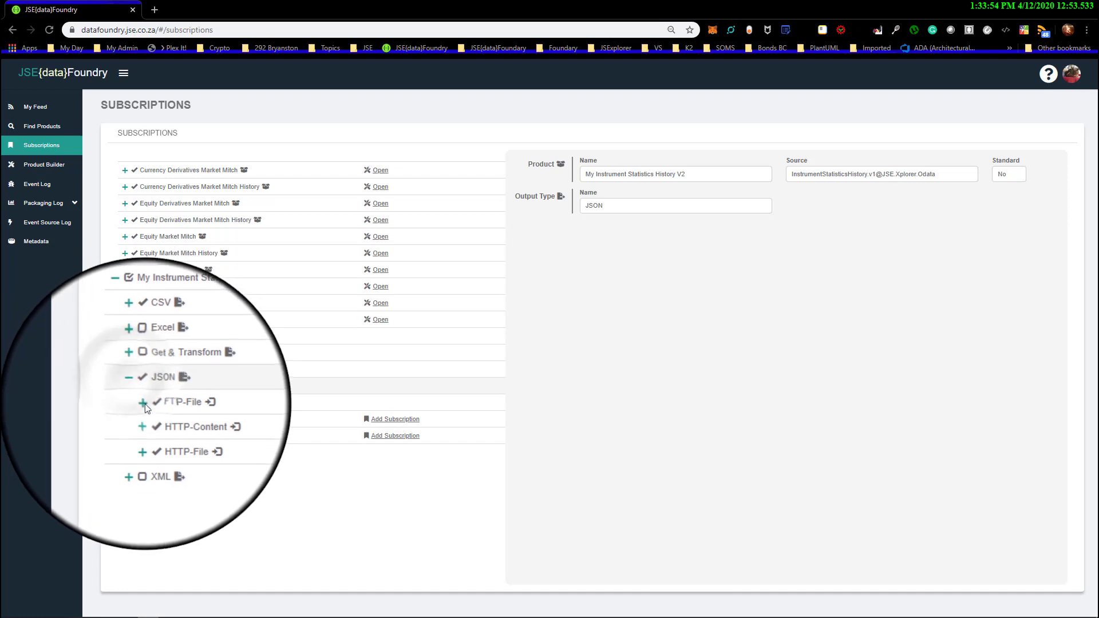
click(143, 403)
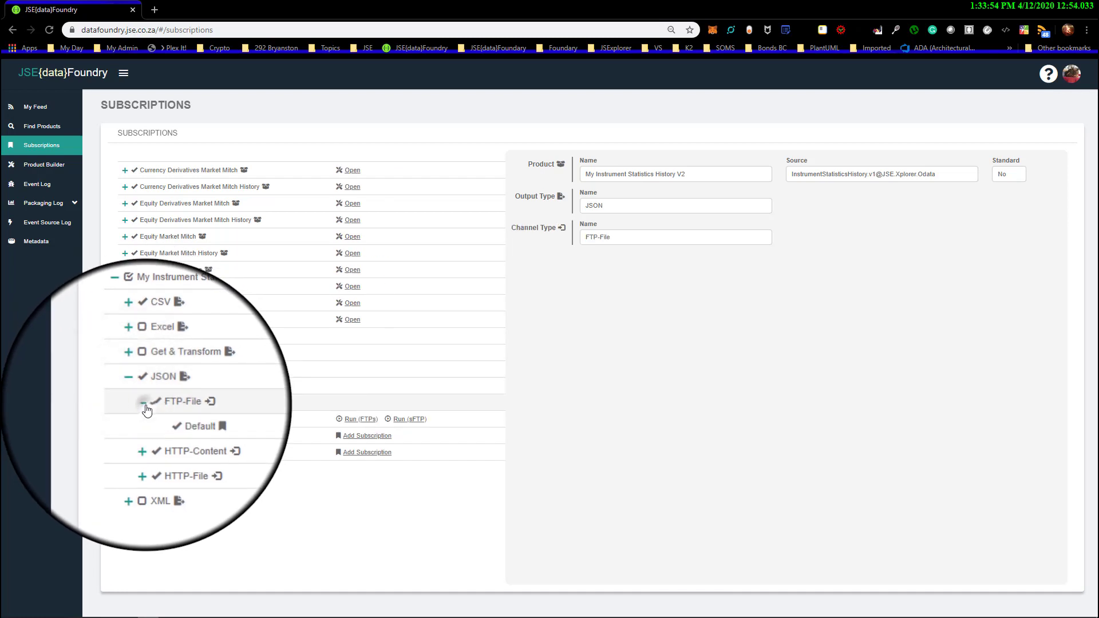
click(183, 421)
double_click(611, 459)
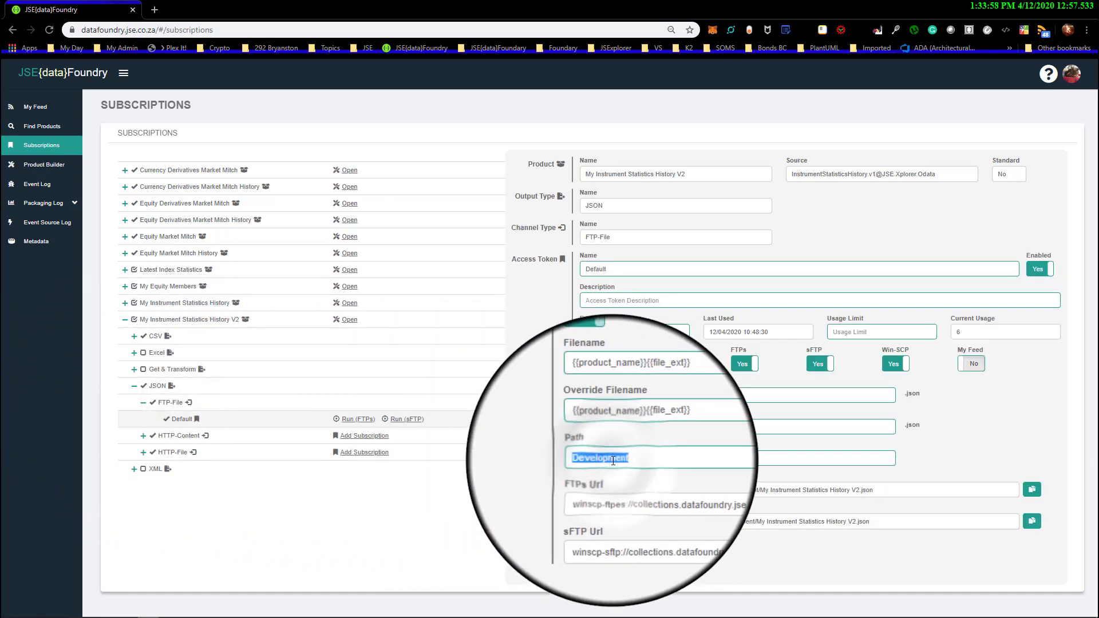
right_click(613, 461)
click(655, 315)
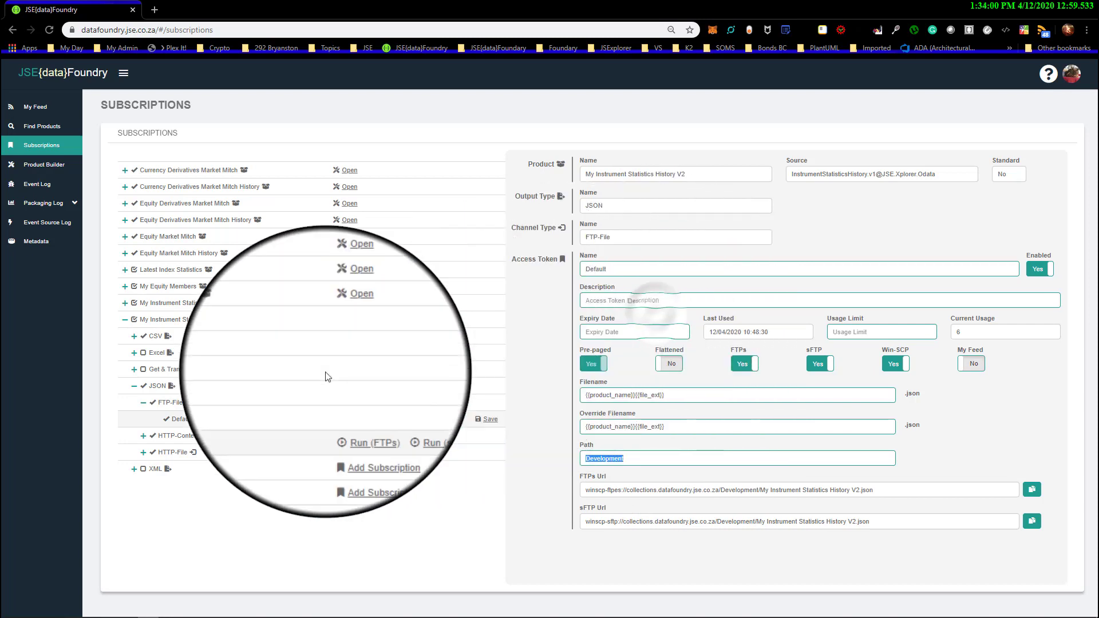
Collapse the JSON output type and subscribe to the XML FTP-File channel of My Instrument Statistics History V2
click(143, 403)
click(134, 386)
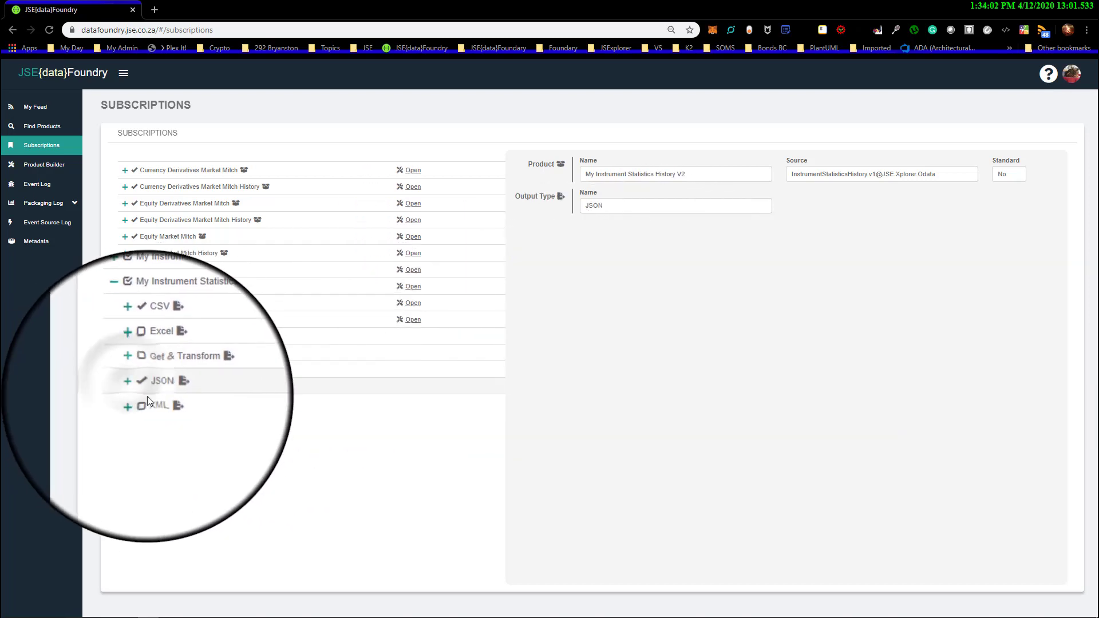
click(136, 404)
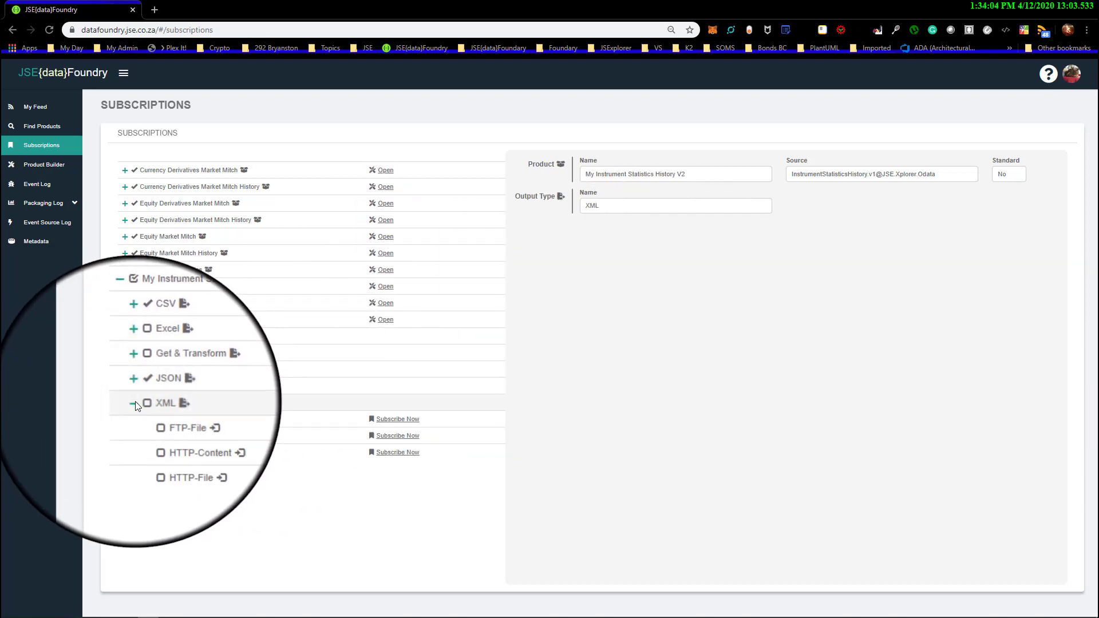
click(168, 418)
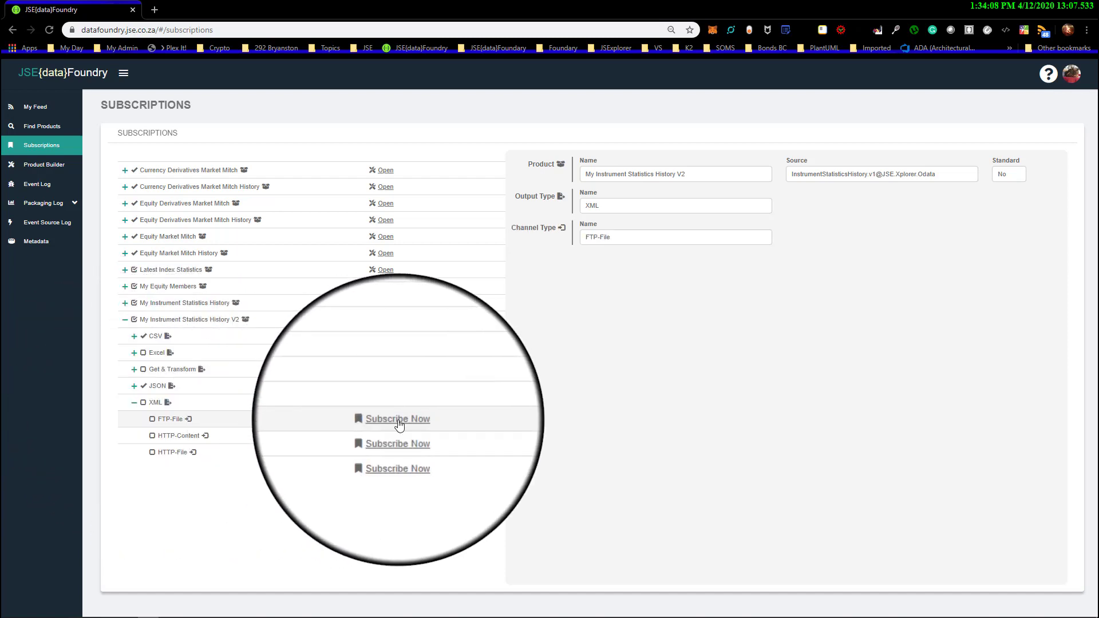
click(400, 423)
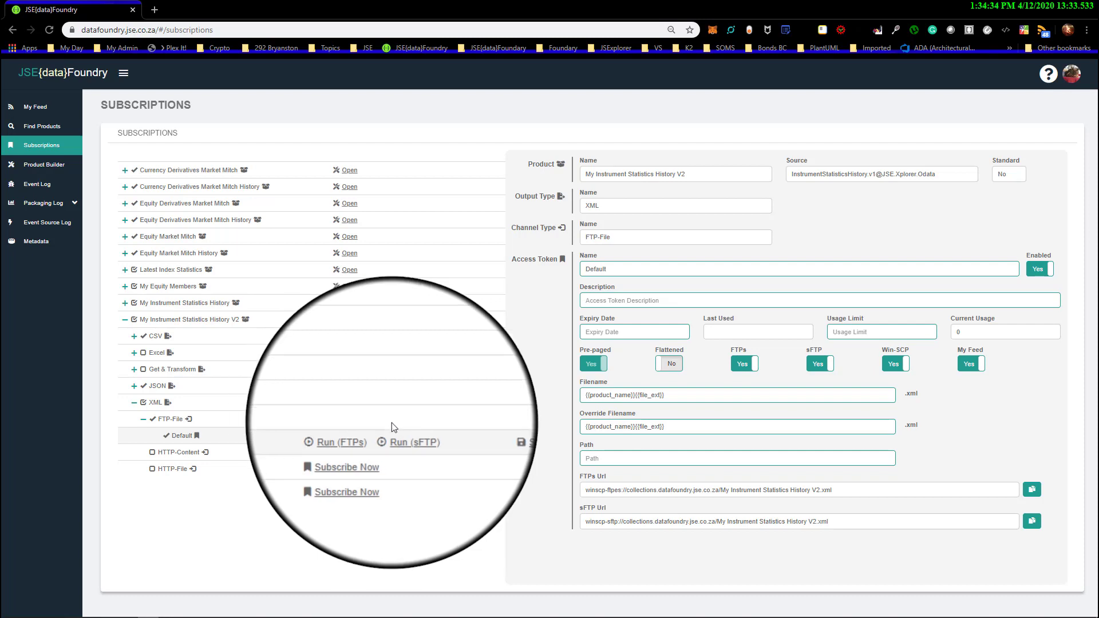
Set the XML FTP-File Default token's Path to "Development" and save the token
click(487, 438)
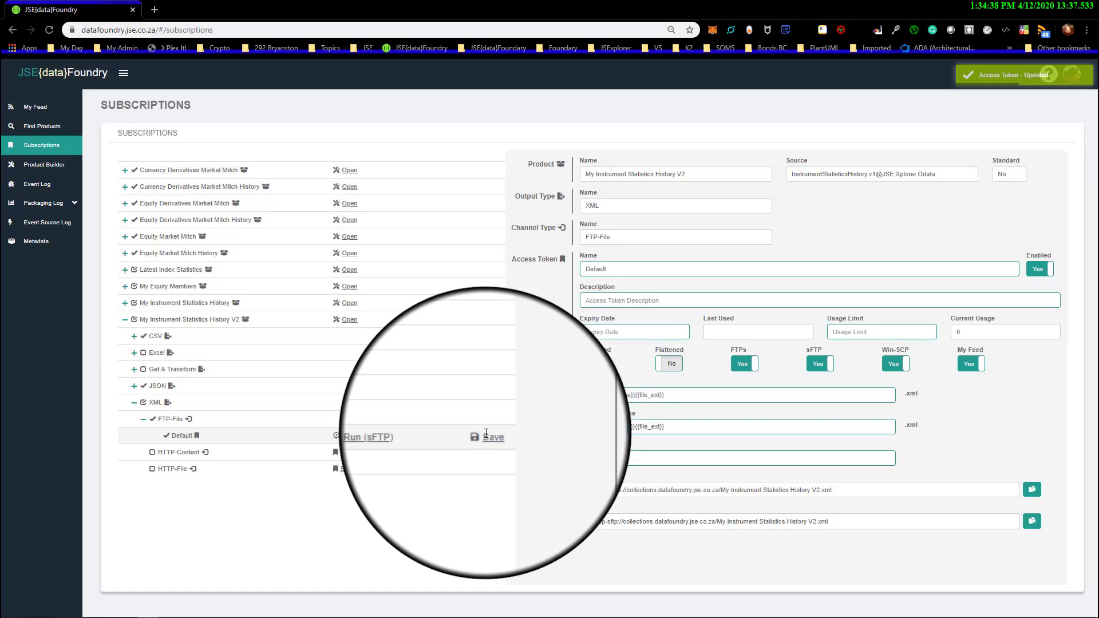
click(633, 461)
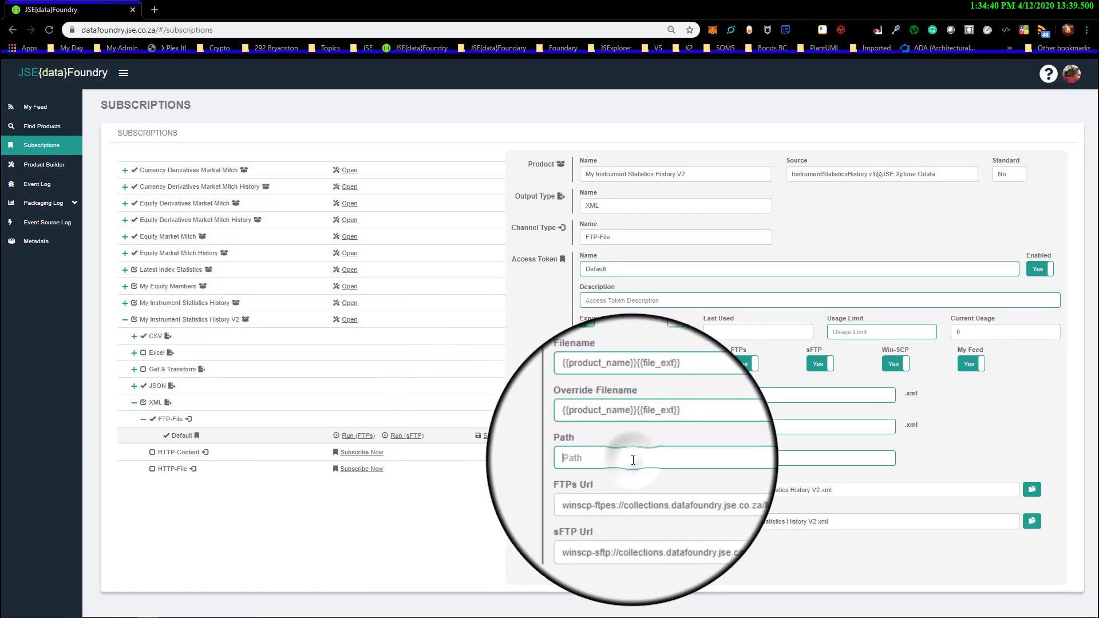
text(Development)
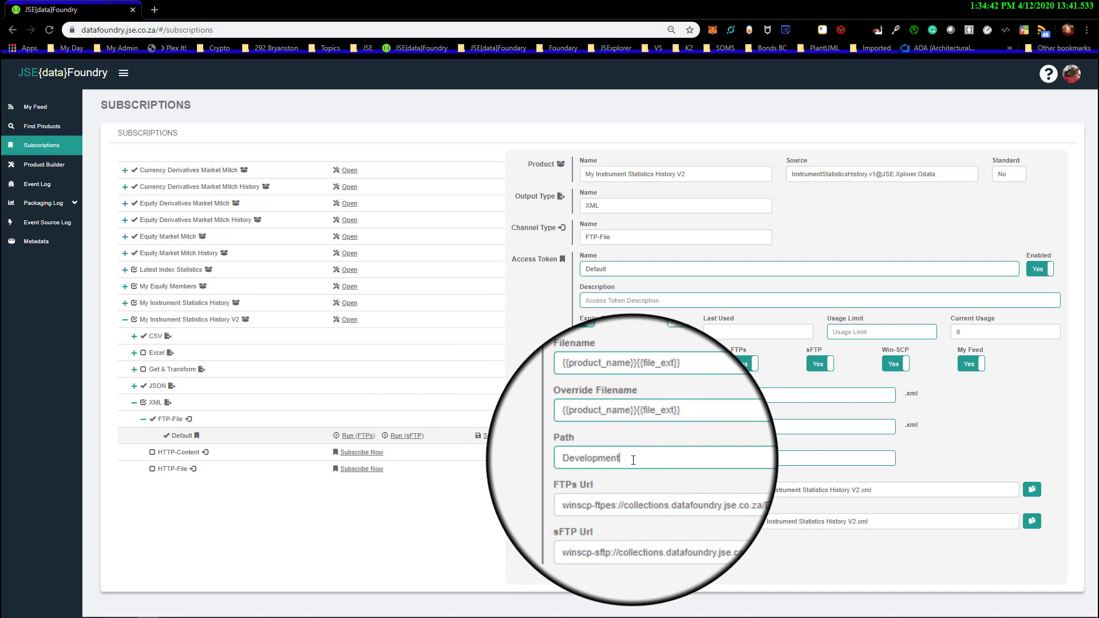
click(486, 437)
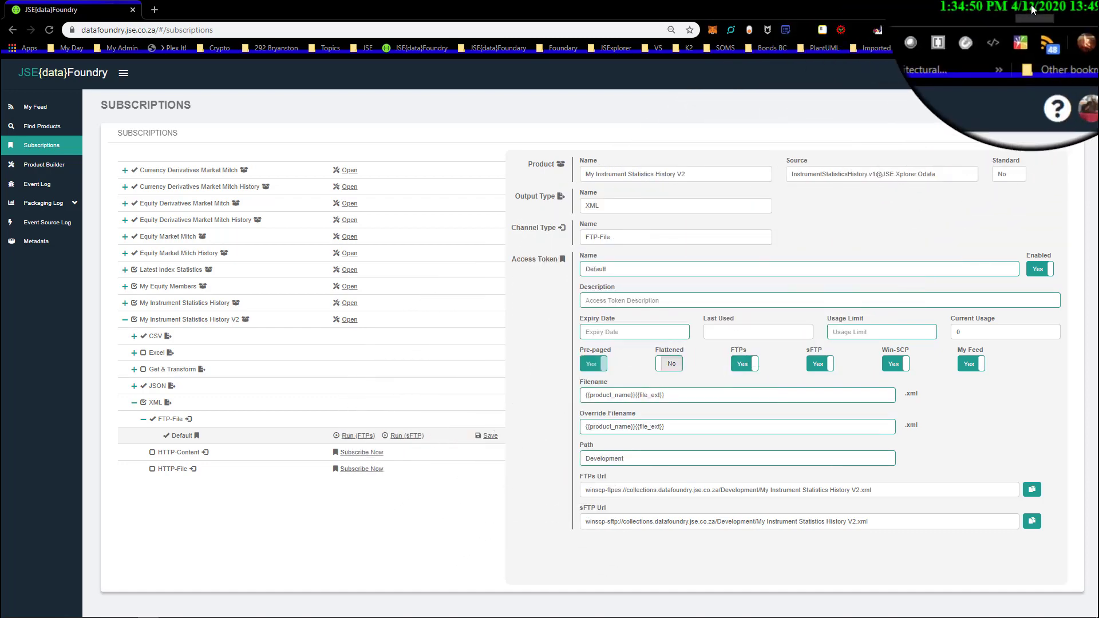
Switch to WinSCP, close the current server session and log in again with the saved FTPs site
click(1032, 4)
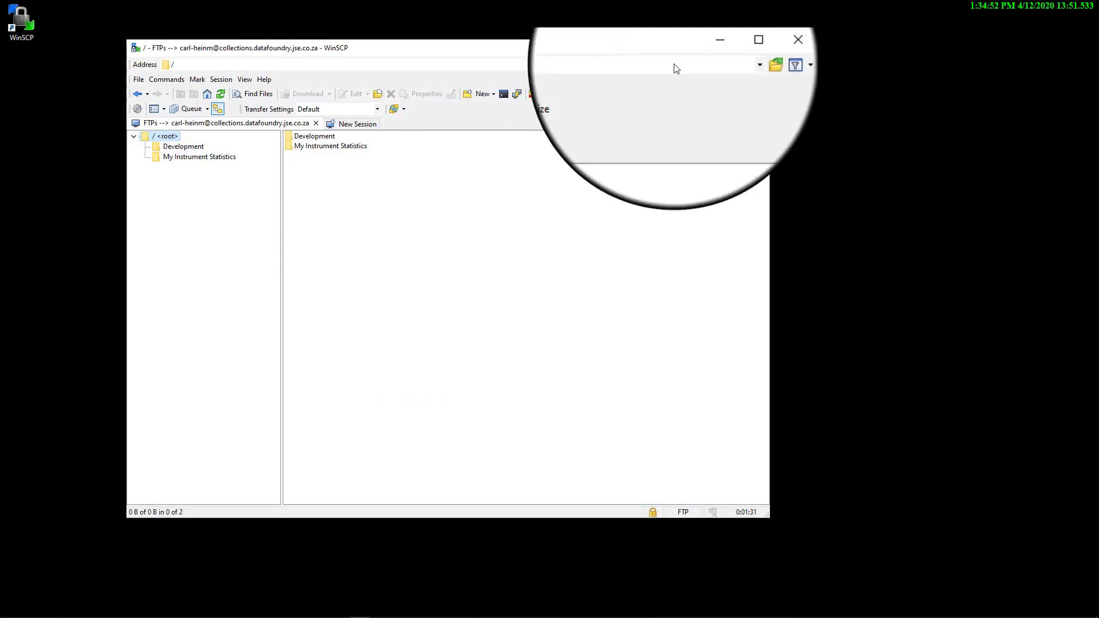
click(315, 123)
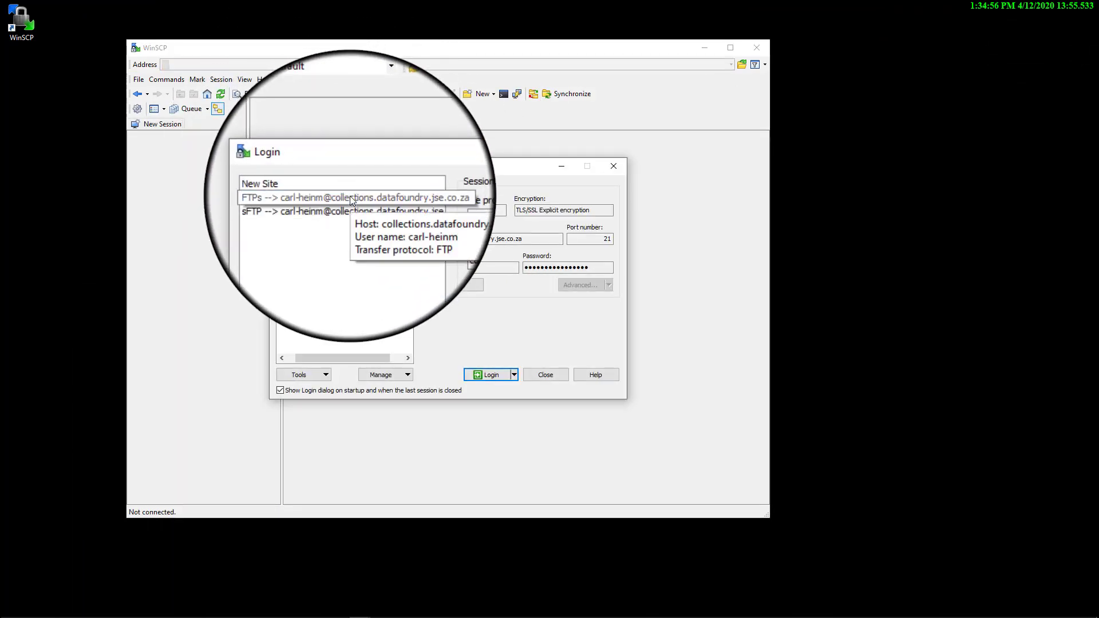
double_click(350, 197)
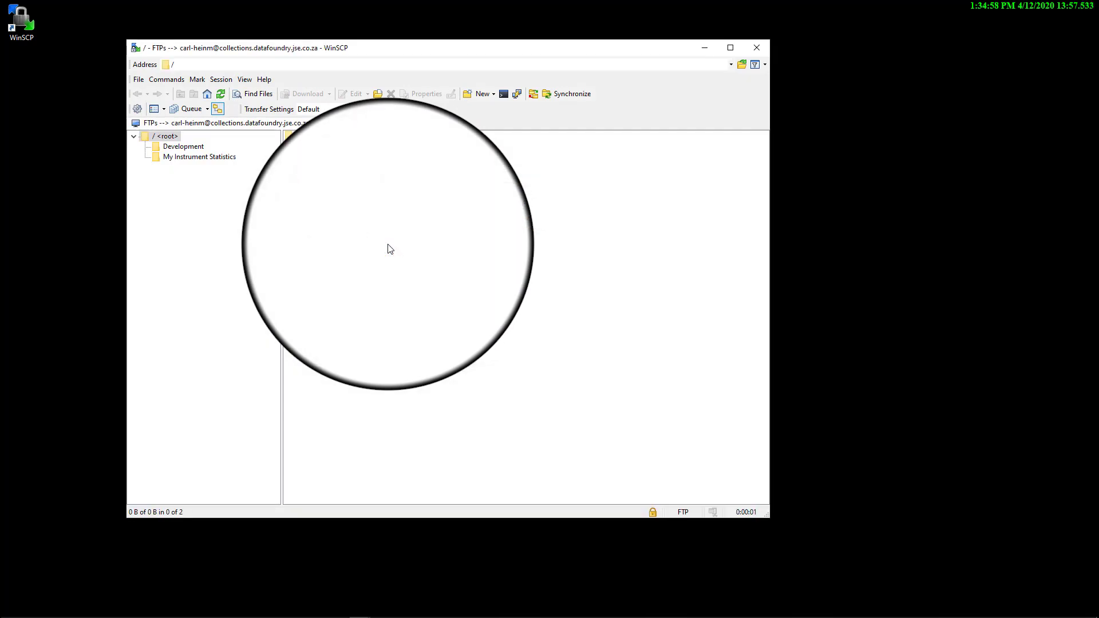
Examine the Development and My Instrument Statistics folders and view the contents of My Instrument Statistics History V2.xml, closing it after review
click(185, 147)
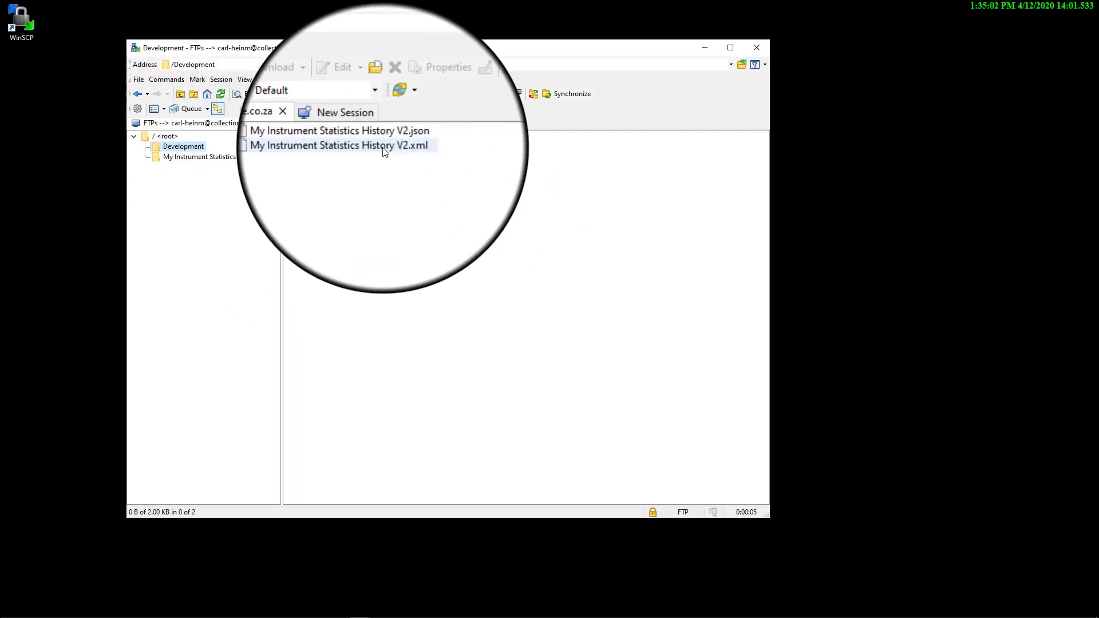
click(207, 157)
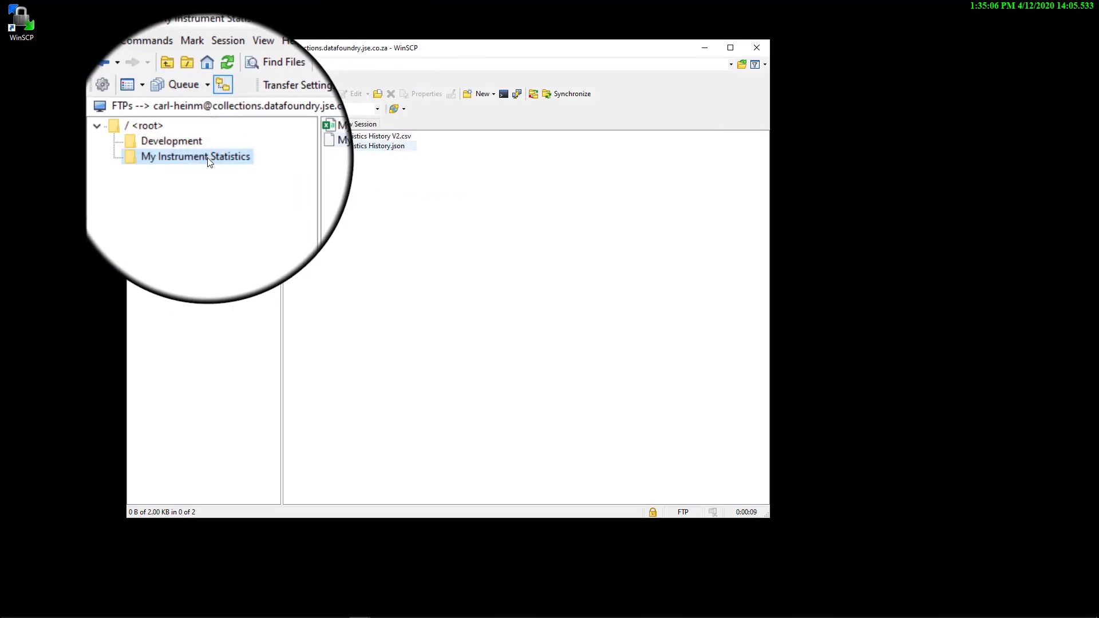
click(188, 147)
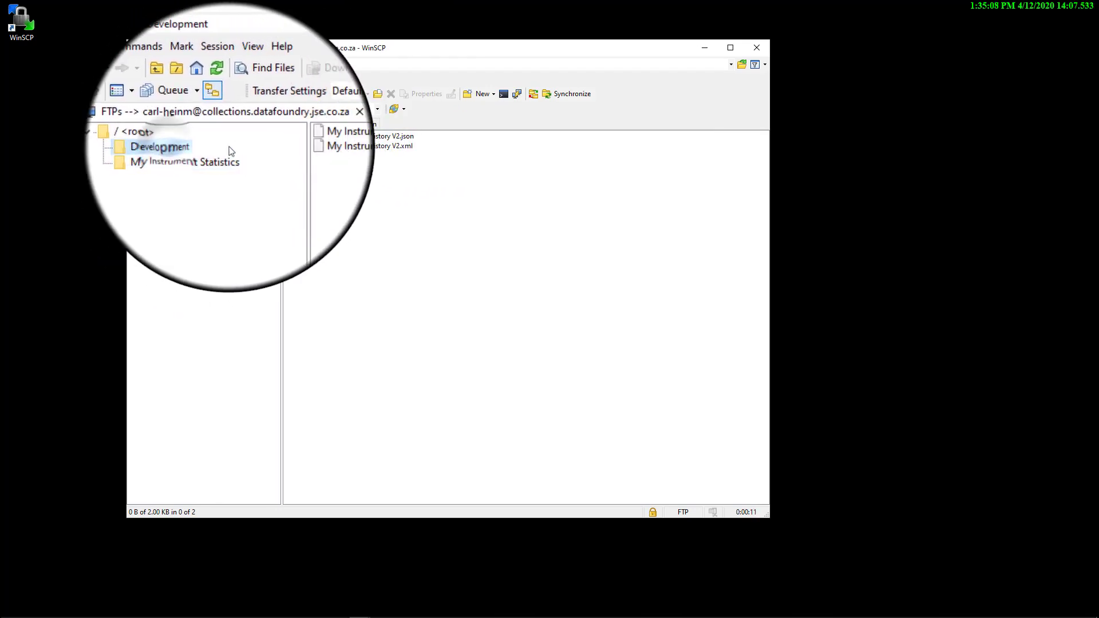
double_click(401, 147)
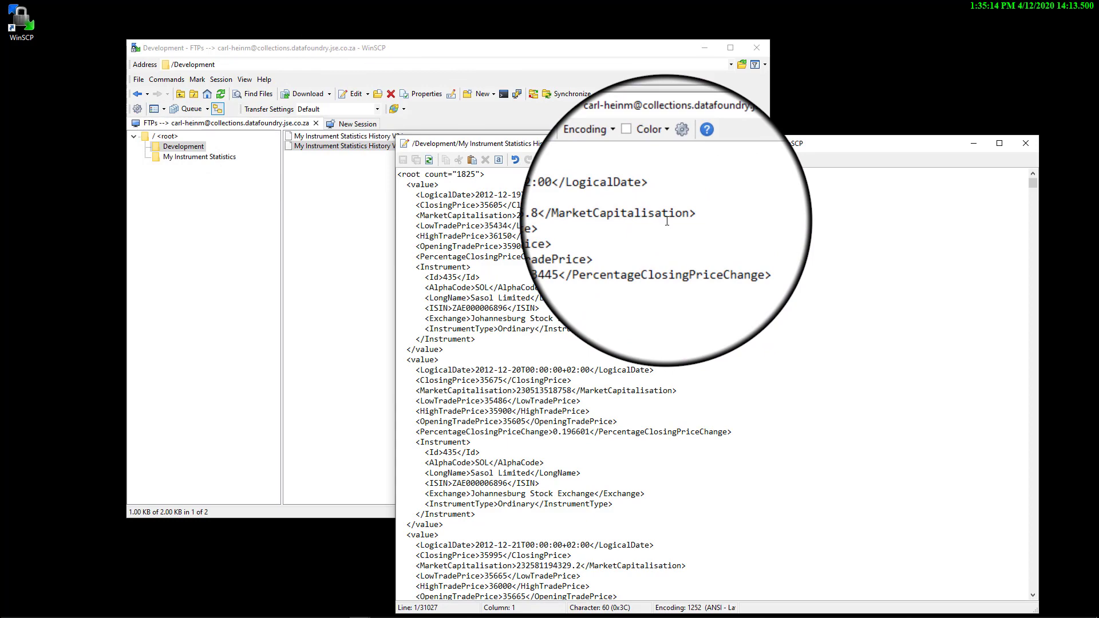
click(1025, 143)
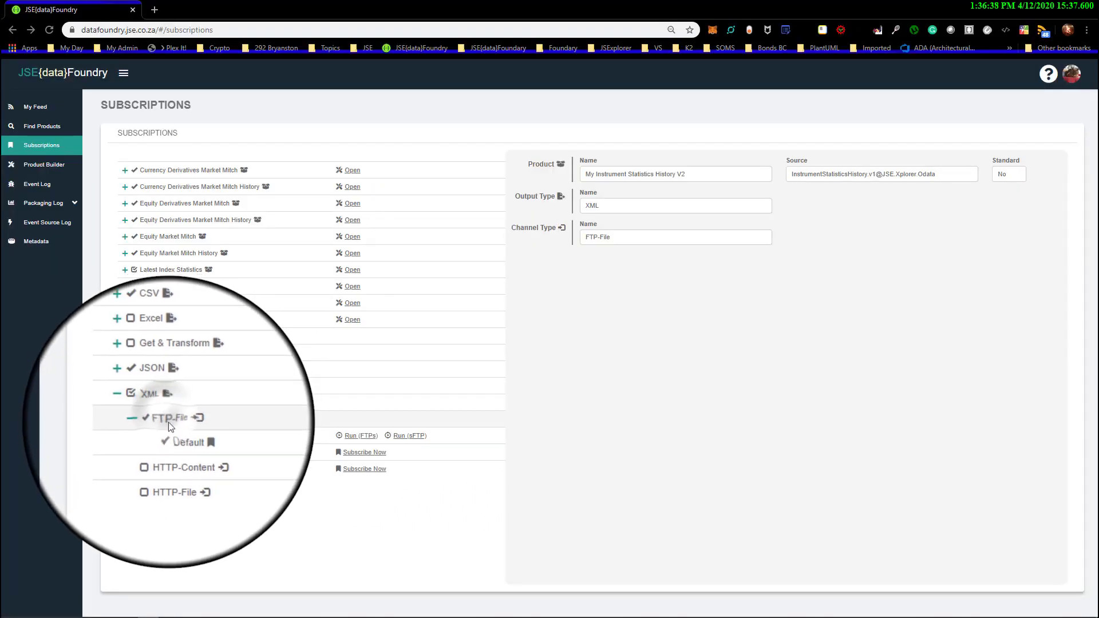
Set FTPs and sFTP to No on the My Instrument Statistics History V2 XML FTP-File Default token, and re-enable the token
click(182, 436)
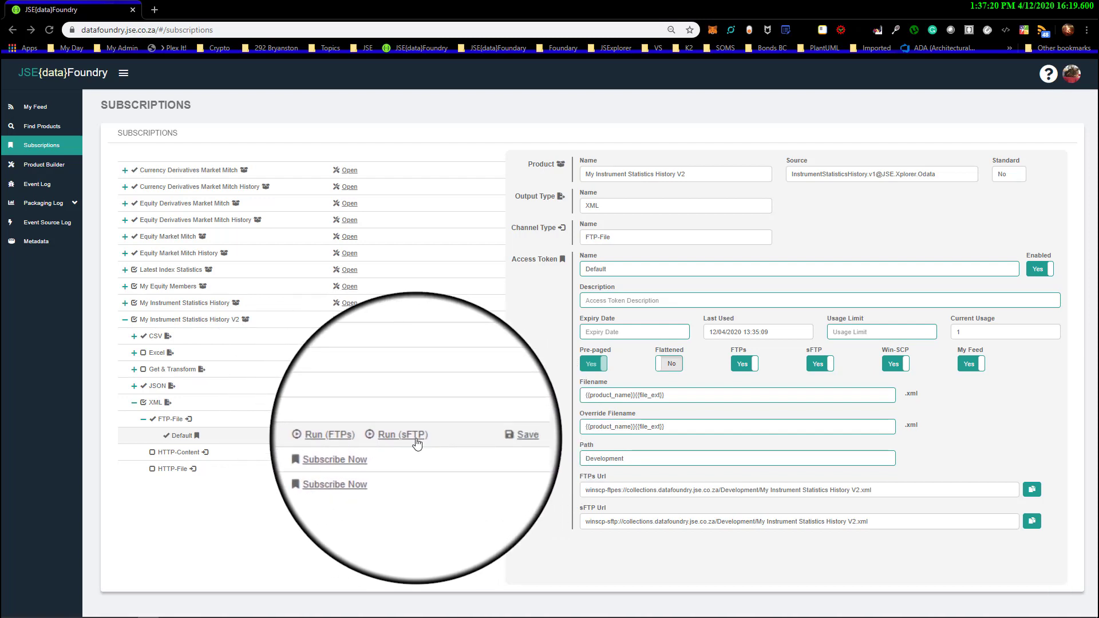
click(747, 366)
click(817, 365)
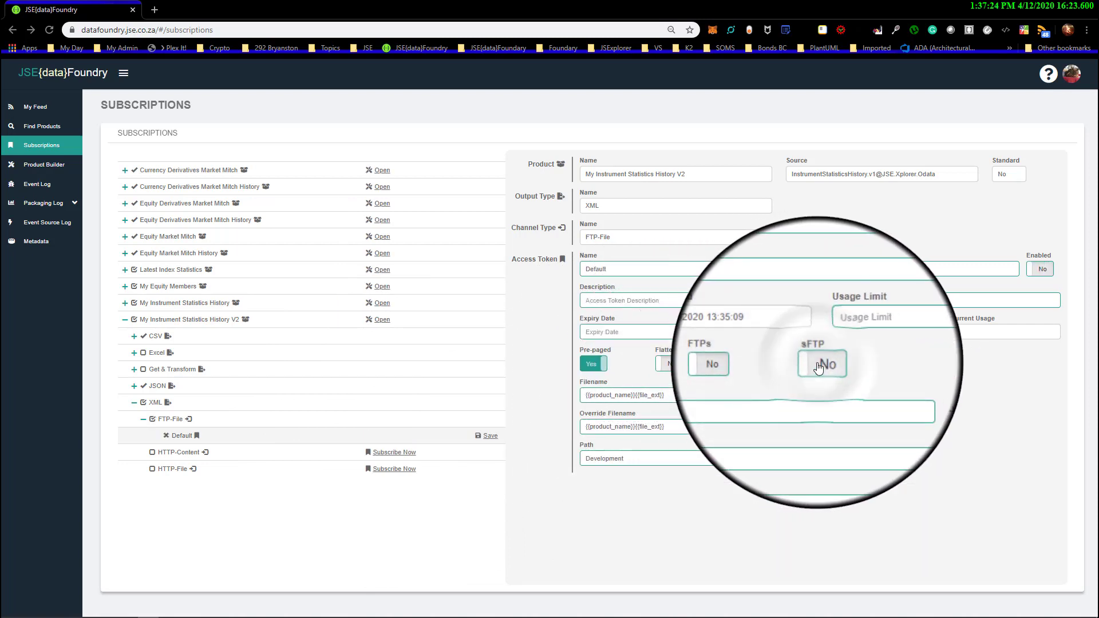
click(1041, 269)
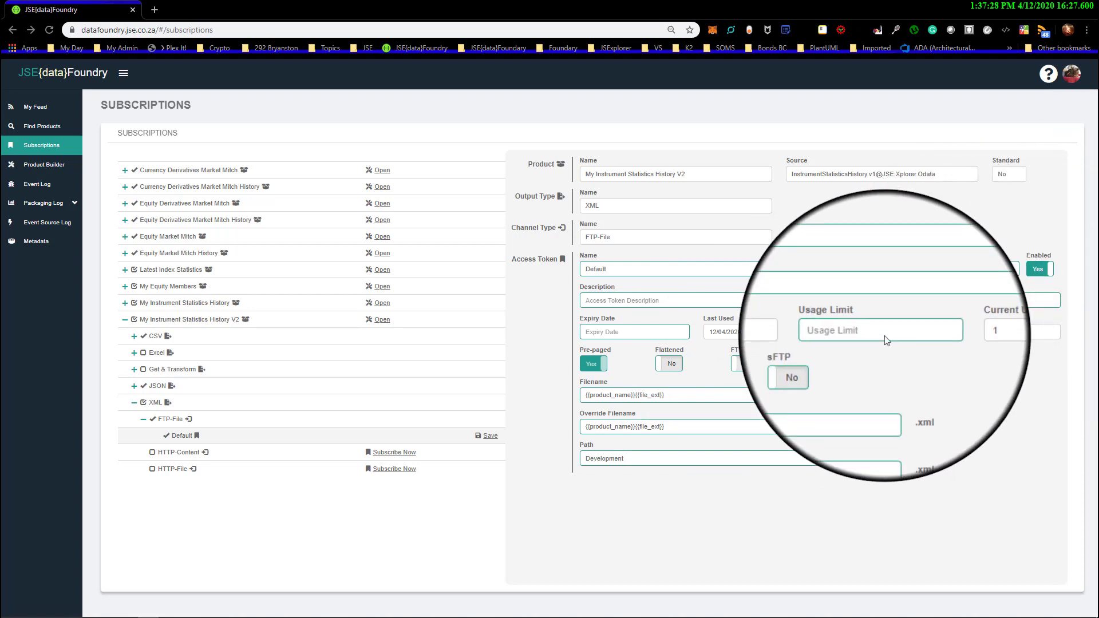
Set sFTP, FTPs, Win-SCP and My Feed to Yes on the XML FTP-File Default token and save it
click(817, 365)
click(747, 366)
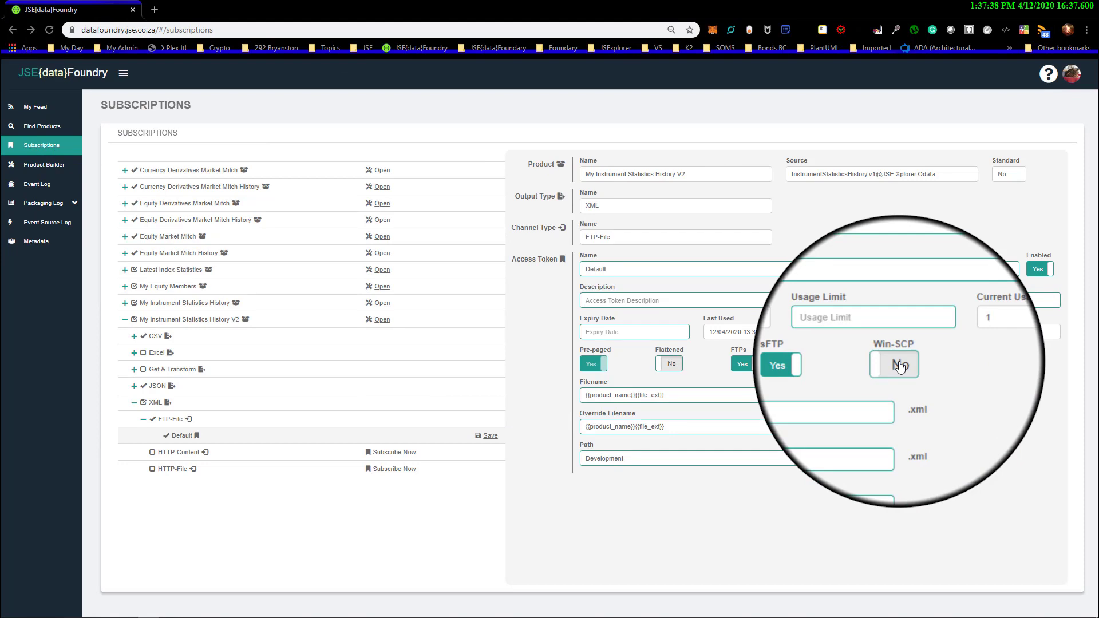
click(900, 366)
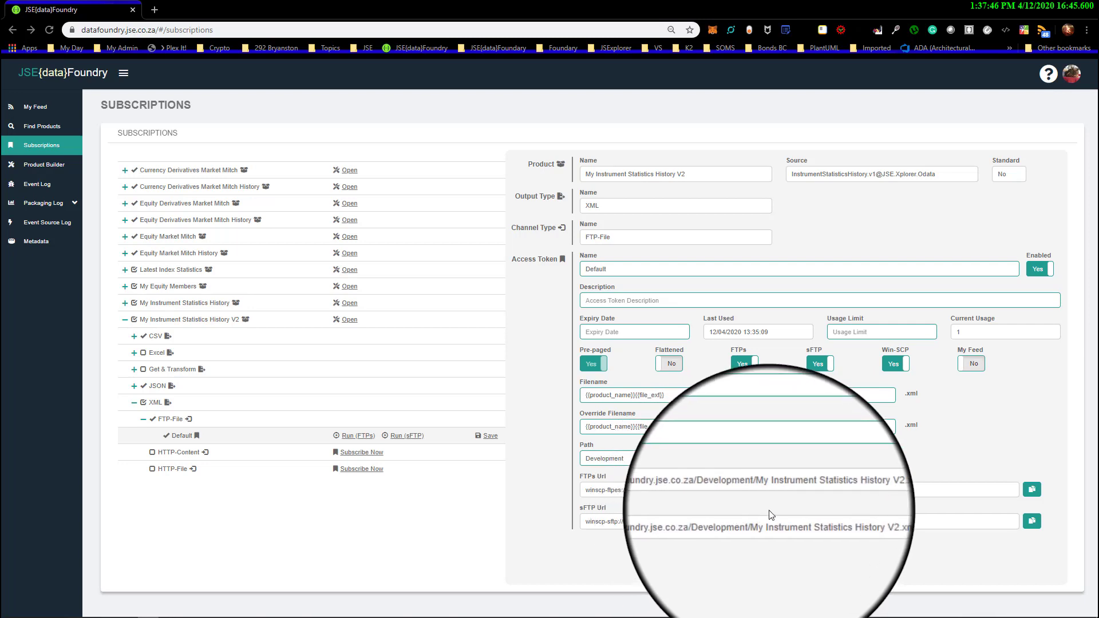
click(974, 365)
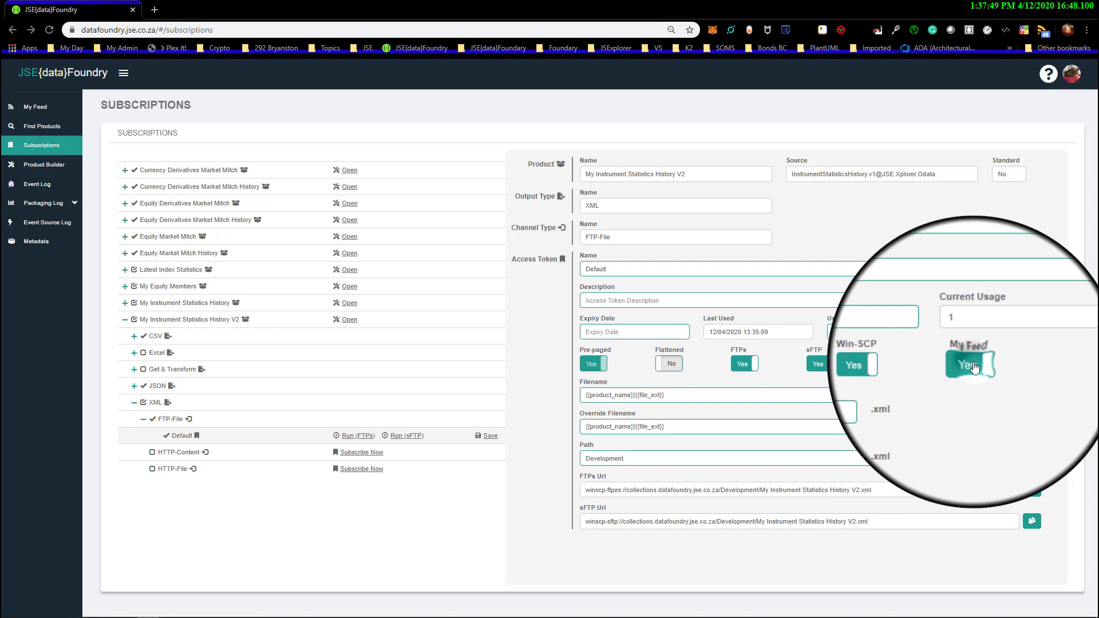
click(491, 436)
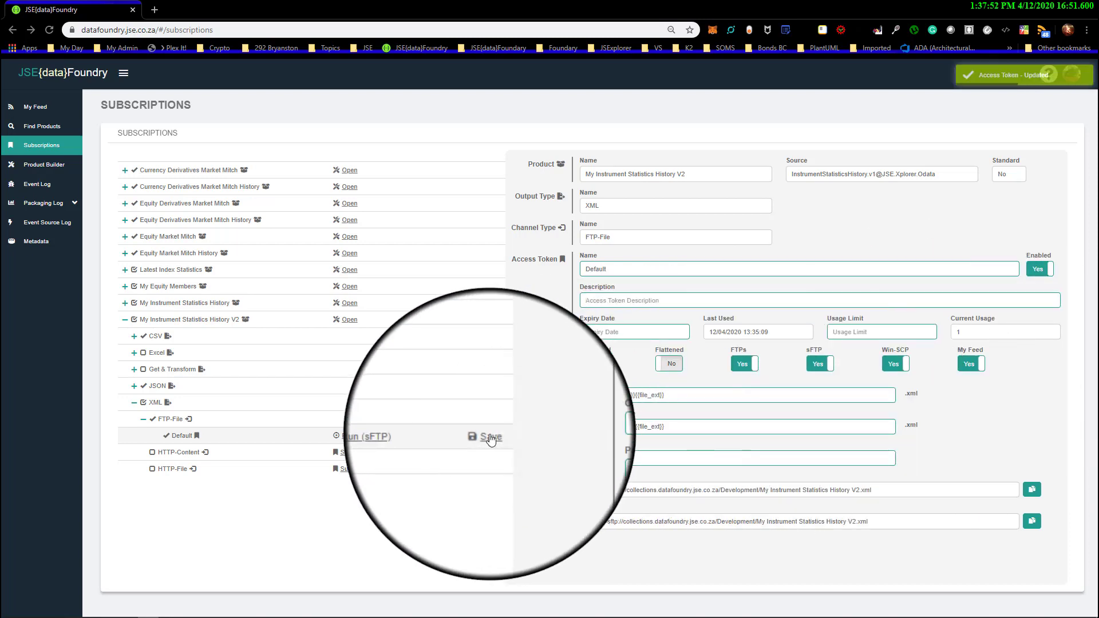